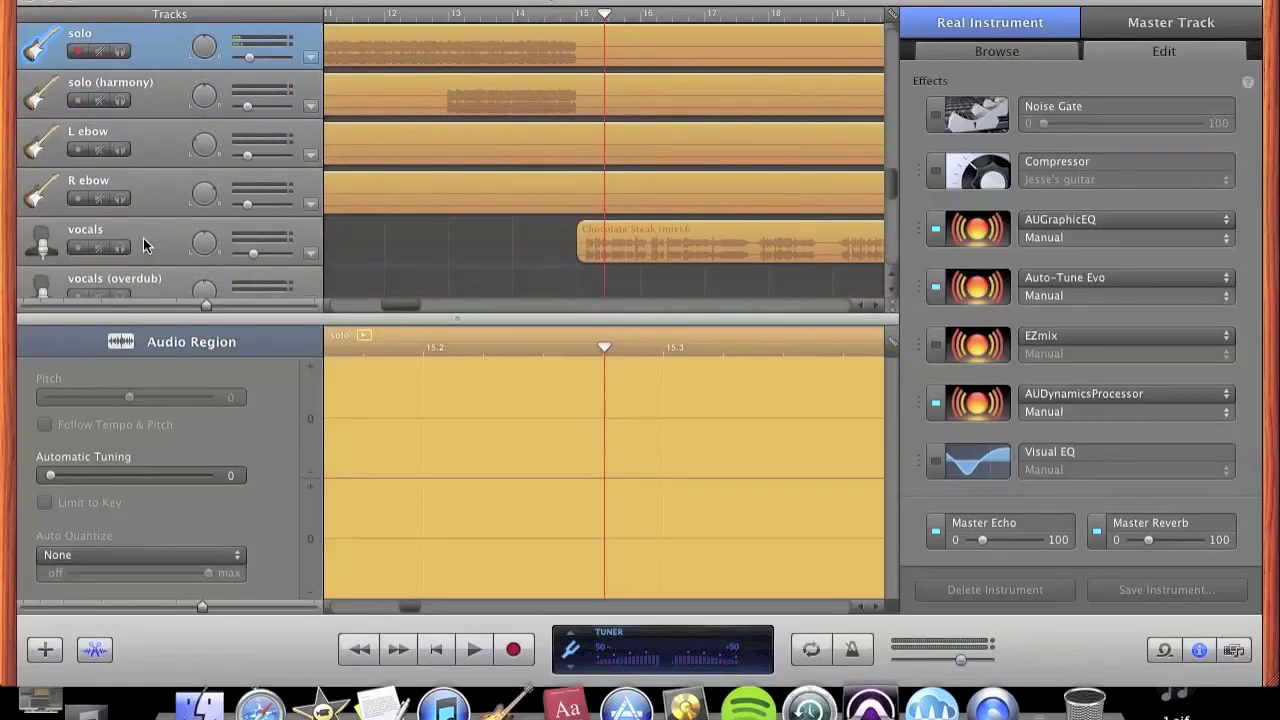
- Show the vocals track's effect chain and move the playhead to bar 14
left_click(143, 236)
left_click(501, 236)
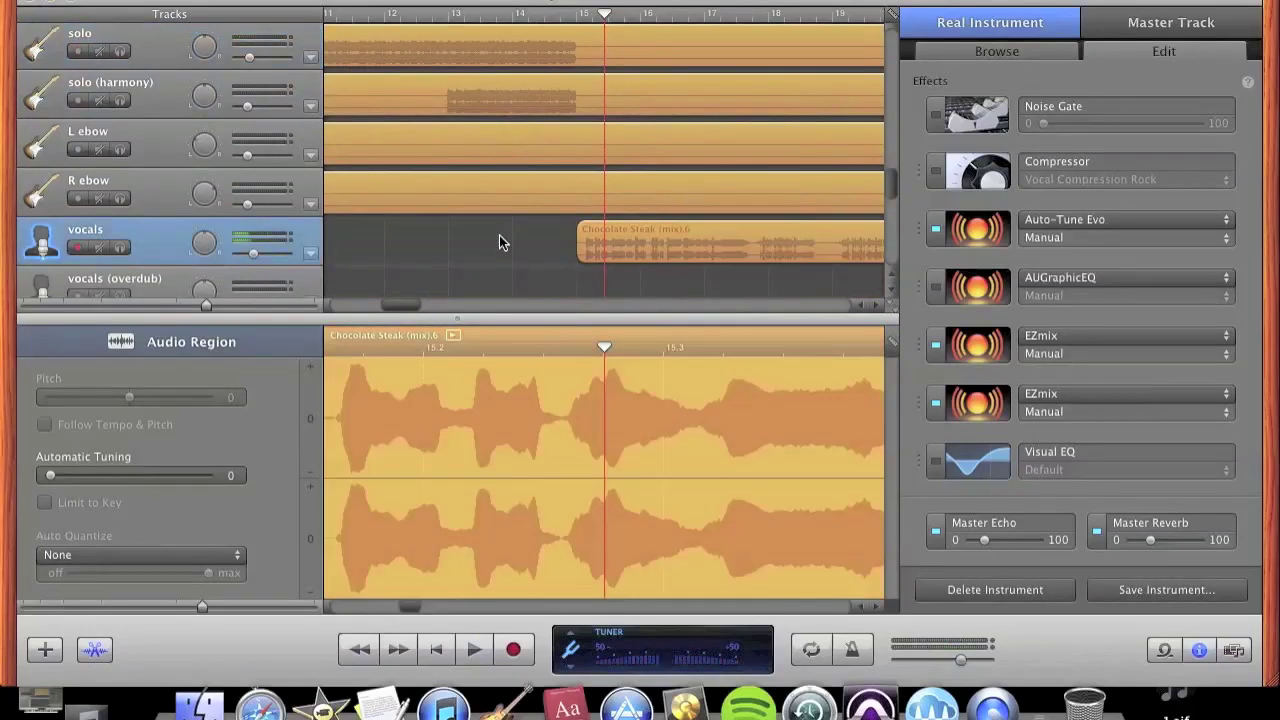
left_click(513, 17)
scroll(559, 176, "down", 1)
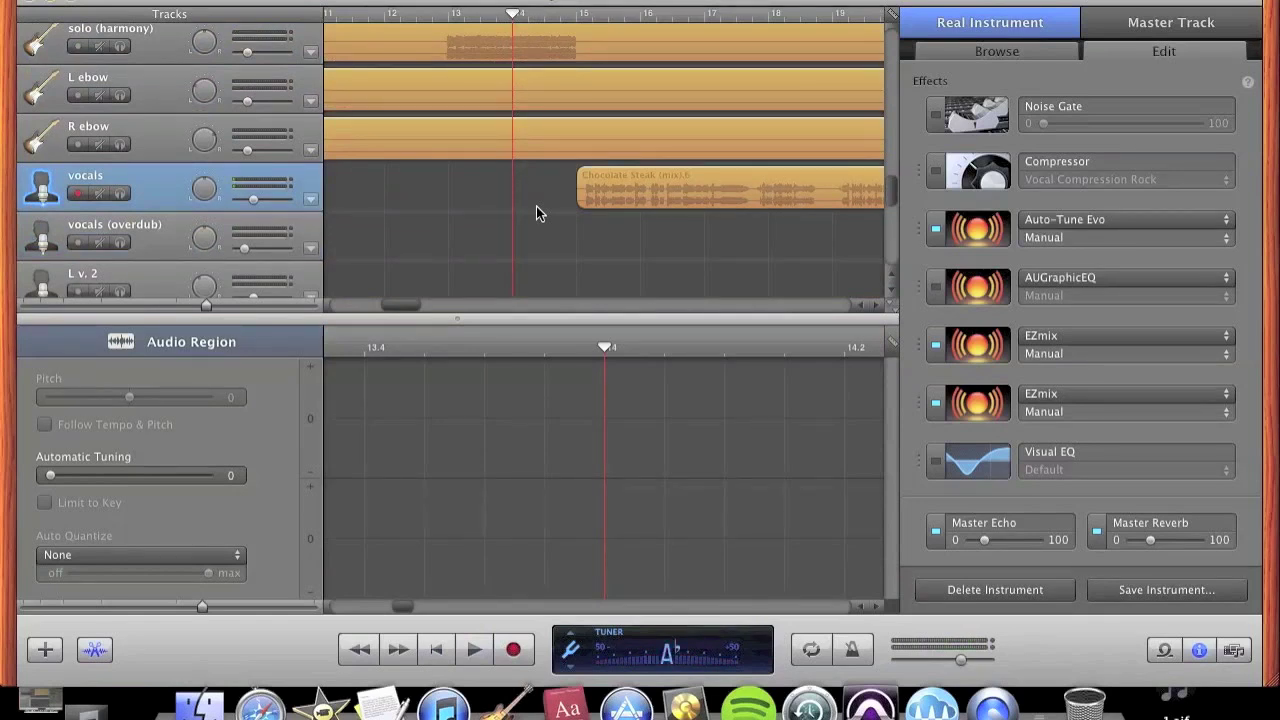
- Solo the L and R guitar tracks and select track L to show its effects
scroll(535, 204, "up", 2)
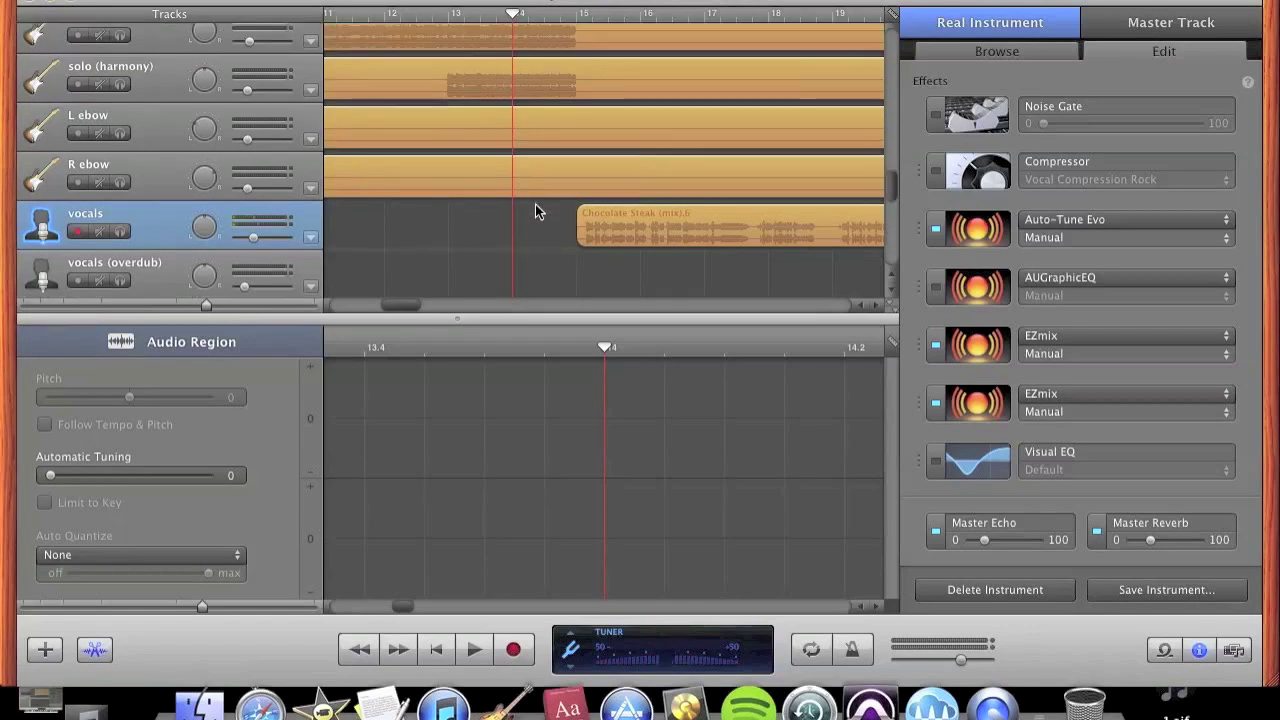
scroll(535, 204, "up", 1)
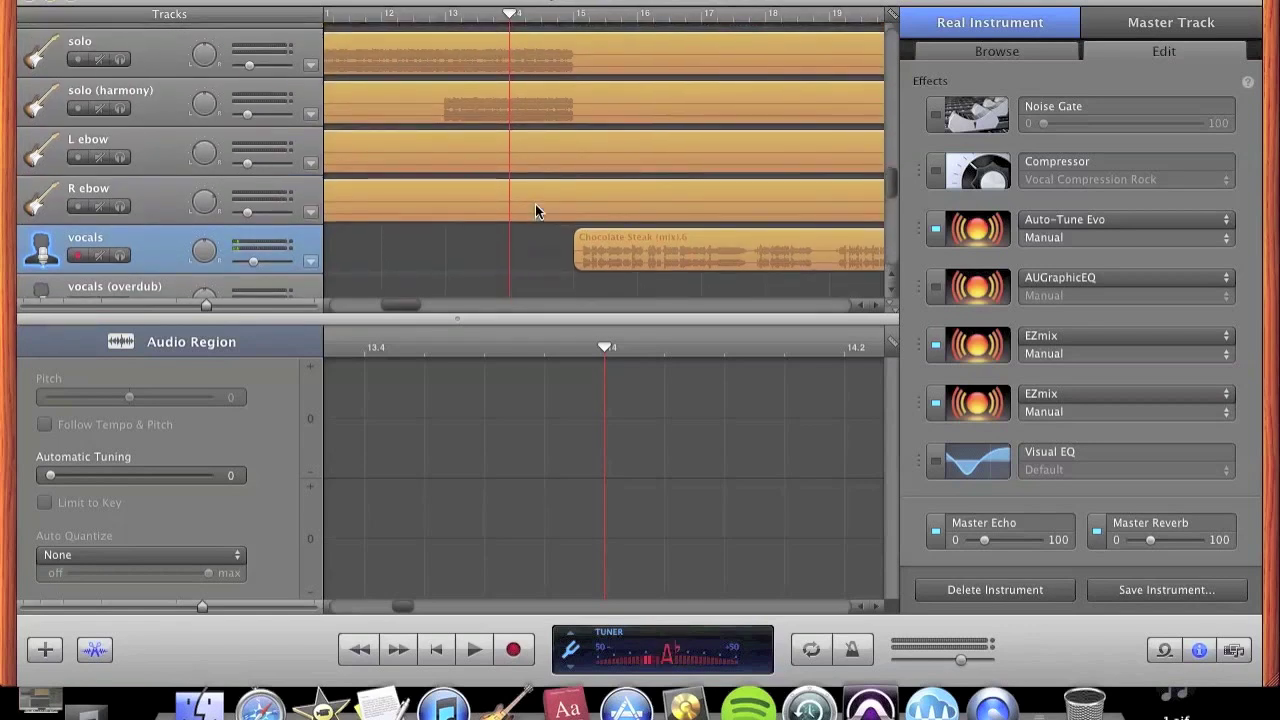
scroll(535, 204, "down", 2)
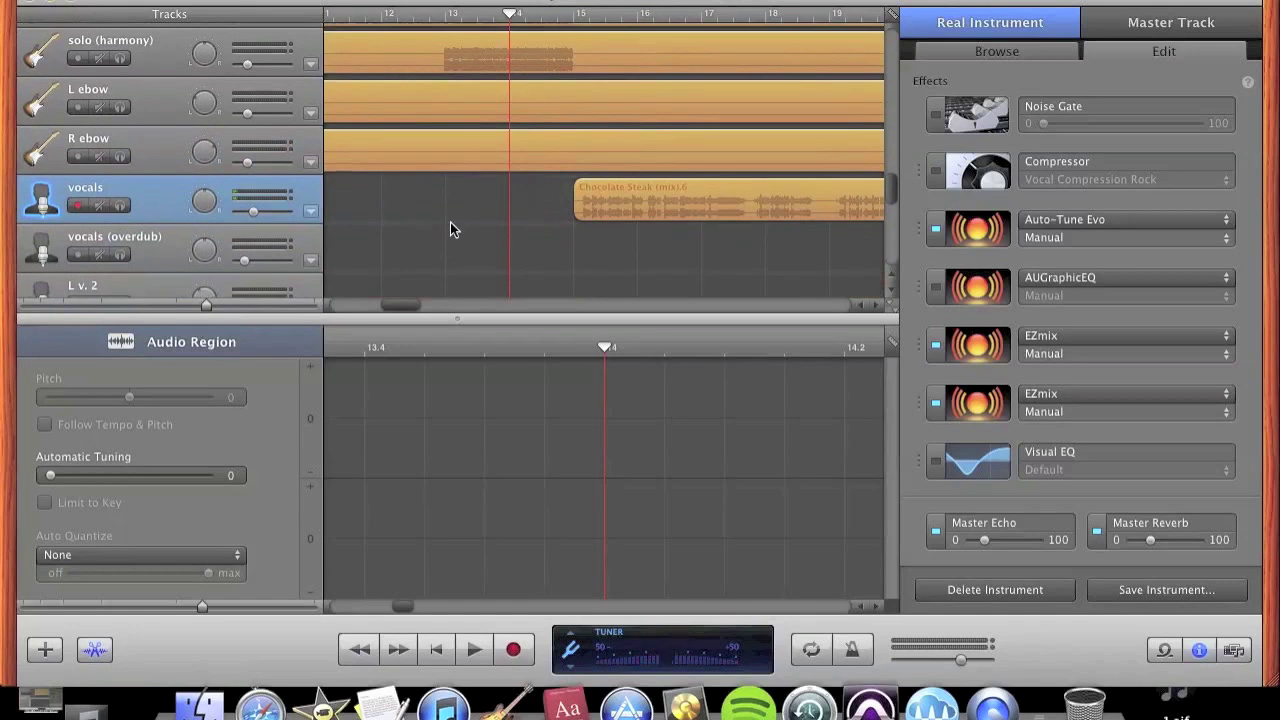
scroll(447, 237, "up", 10)
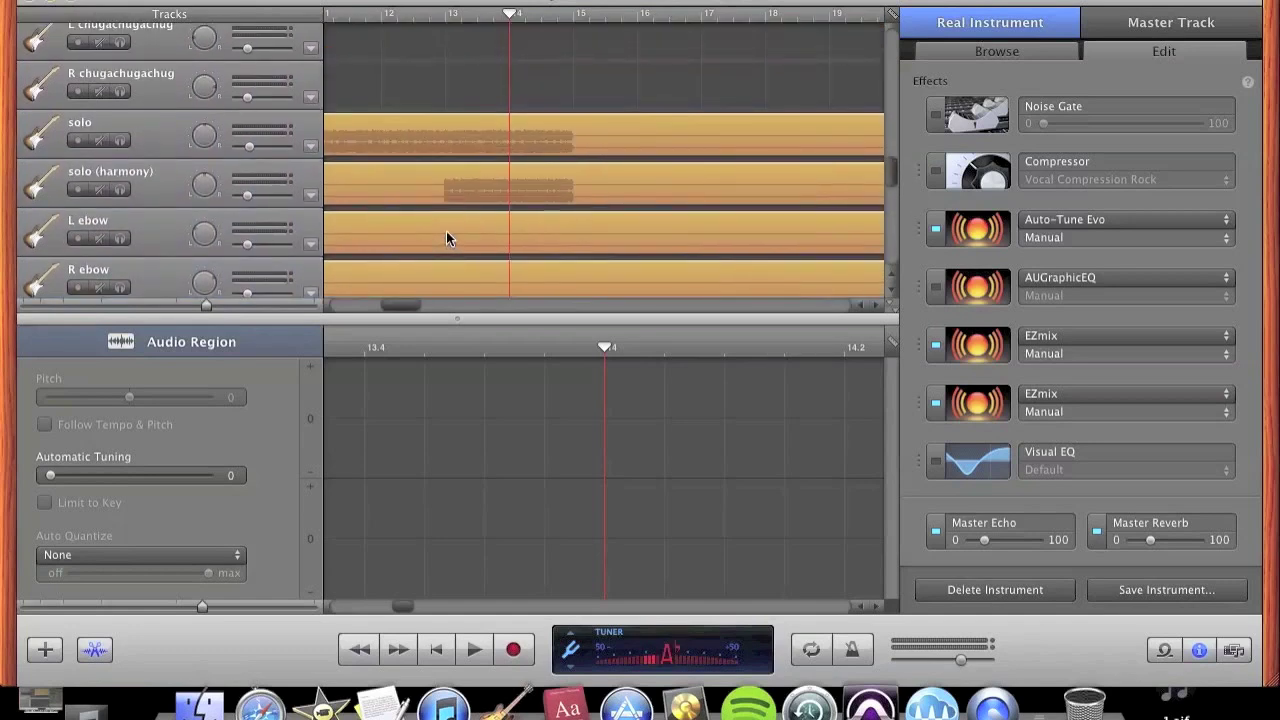
scroll(446, 237, "up", 10)
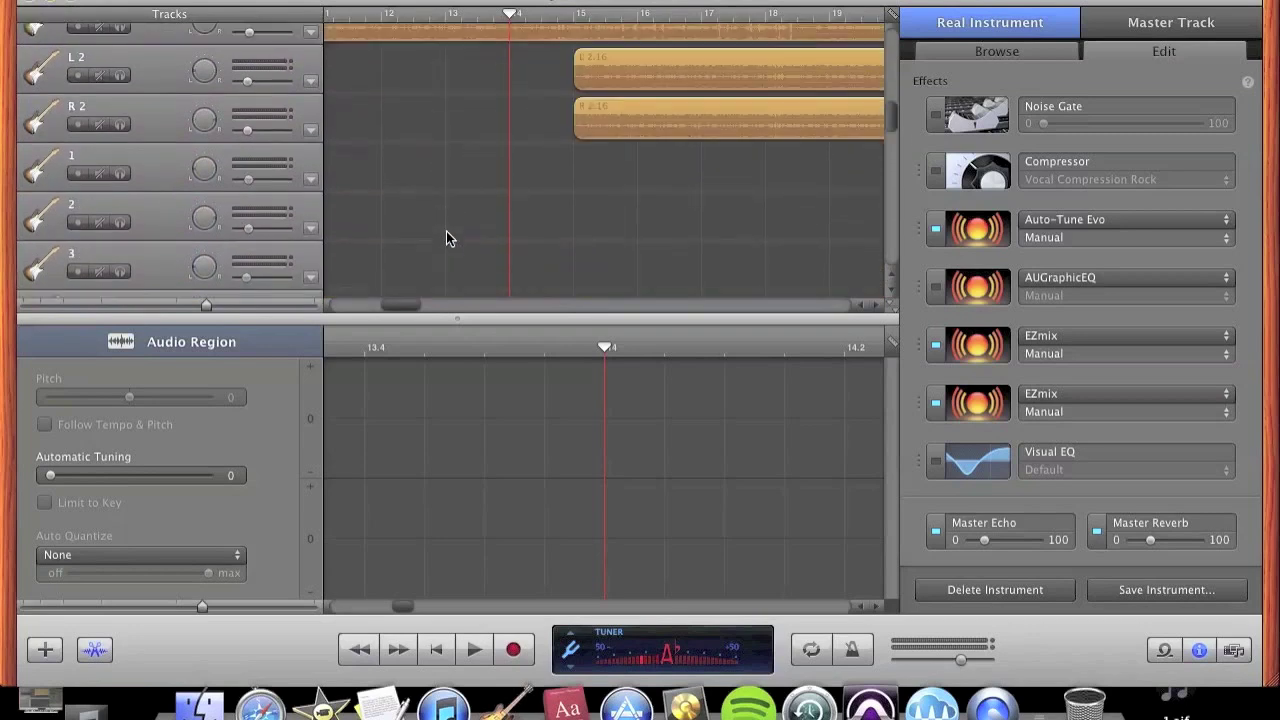
scroll(447, 233, "up", 1)
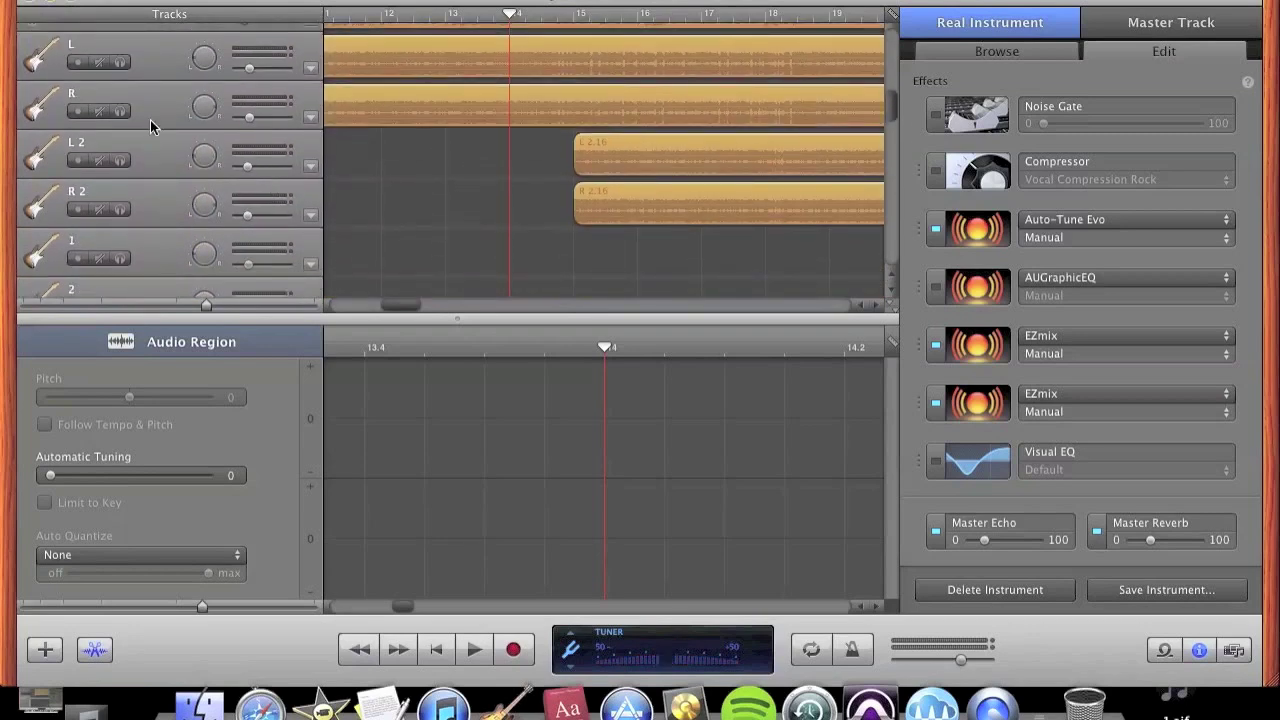
left_click(120, 63)
left_click(119, 111)
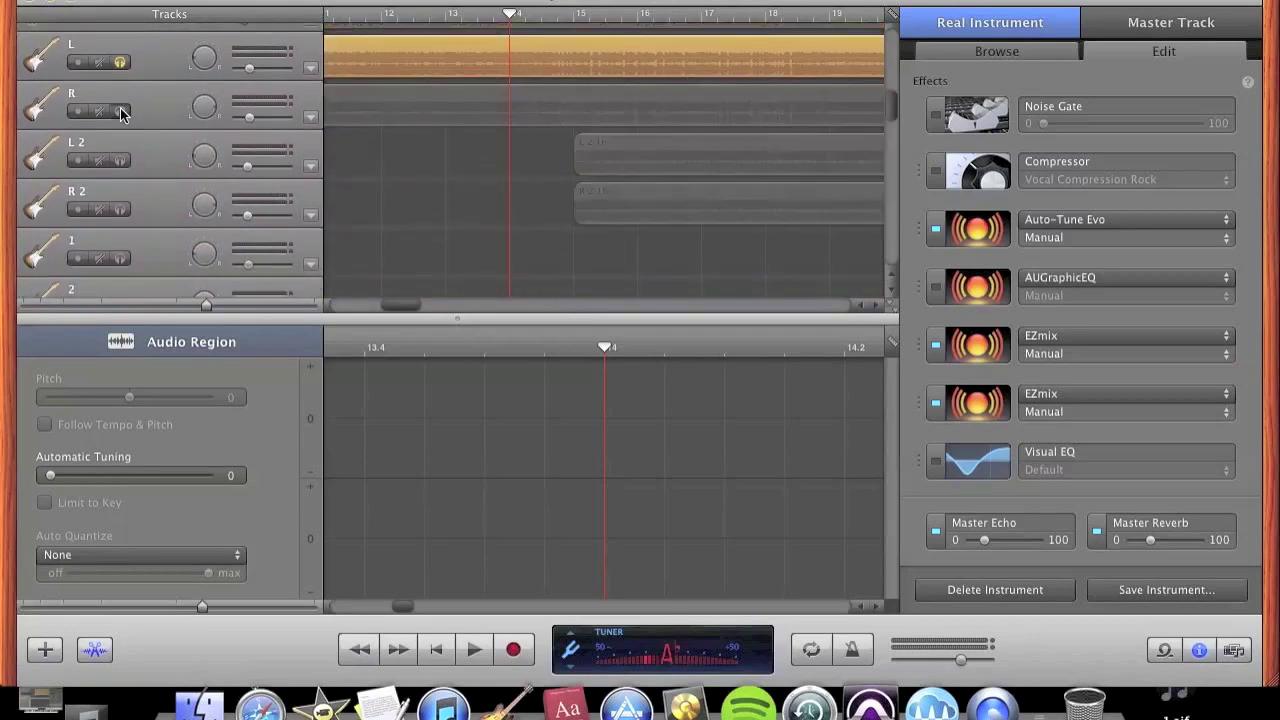
left_click(511, 72)
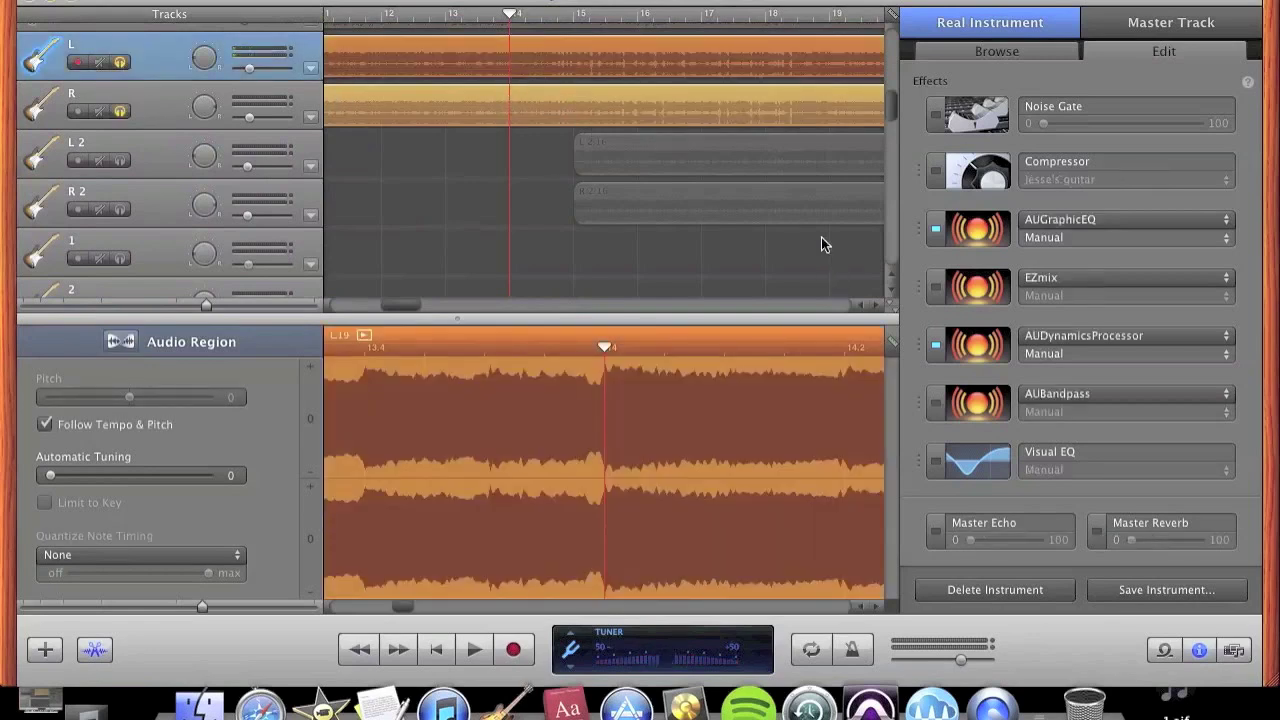
- Un-solo the L and R guitar tracks
scroll(652, 130, "down", 1)
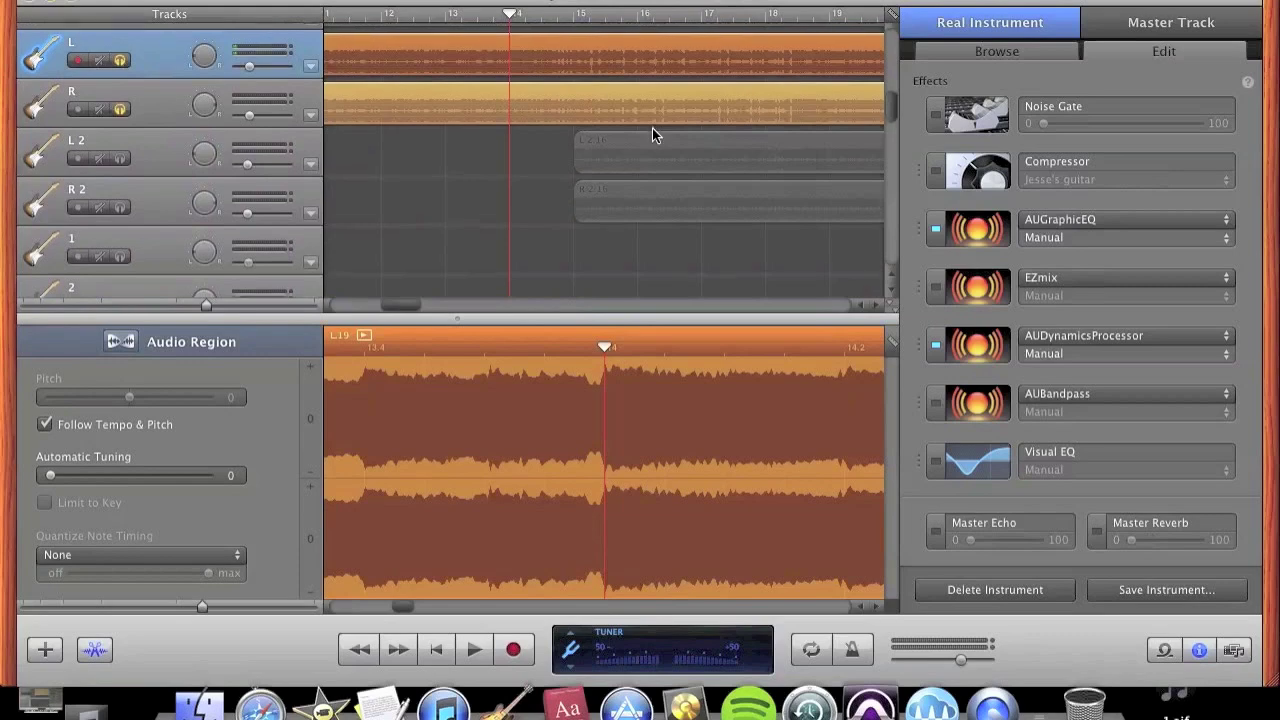
left_click(120, 58)
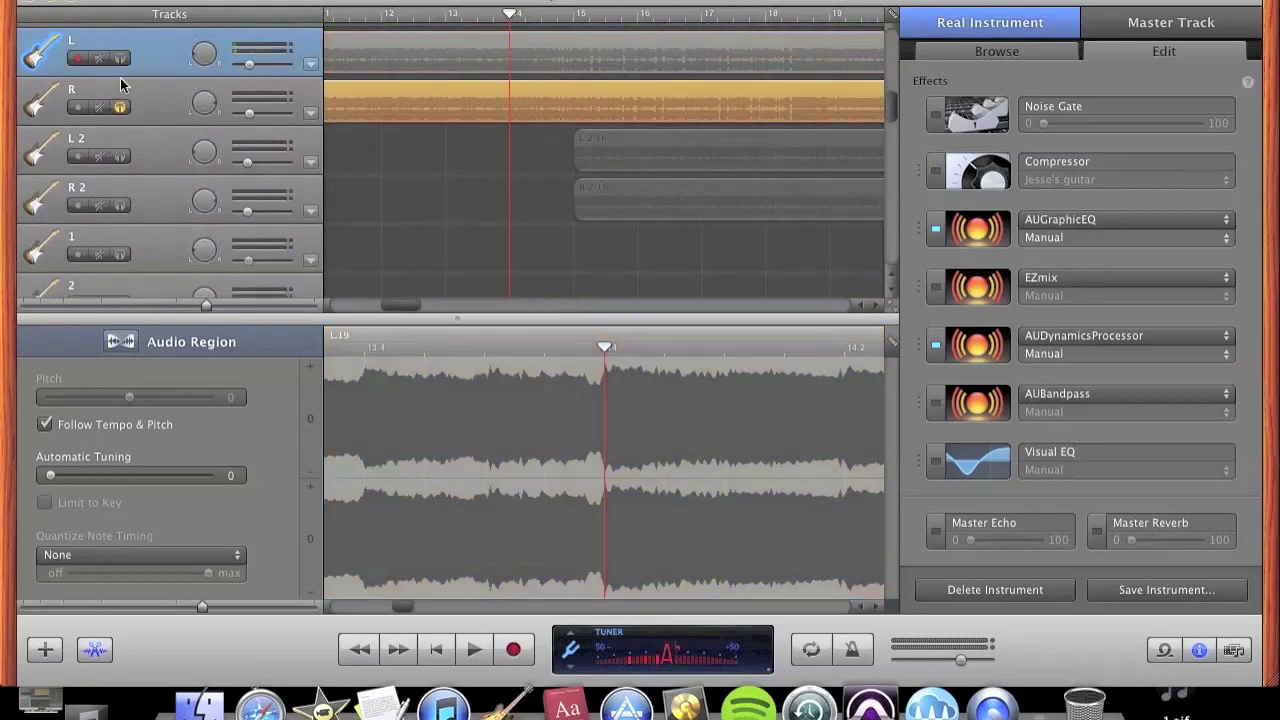
left_click(120, 107)
scroll(581, 227, "down", 10)
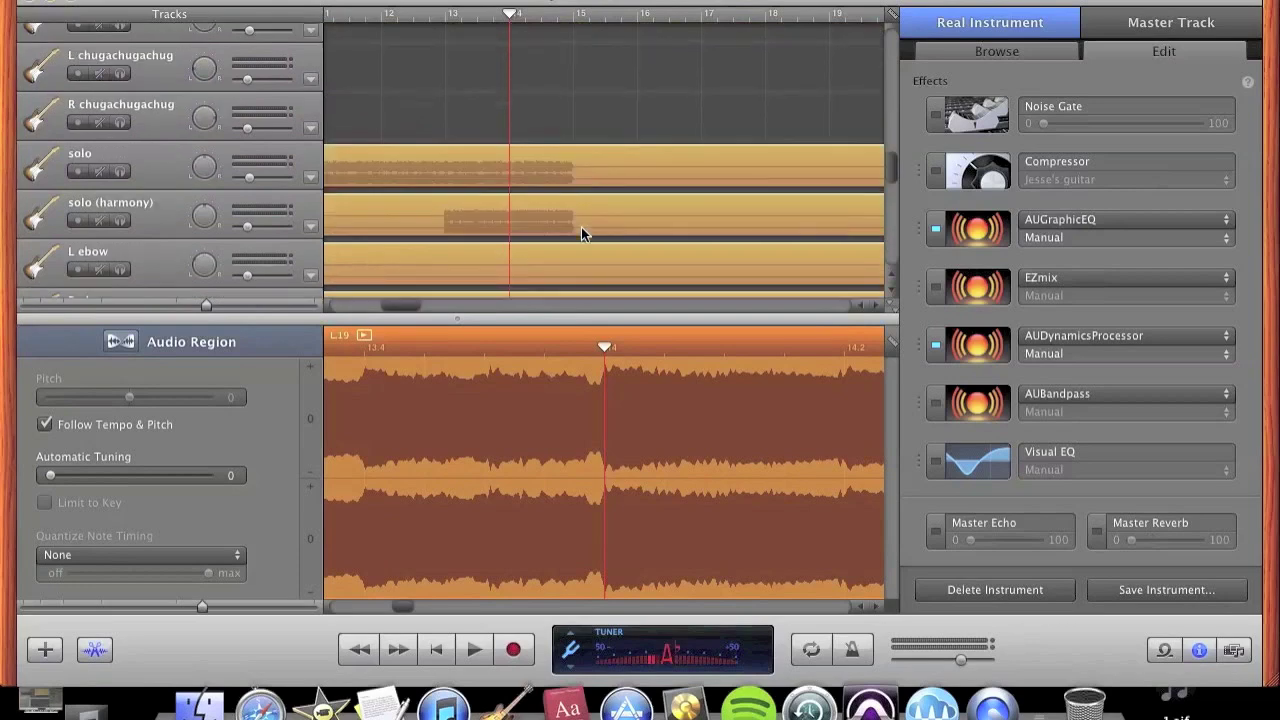
- Select the solo guitar track and move the playhead to bar 11
left_click(547, 172)
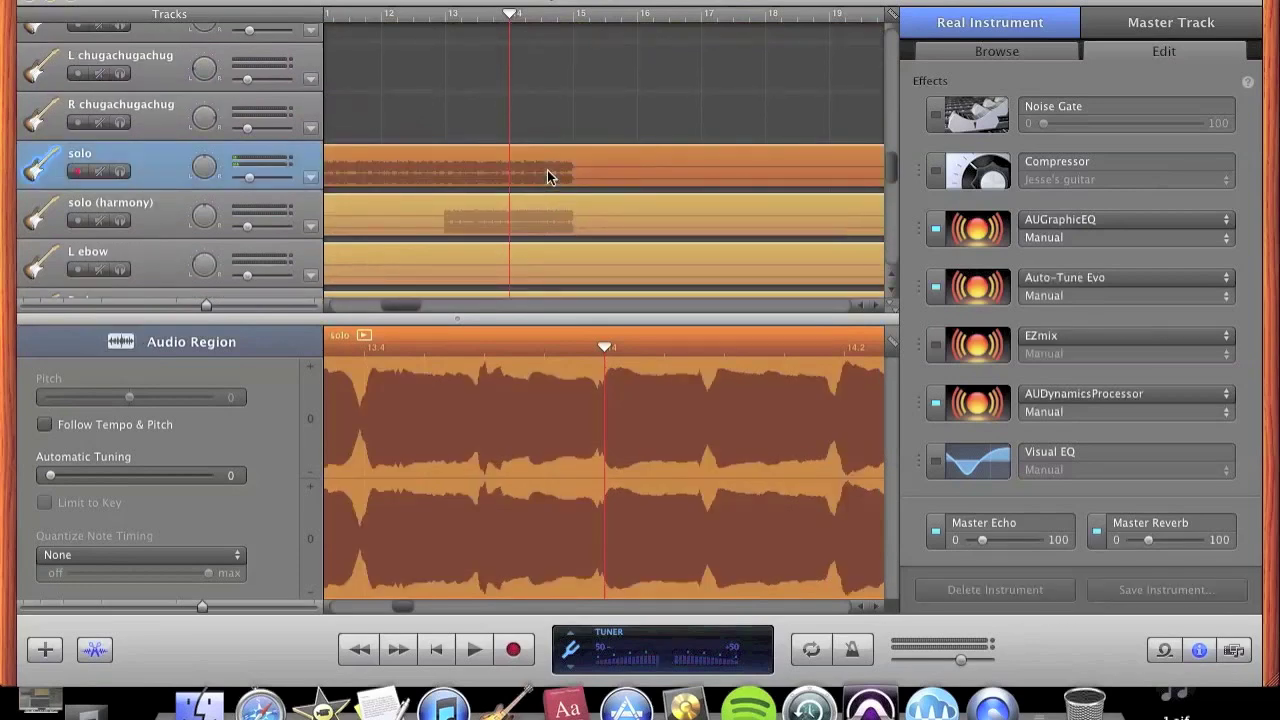
left_click(541, 100)
scroll(541, 95, "down", 1)
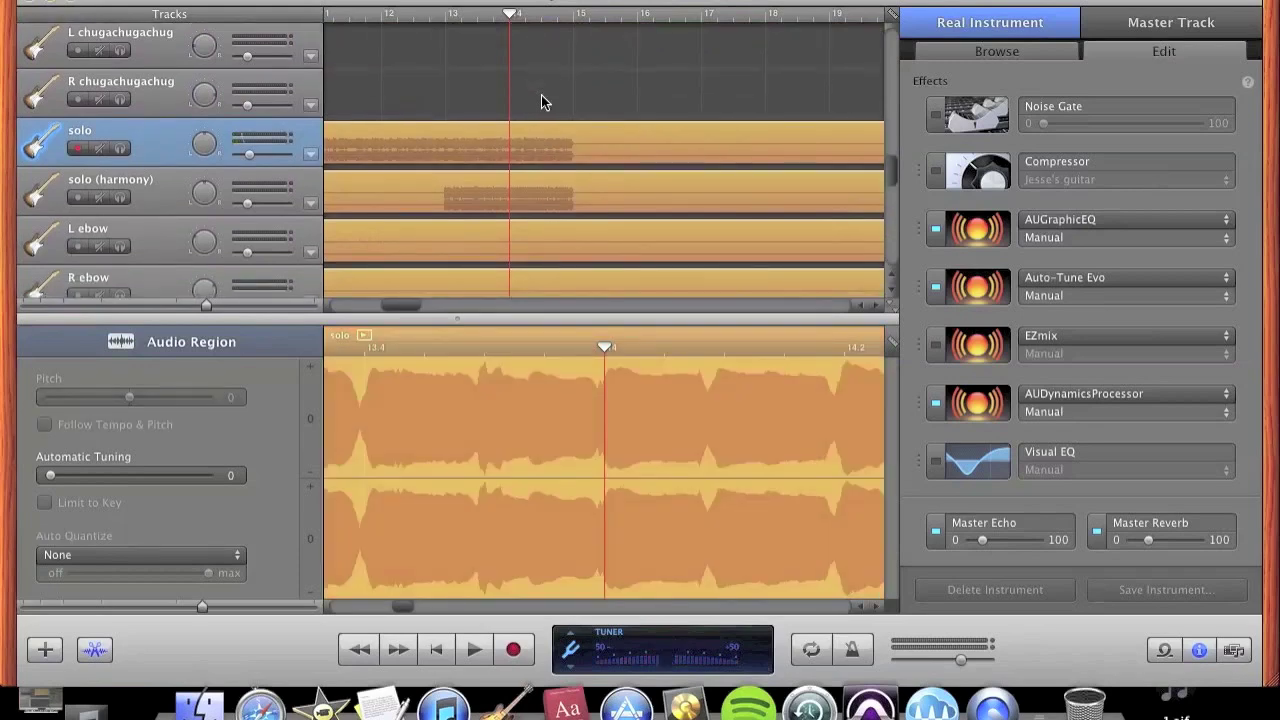
scroll(489, 78, "left", 2)
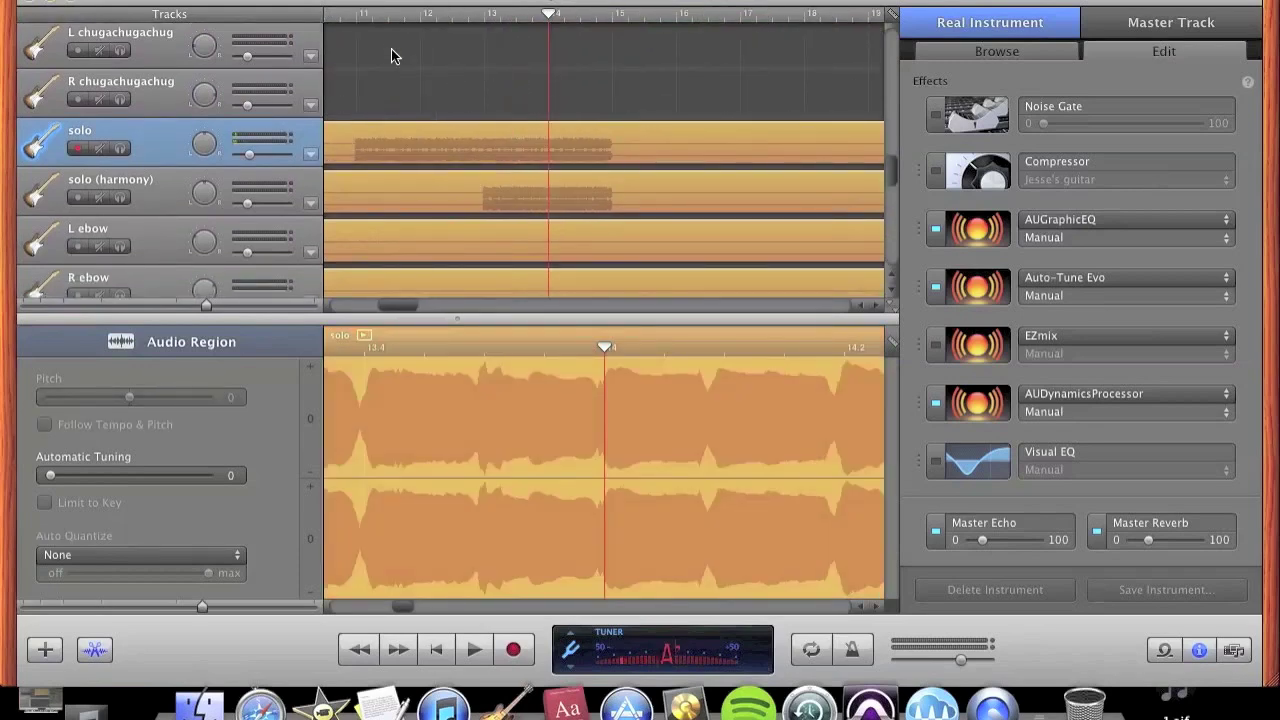
left_click(357, 20)
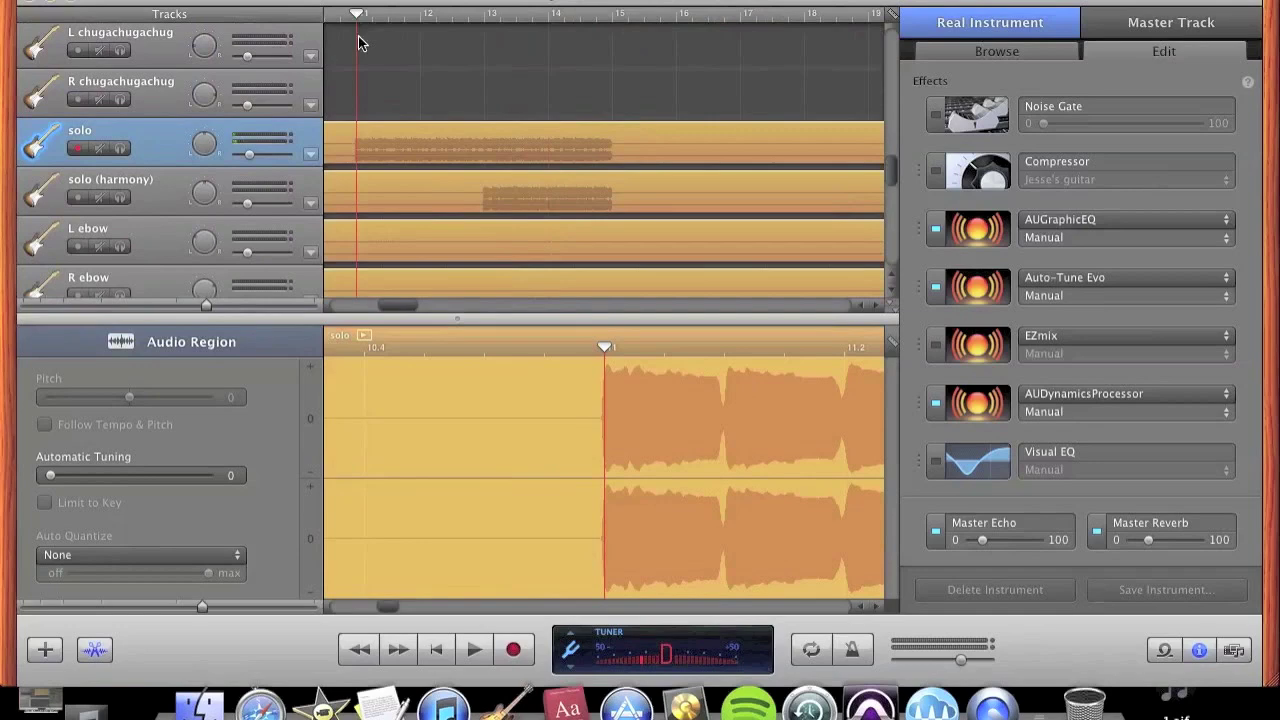
- Inspect the solo guitar region, then scroll back down to the vocals track
left_click(414, 150)
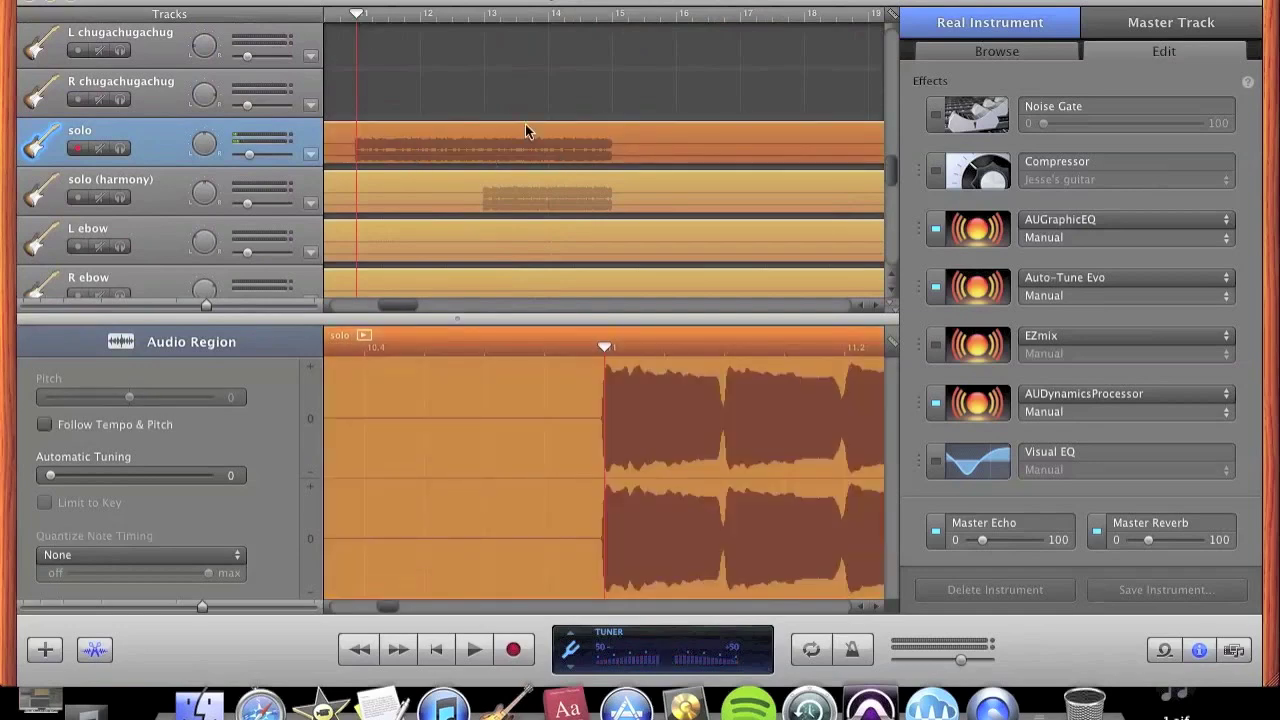
left_click(573, 96)
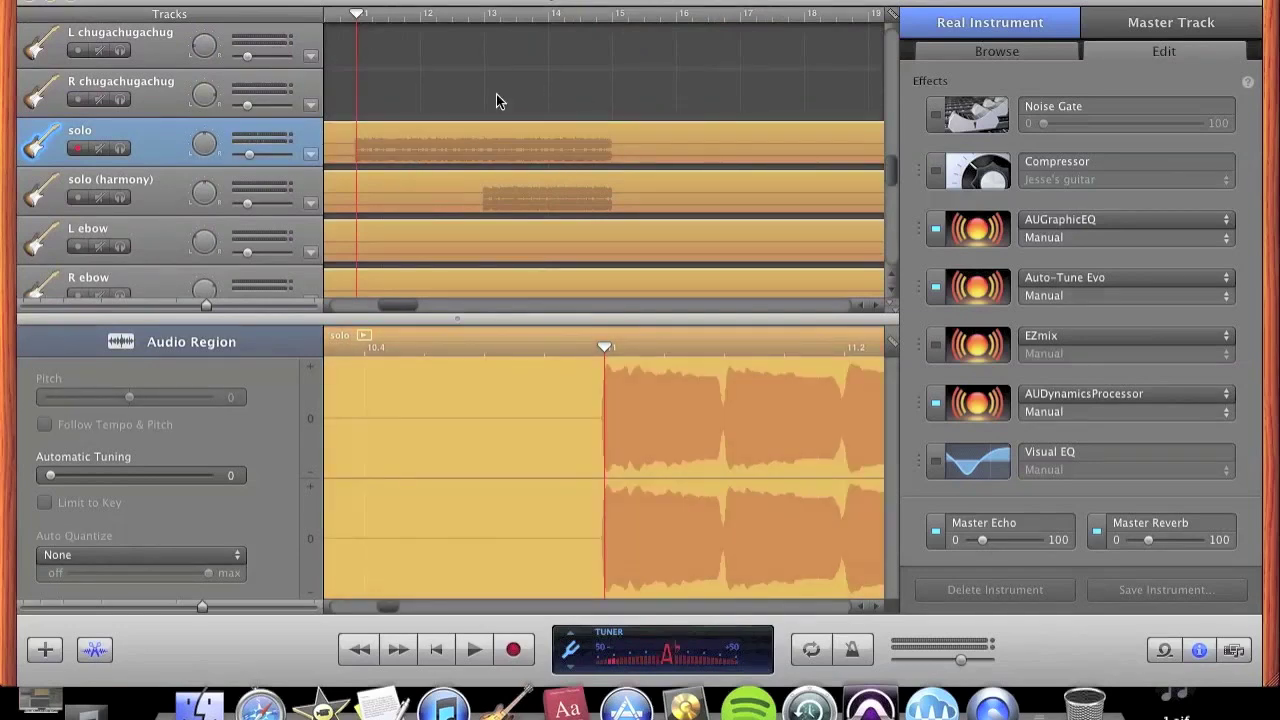
left_click(428, 143)
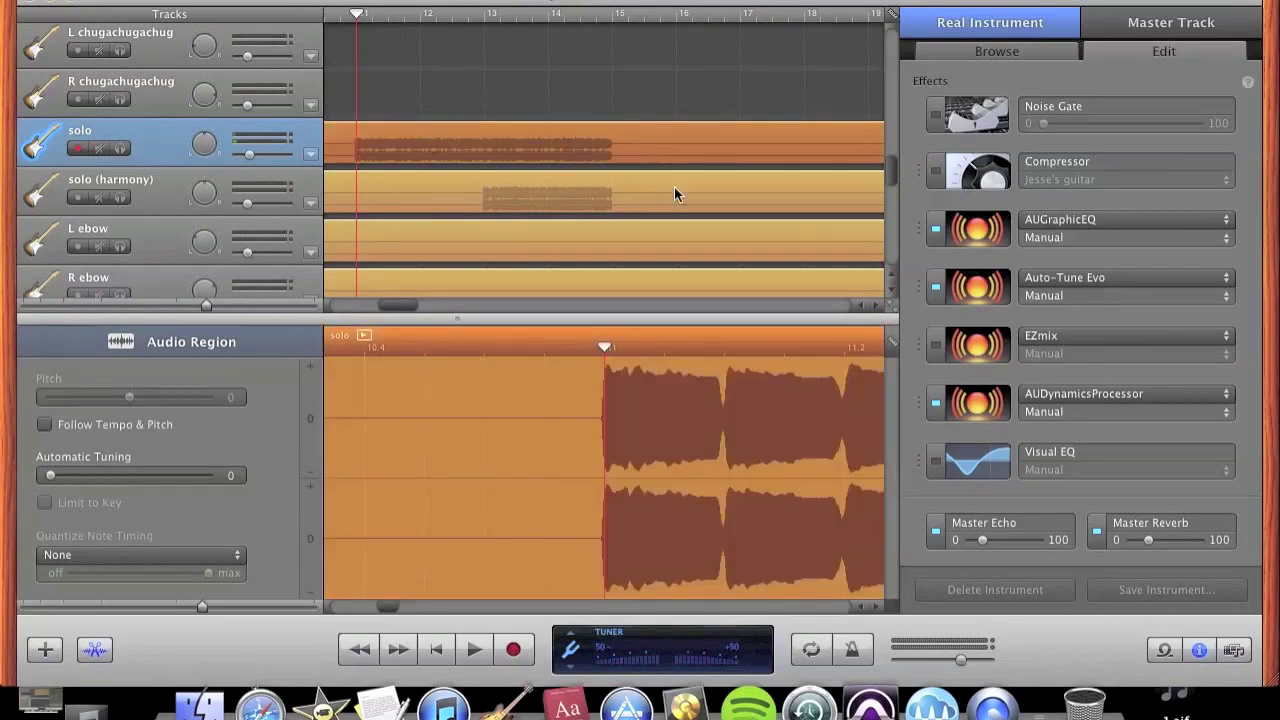
left_click(527, 107)
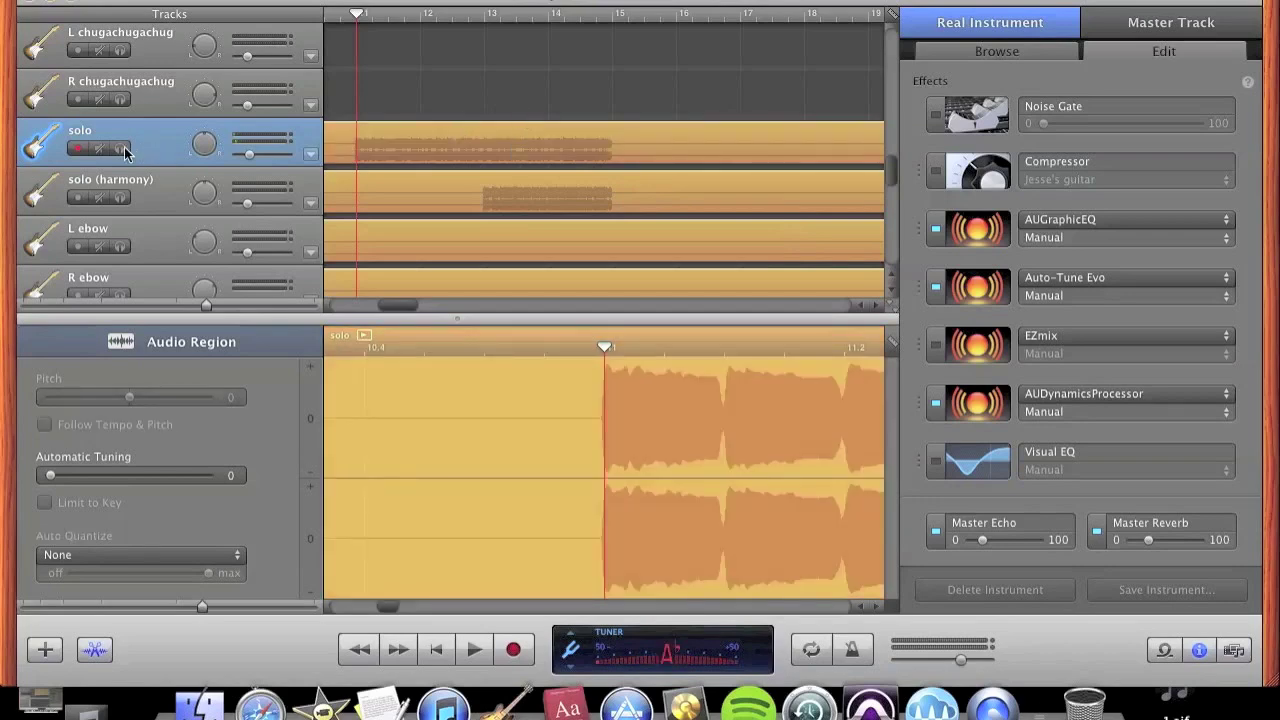
scroll(562, 158, "down", 8)
scroll(562, 158, "up", 3)
scroll(562, 158, "up", 3)
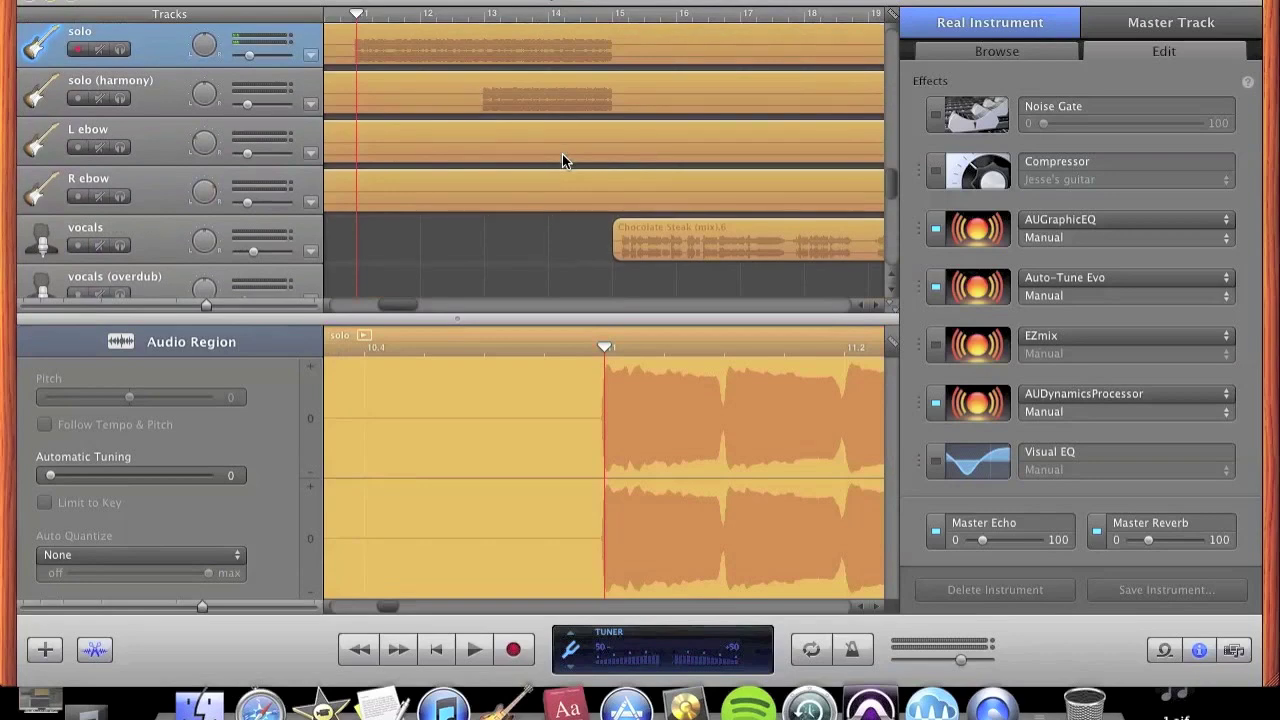
scroll(562, 158, "down", 2)
- Turn on cycle looping from bar 15 to about bar 17.5 over the vocal region
left_click(706, 197)
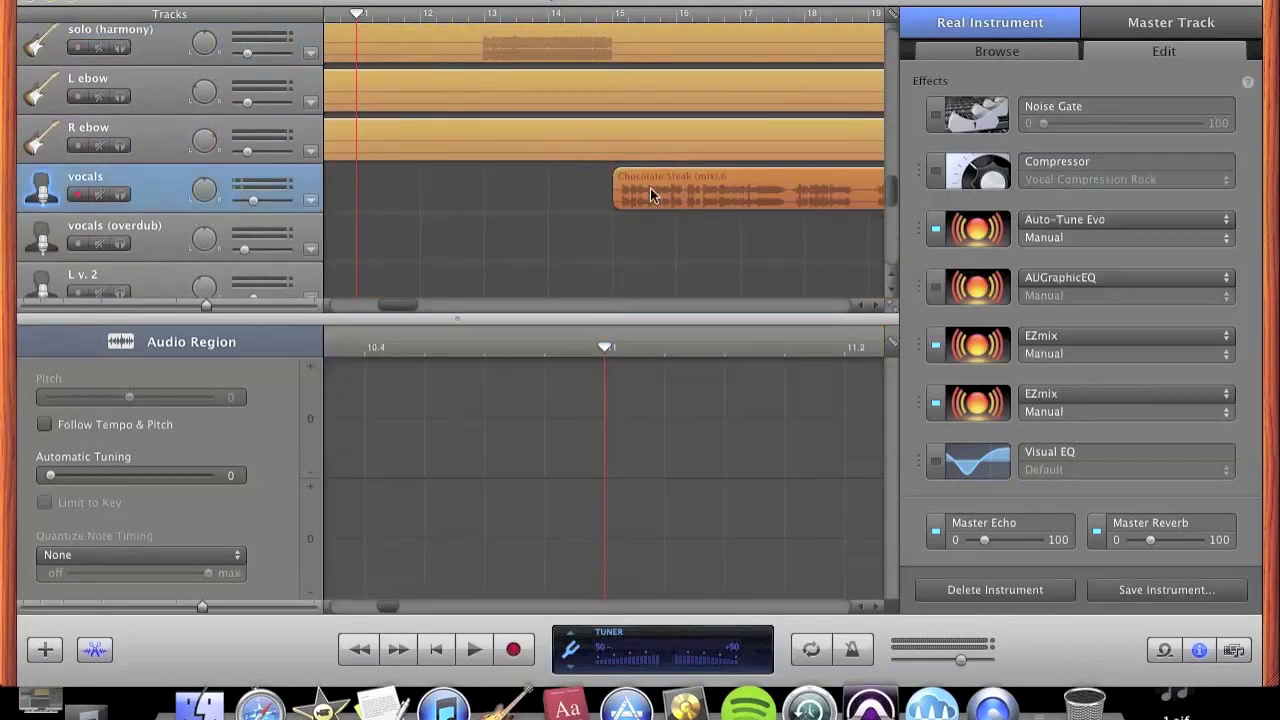
scroll(603, 205, "right", 2)
key("c")
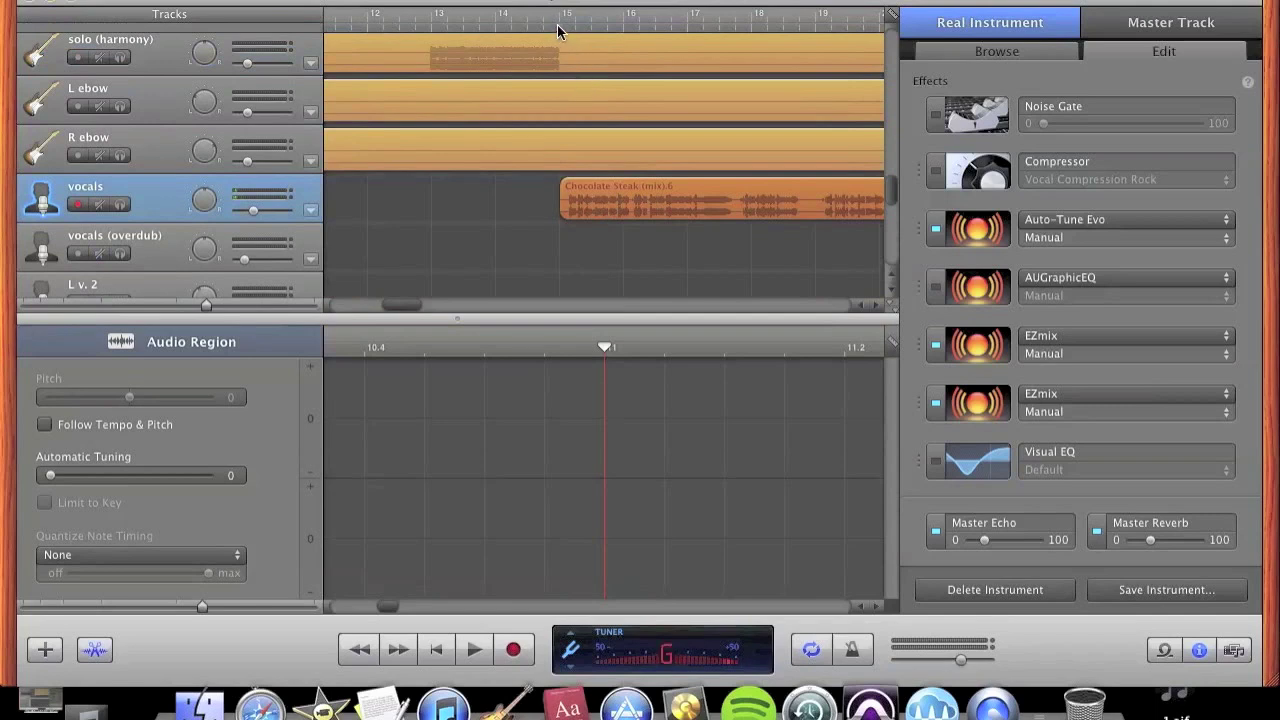
left_click_drag(558, 27, 807, 65)
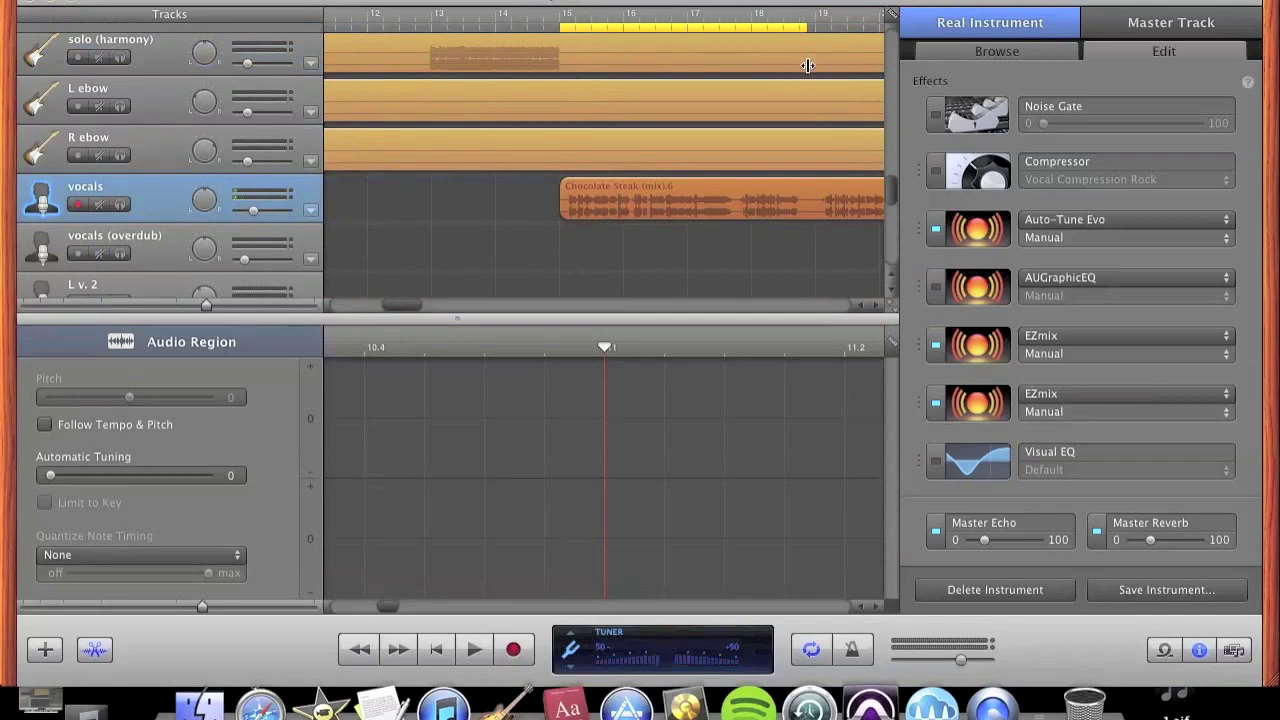
left_click(800, 262)
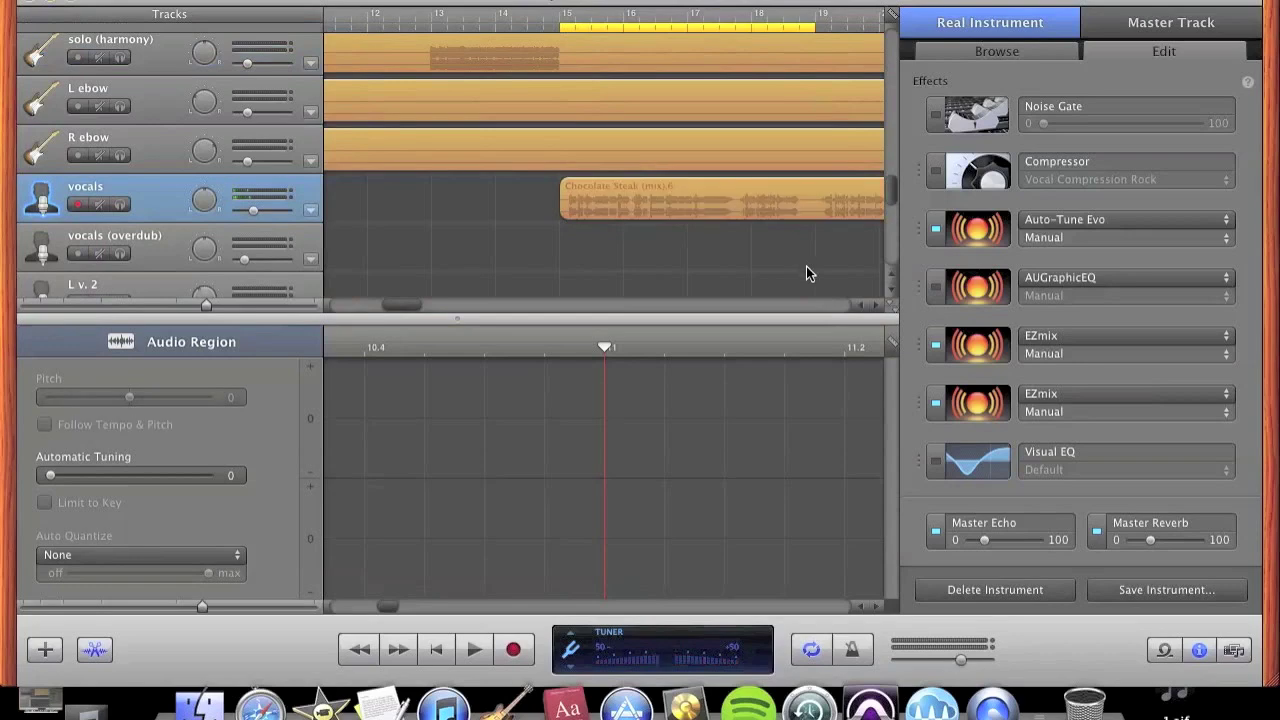
- Check the Auto-Tune Evo plug-in, then briefly play the looped vocals
left_click(981, 227)
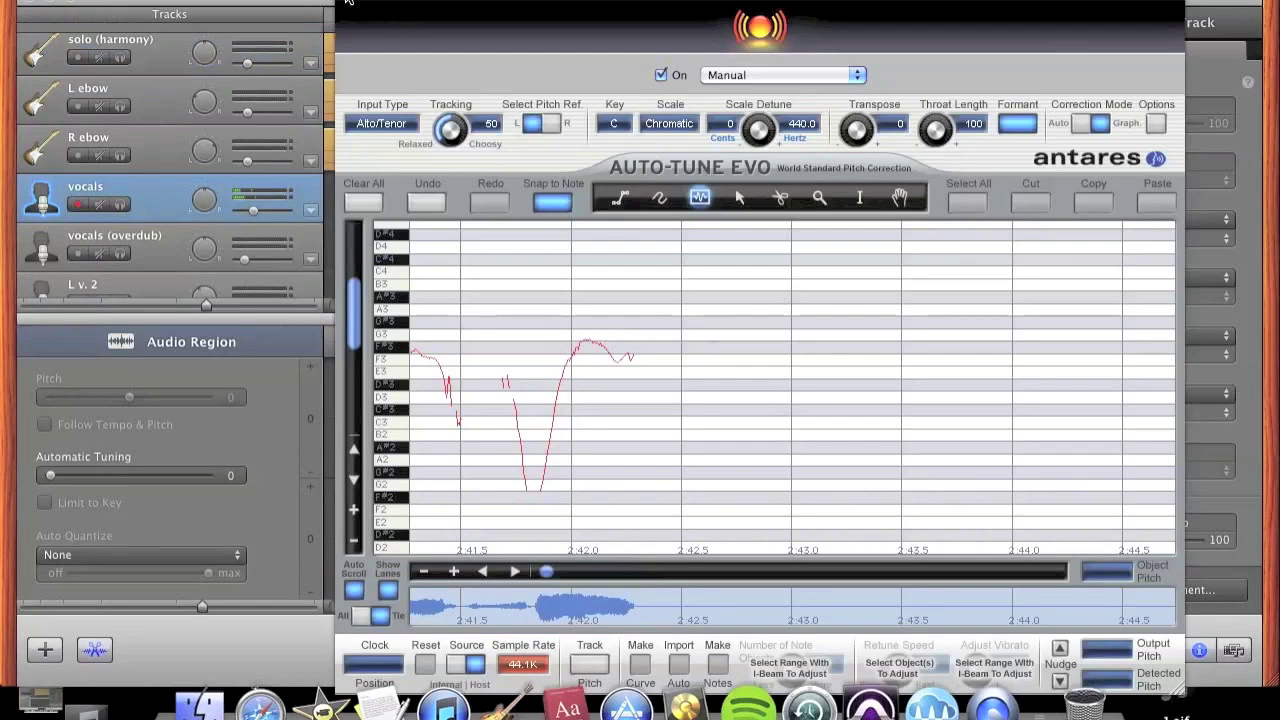
key("super+w")
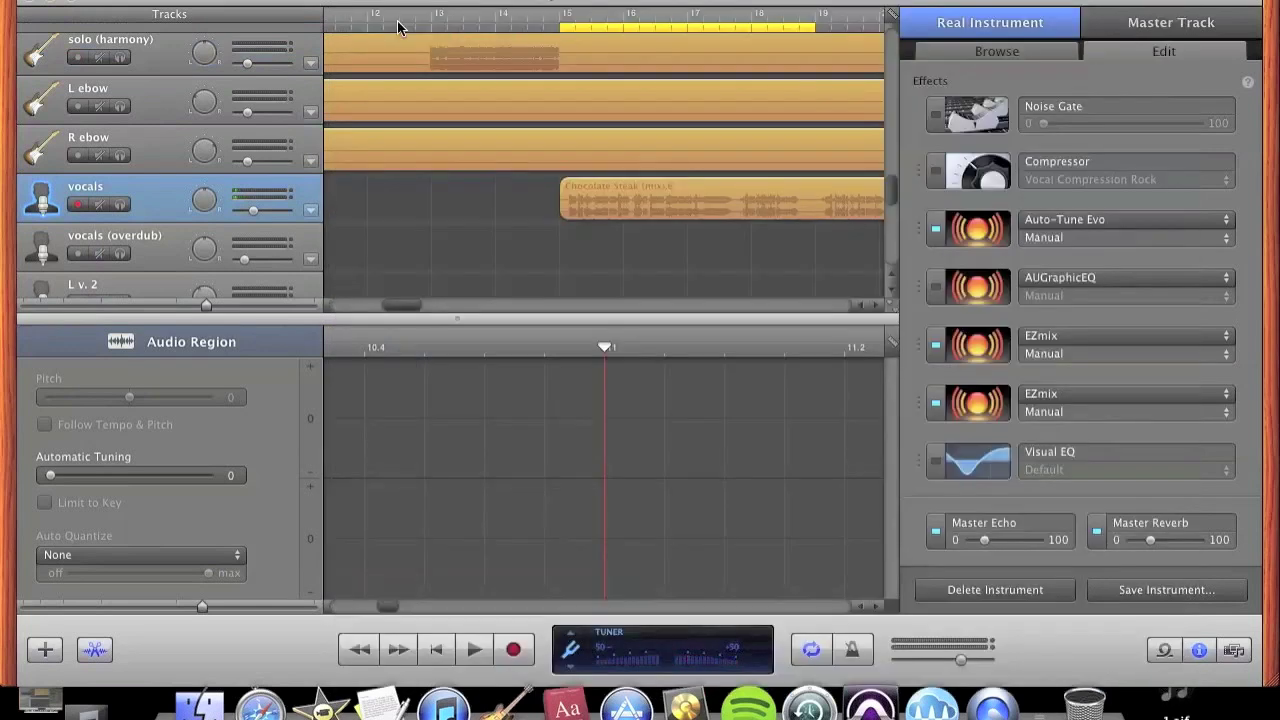
scroll(552, 240, "right", 3)
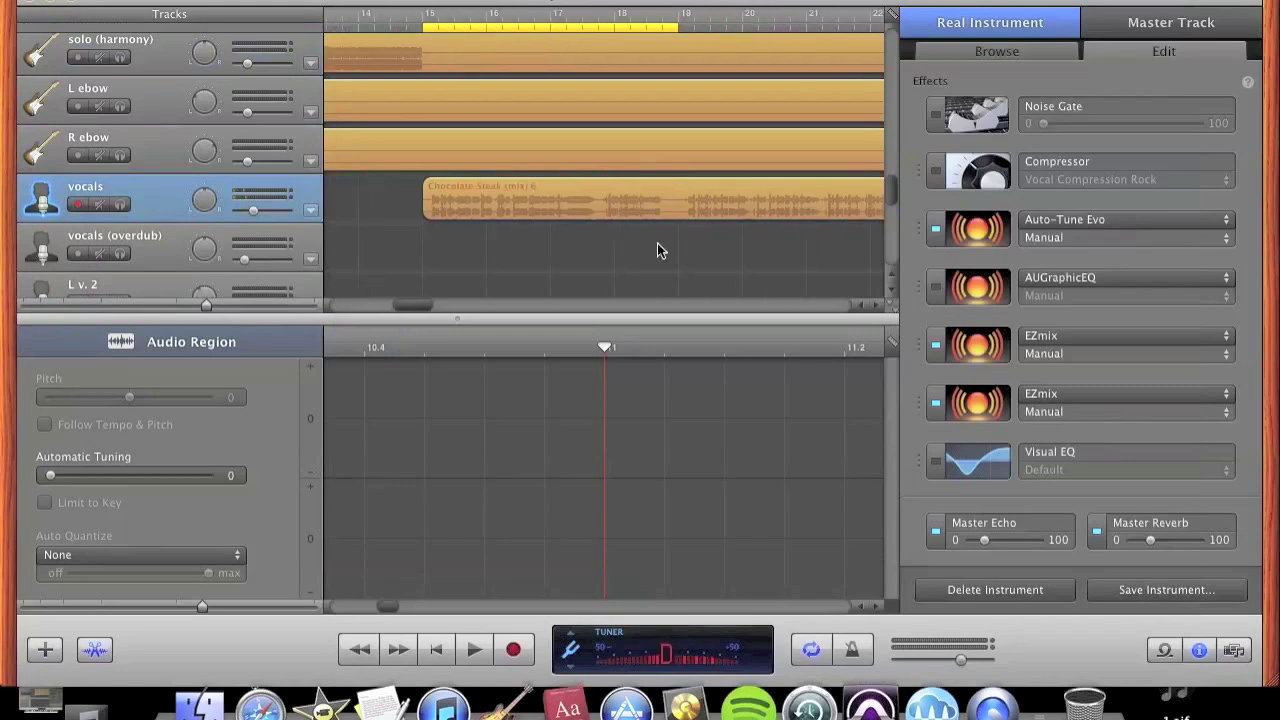
key("space")
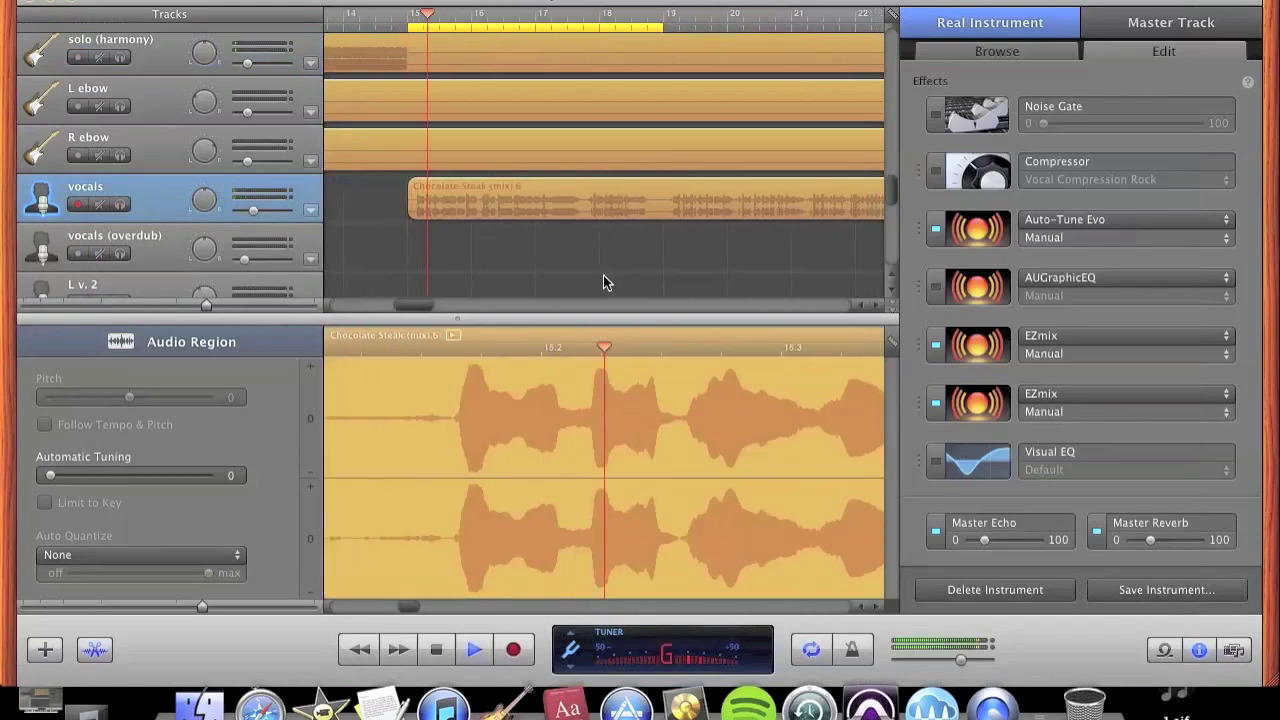
key("space")
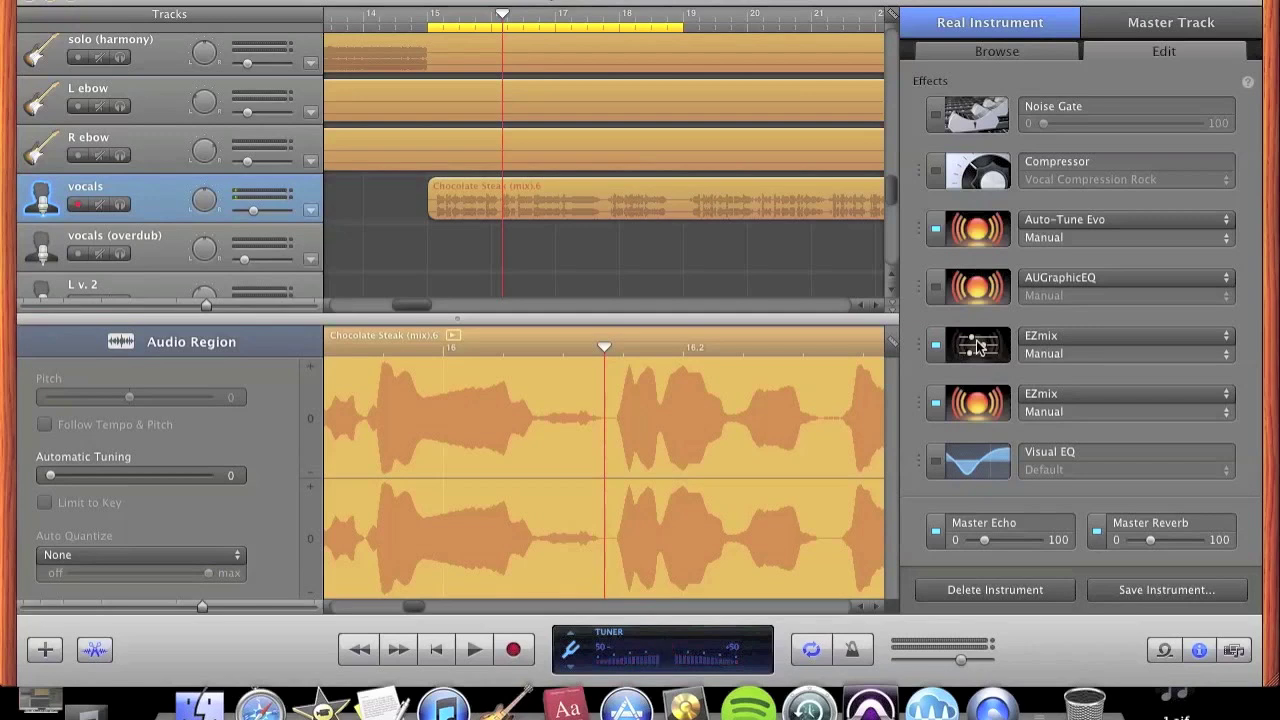
- Inspect the first EZmix effect's Clear Up Vocals settings
left_click(978, 345)
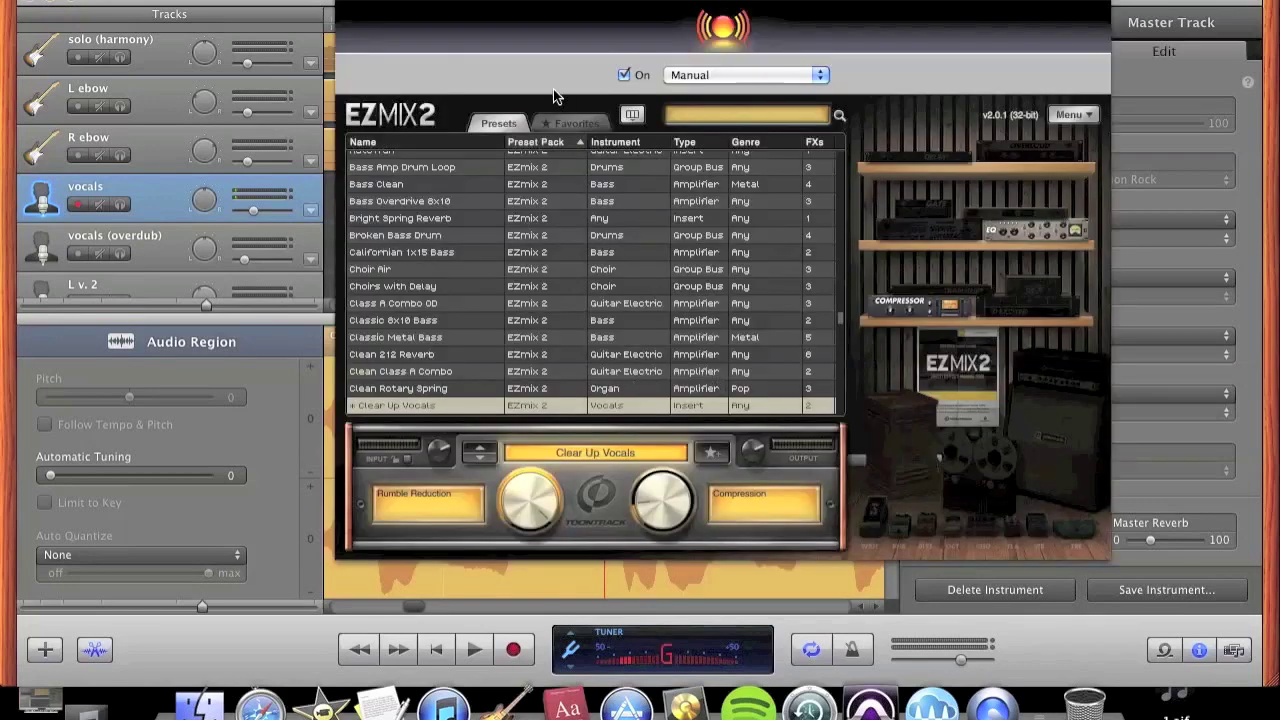
left_click(355, 5)
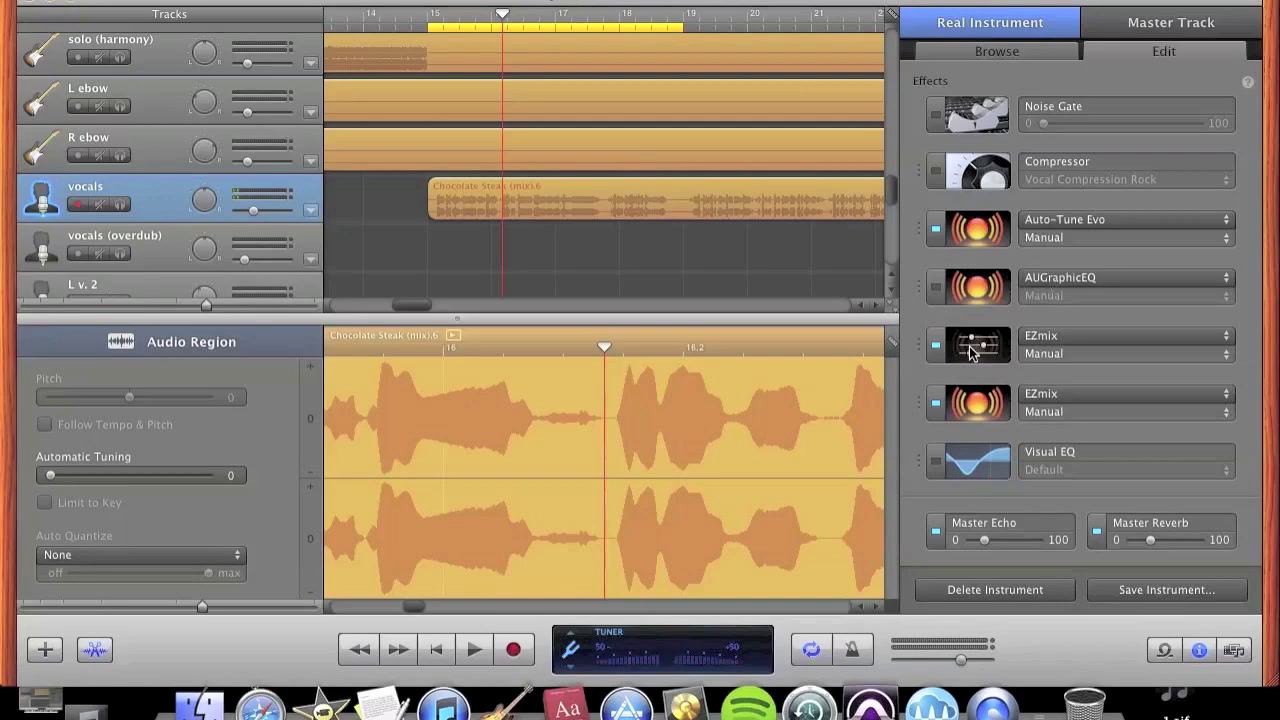
left_click(969, 346)
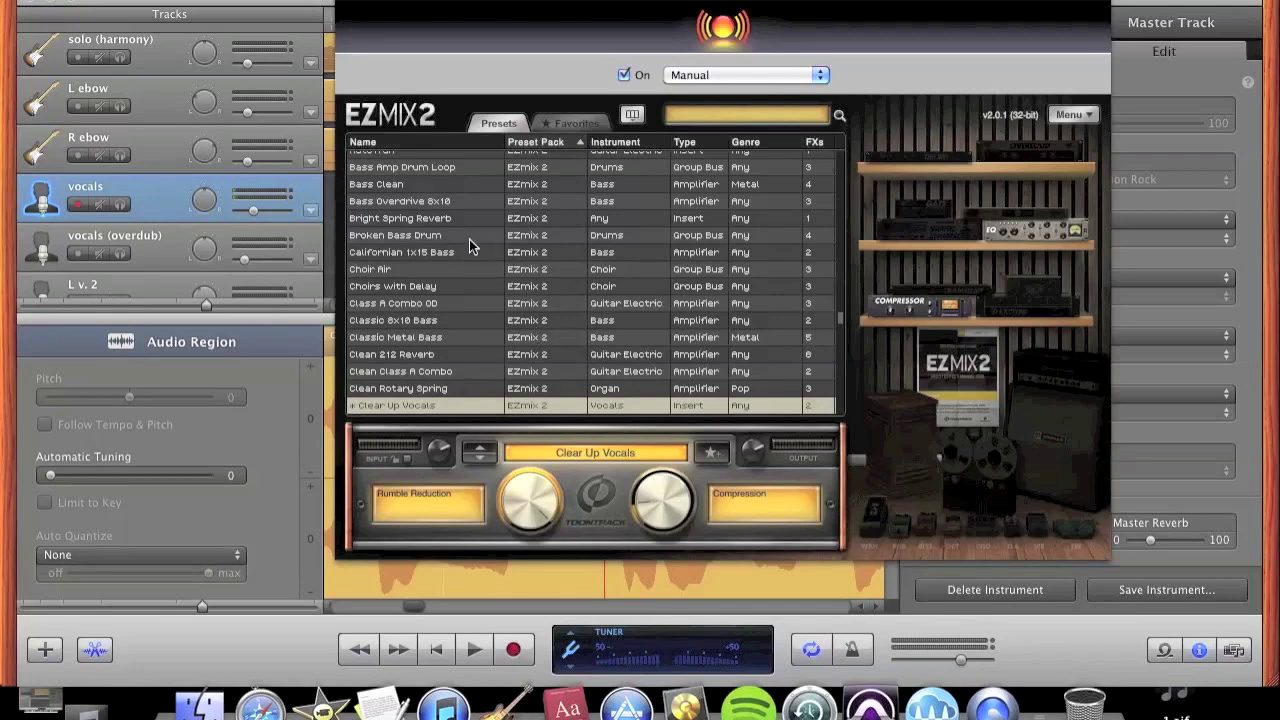
left_click(350, 6)
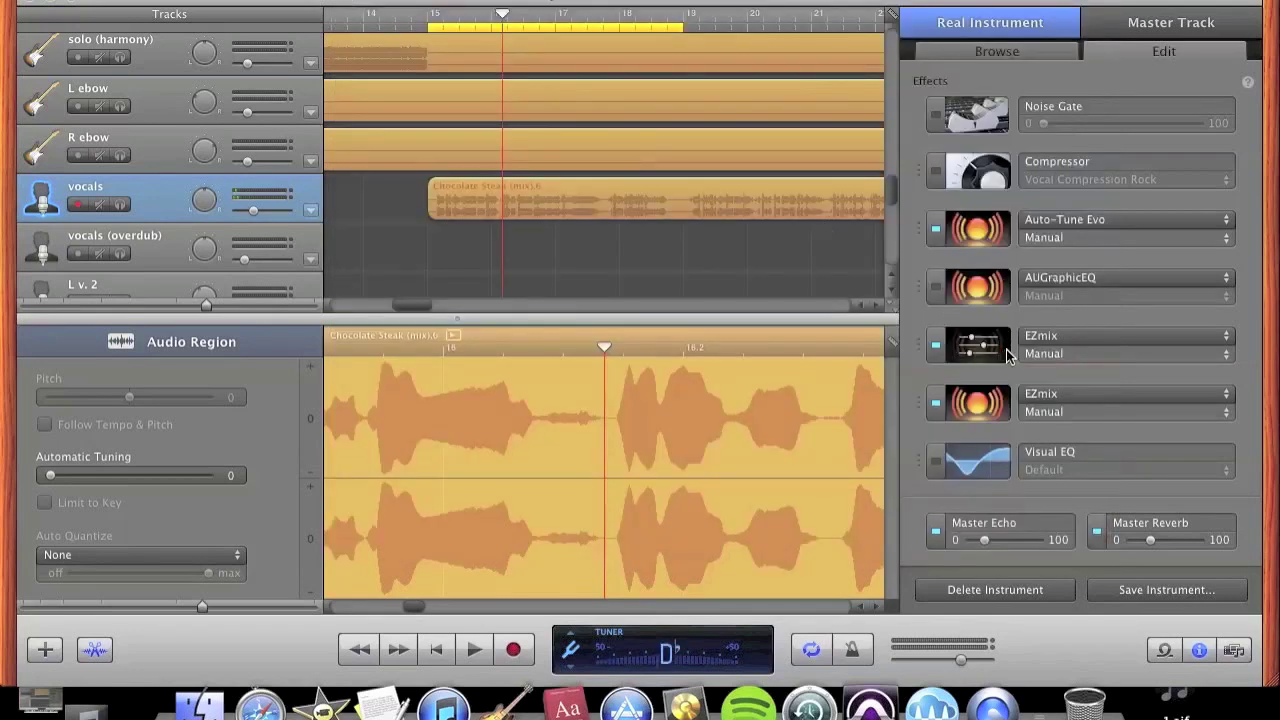
left_click(970, 350)
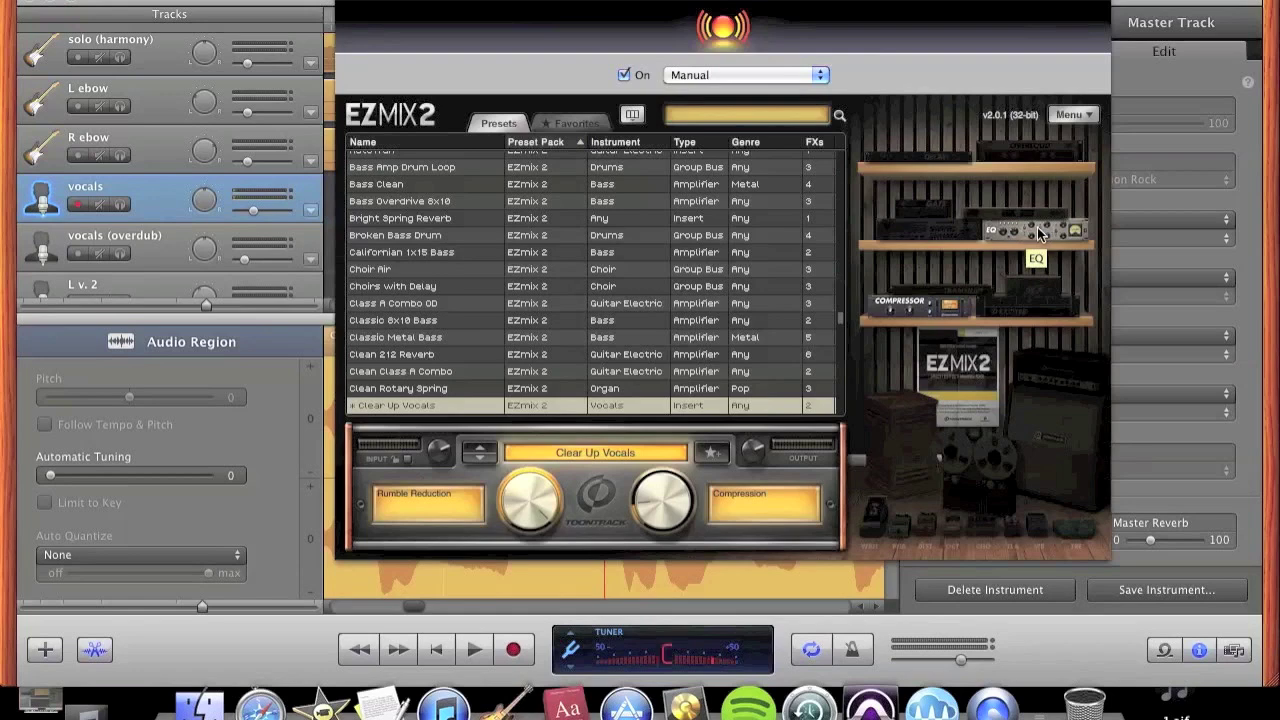
left_click(345, 3)
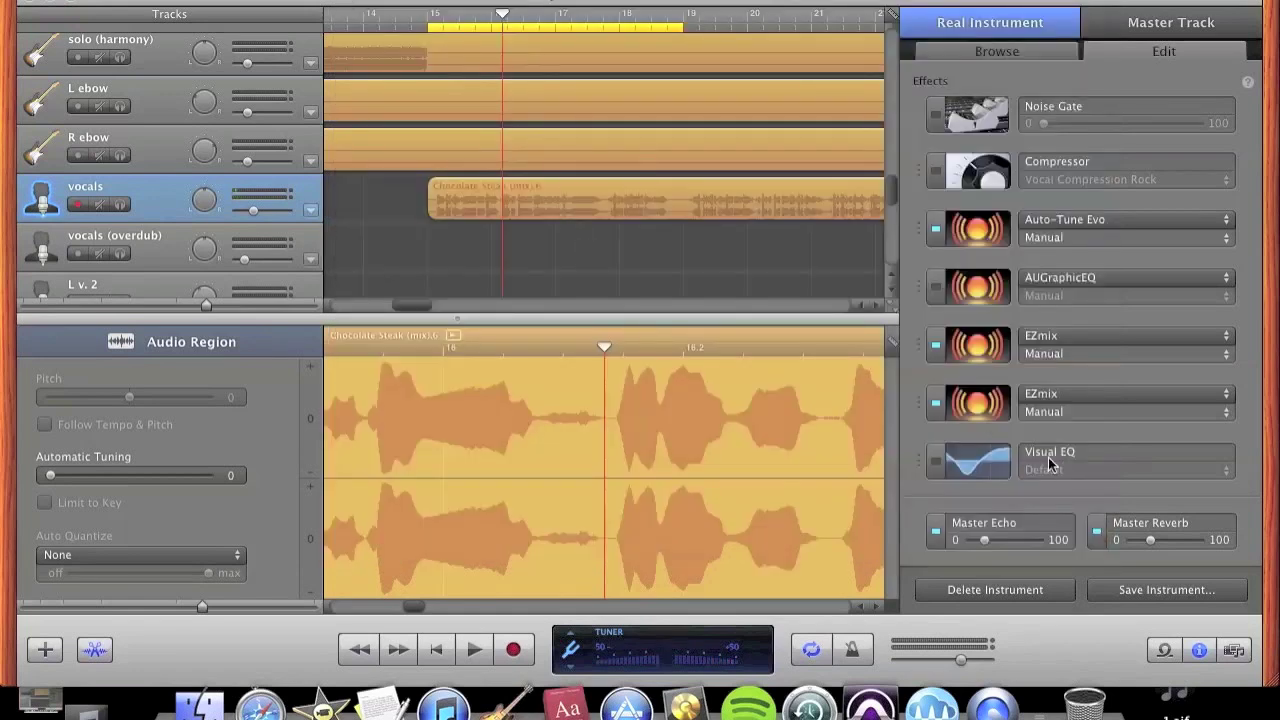
- Bypass the second and then the first EZmix effect on the vocals
left_click(936, 403)
left_click(968, 345)
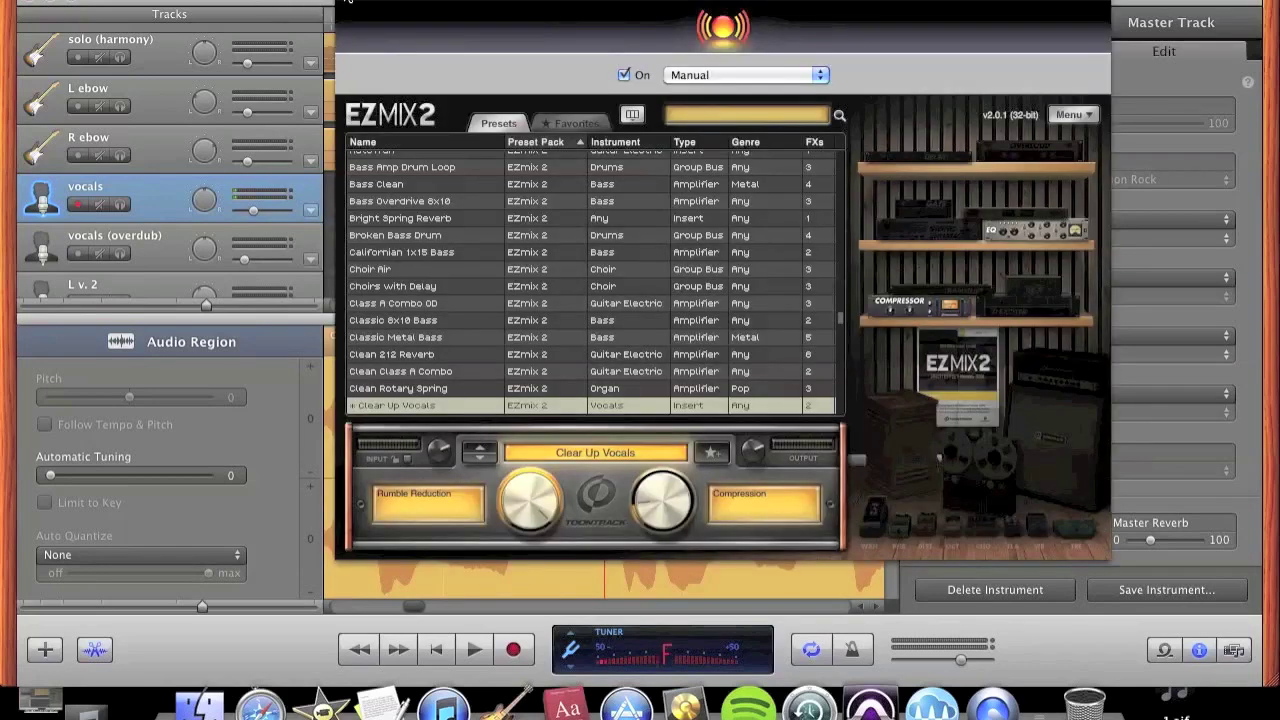
left_click(345, 3)
left_click(937, 344)
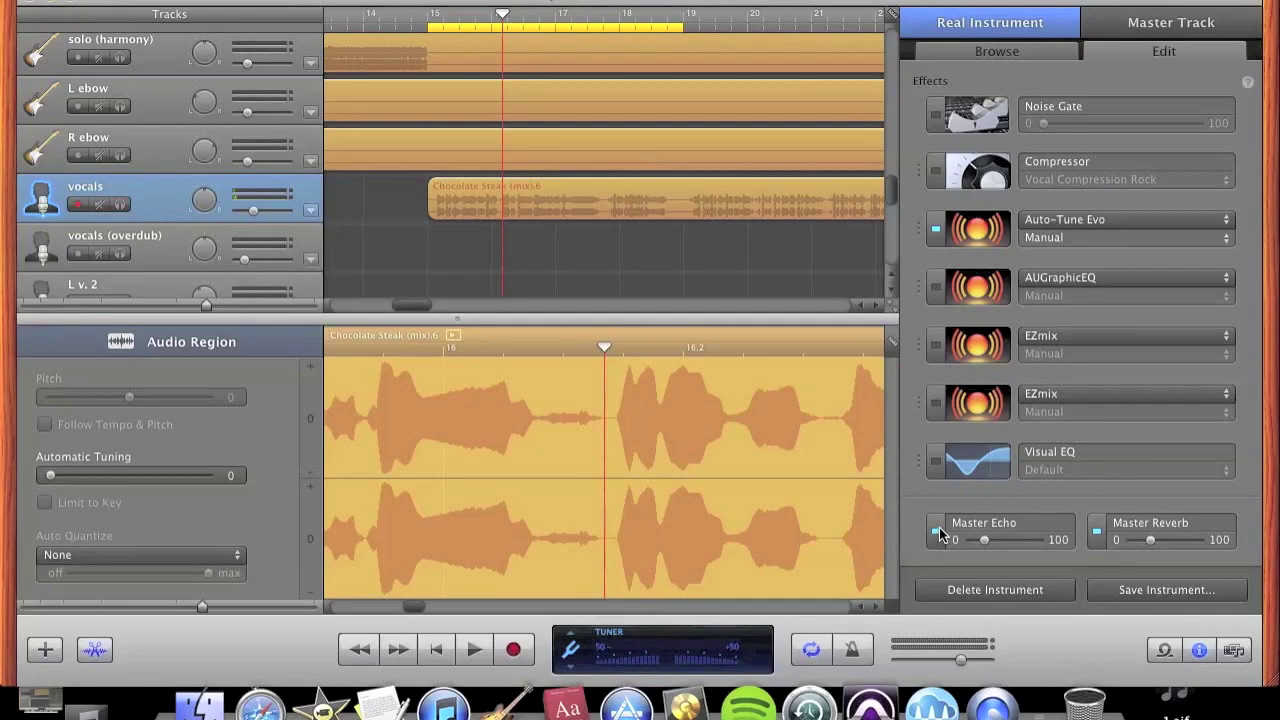
- Solo the vocals and switch off master echo and master reverb during playback
key("space")
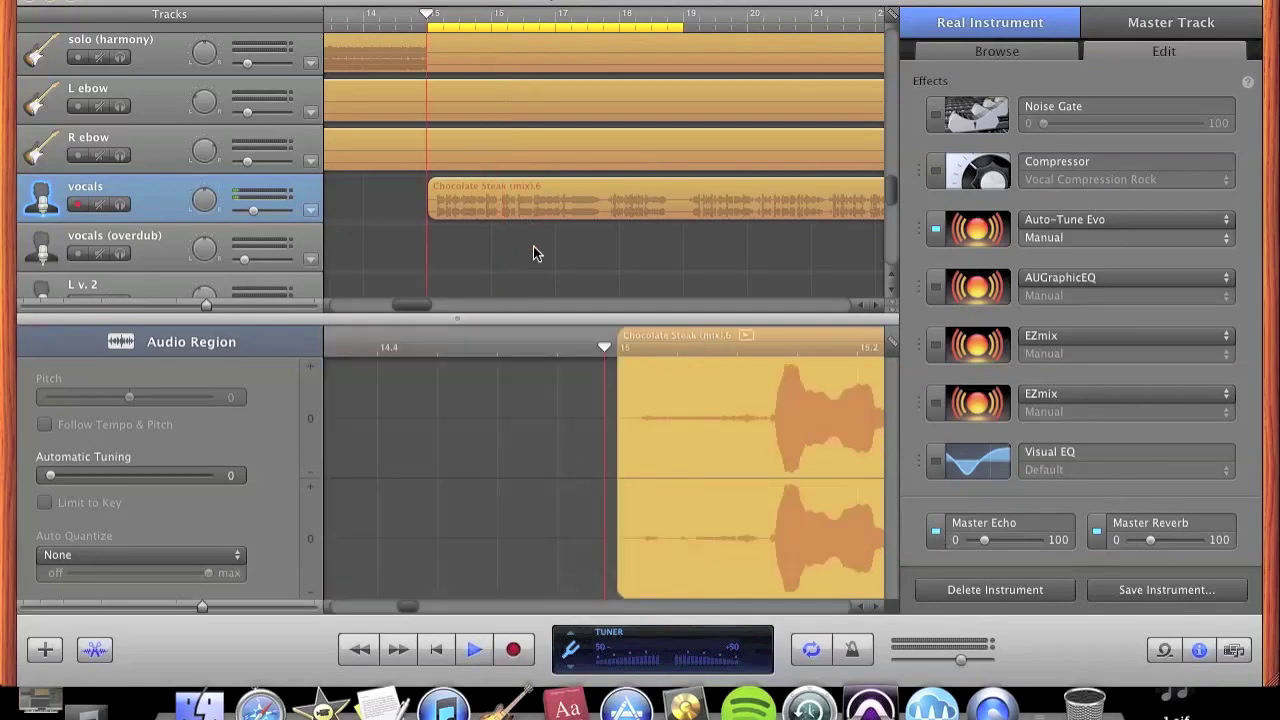
key("space")
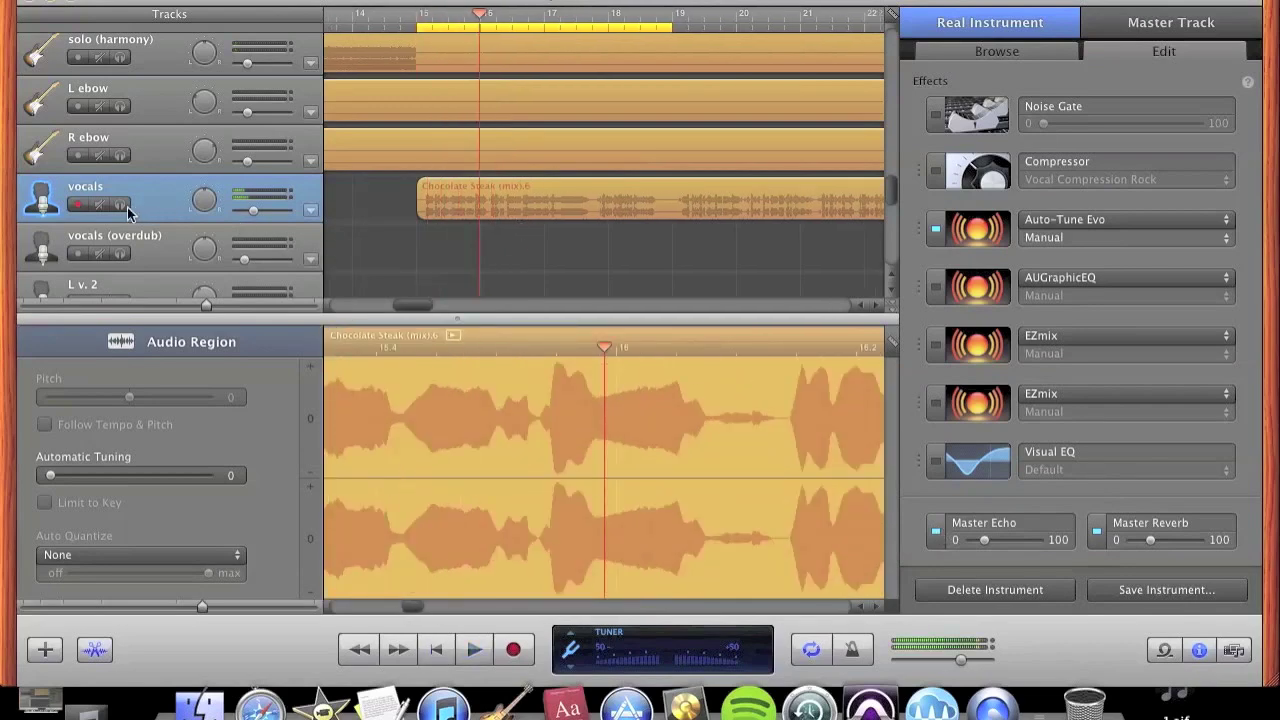
left_click(120, 204)
key("space")
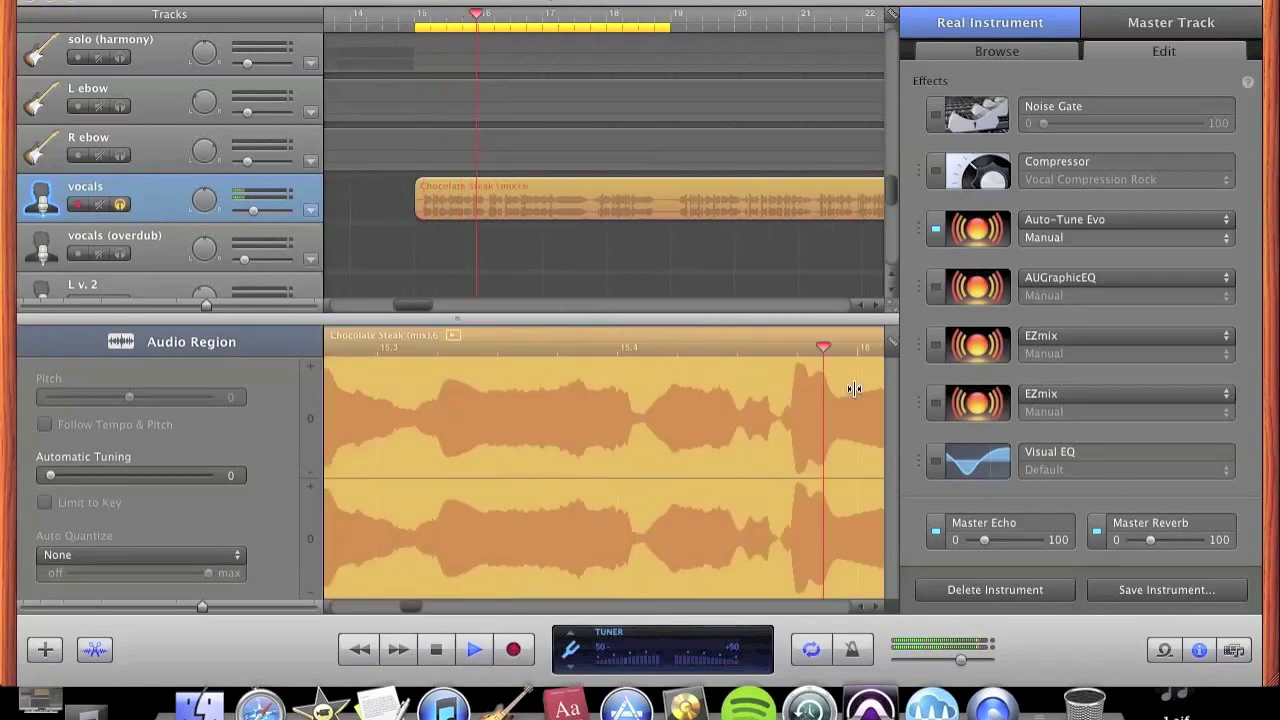
left_click(934, 530)
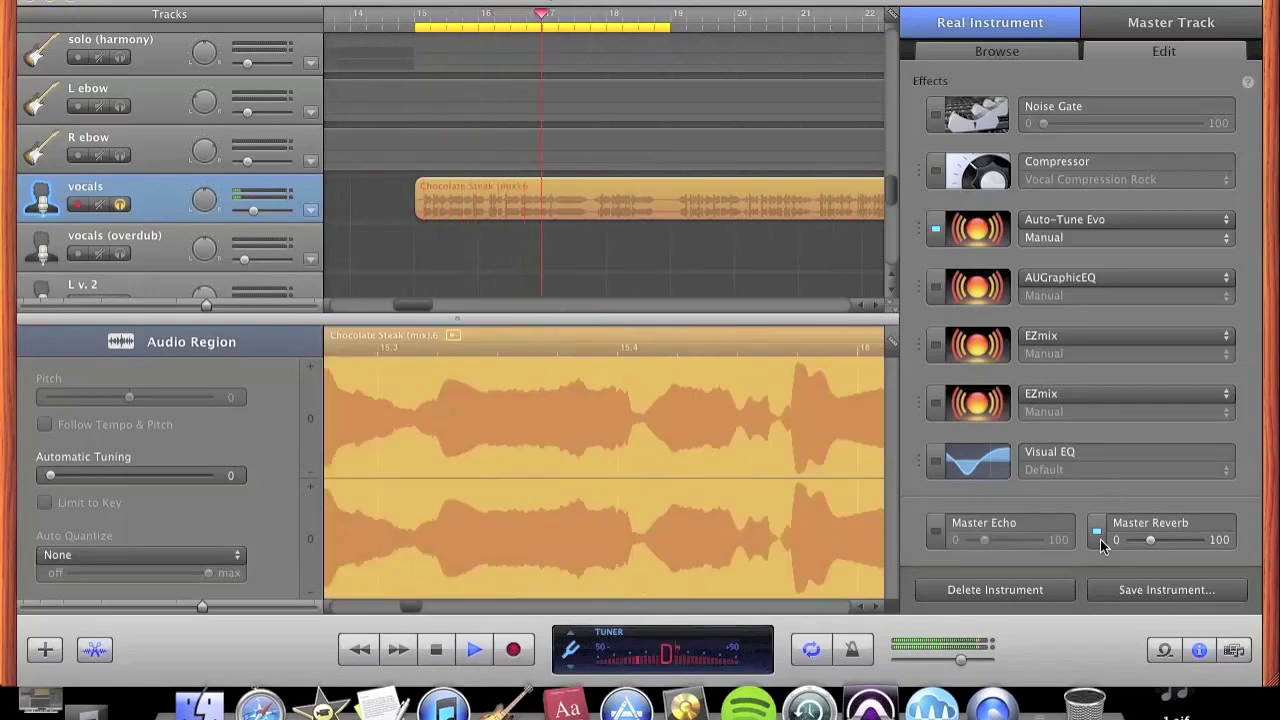
left_click(1096, 531)
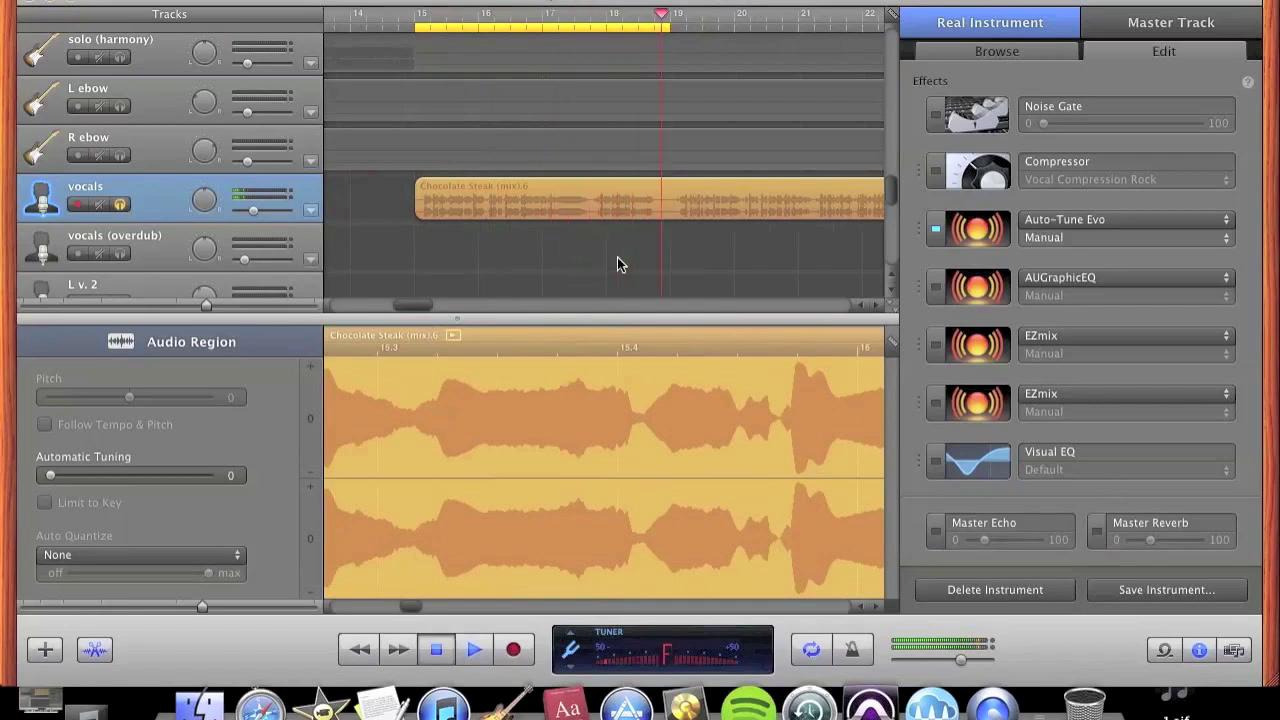
key("space")
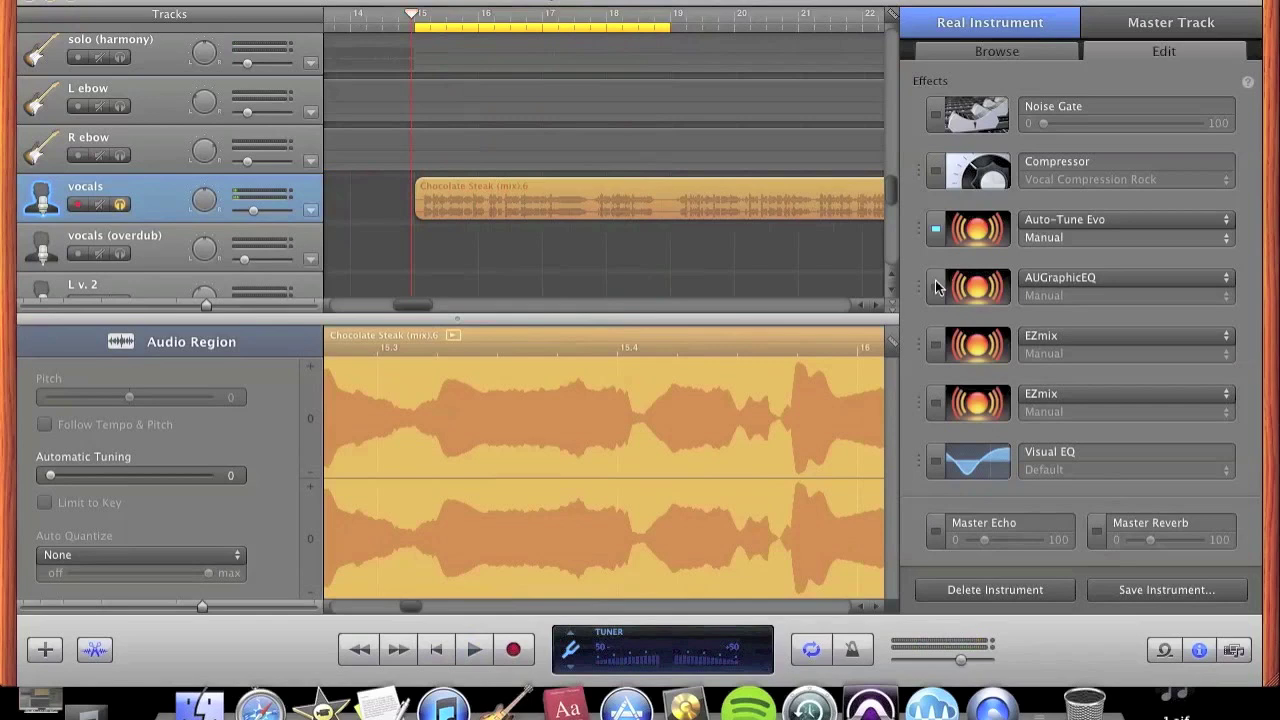
- Compare the vocals with the first EZmix effect on and then bypassed
mouse_move(963, 347)
left_click(936, 345)
key("space")
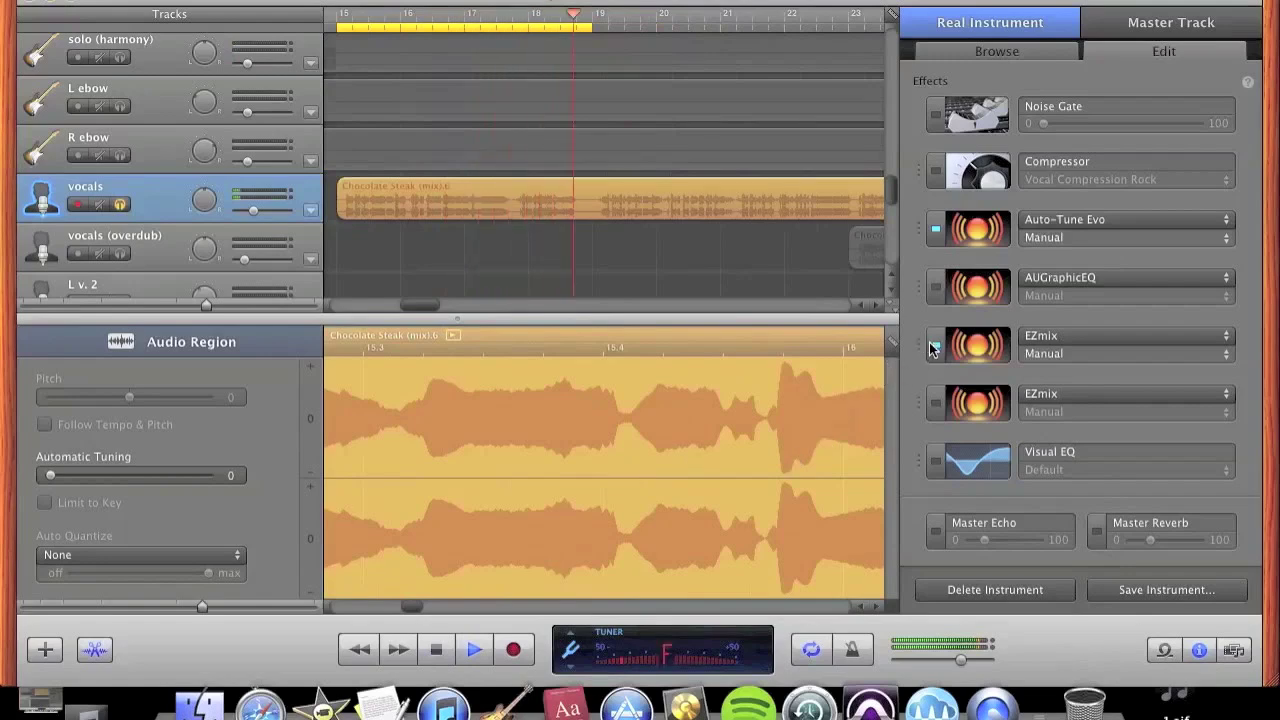
left_click(932, 347)
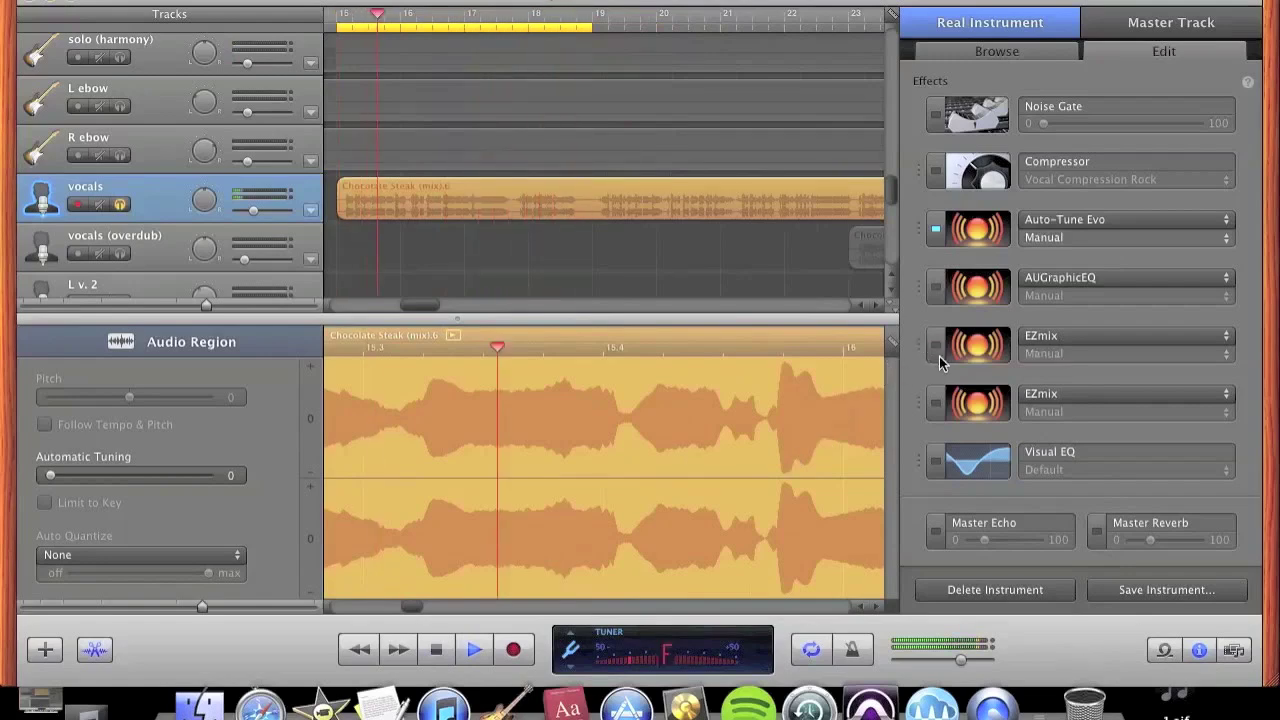
- Switch the first EZmix effect back on and stop playback
mouse_move(962, 343)
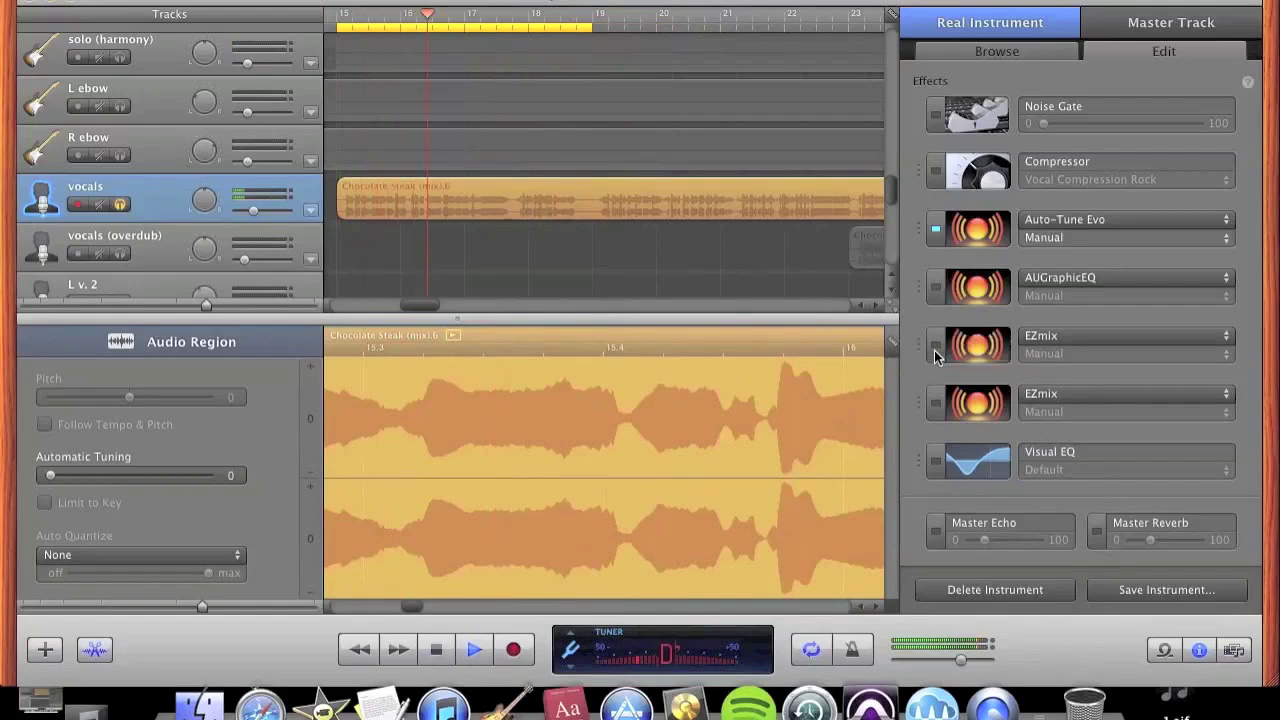
left_click(935, 348)
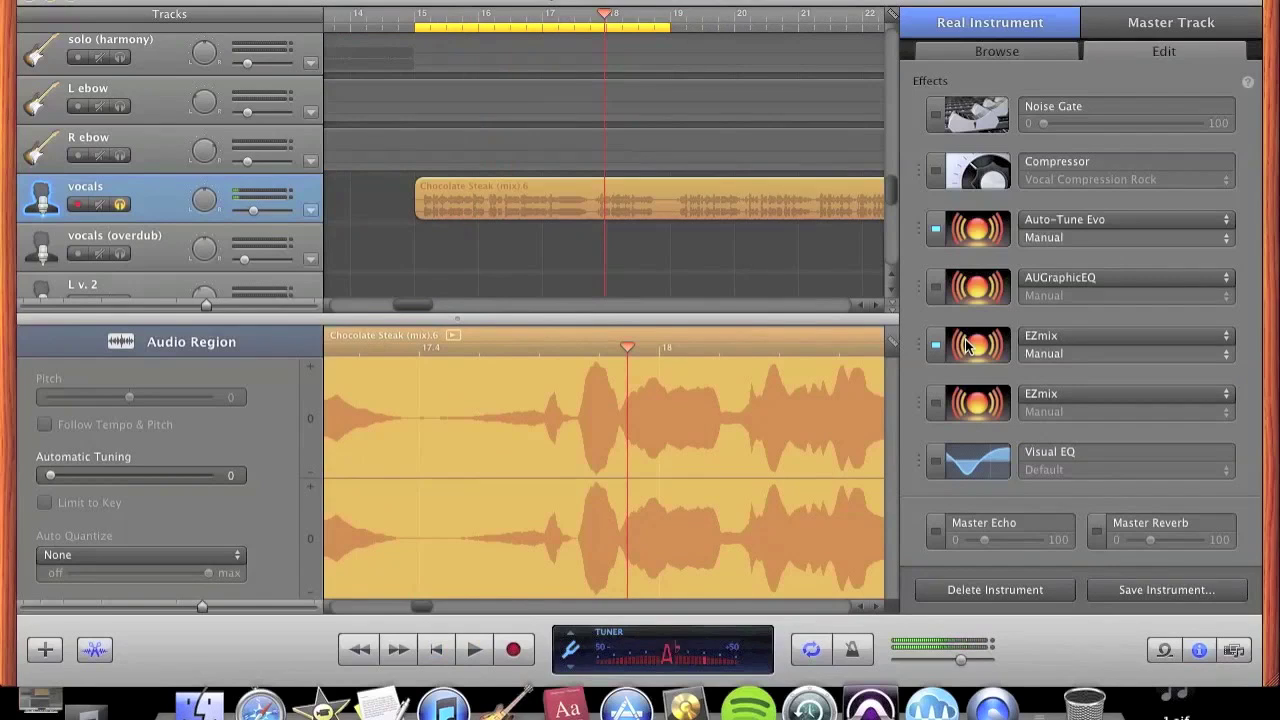
key("space")
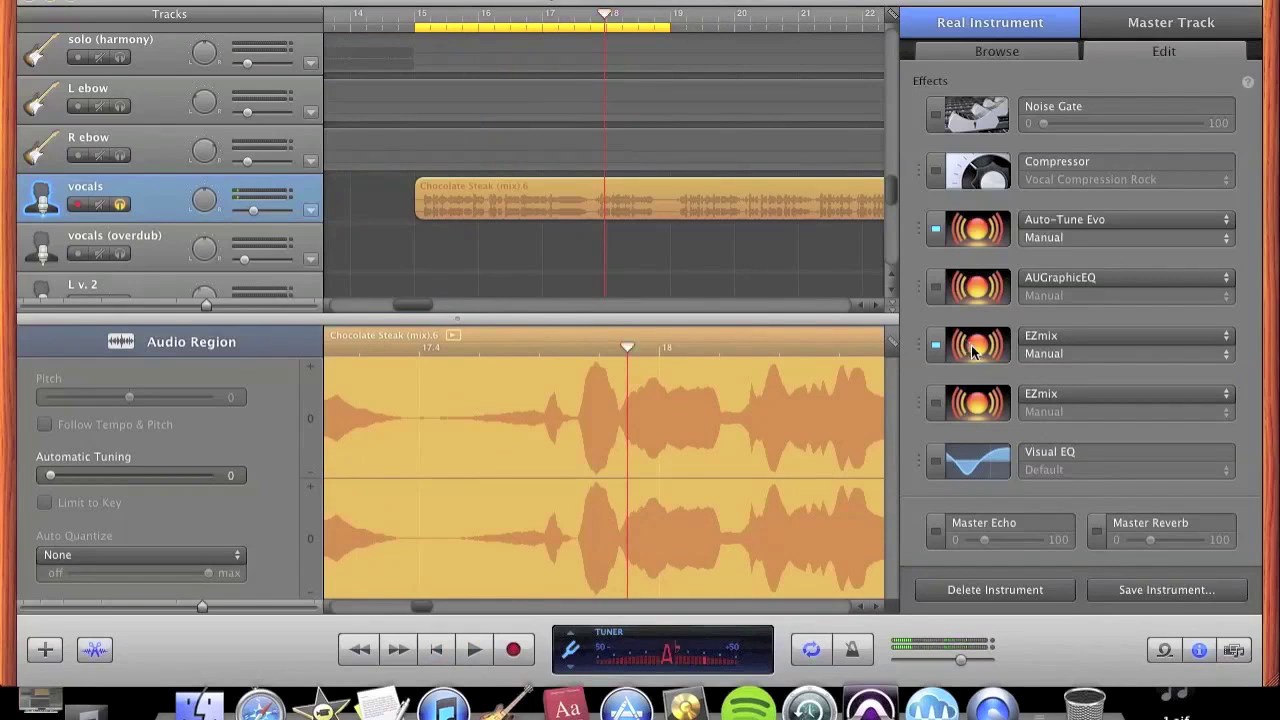
- Set the second EZmix to its Vocal4 preset, turned on, and play the loop
left_click(955, 412)
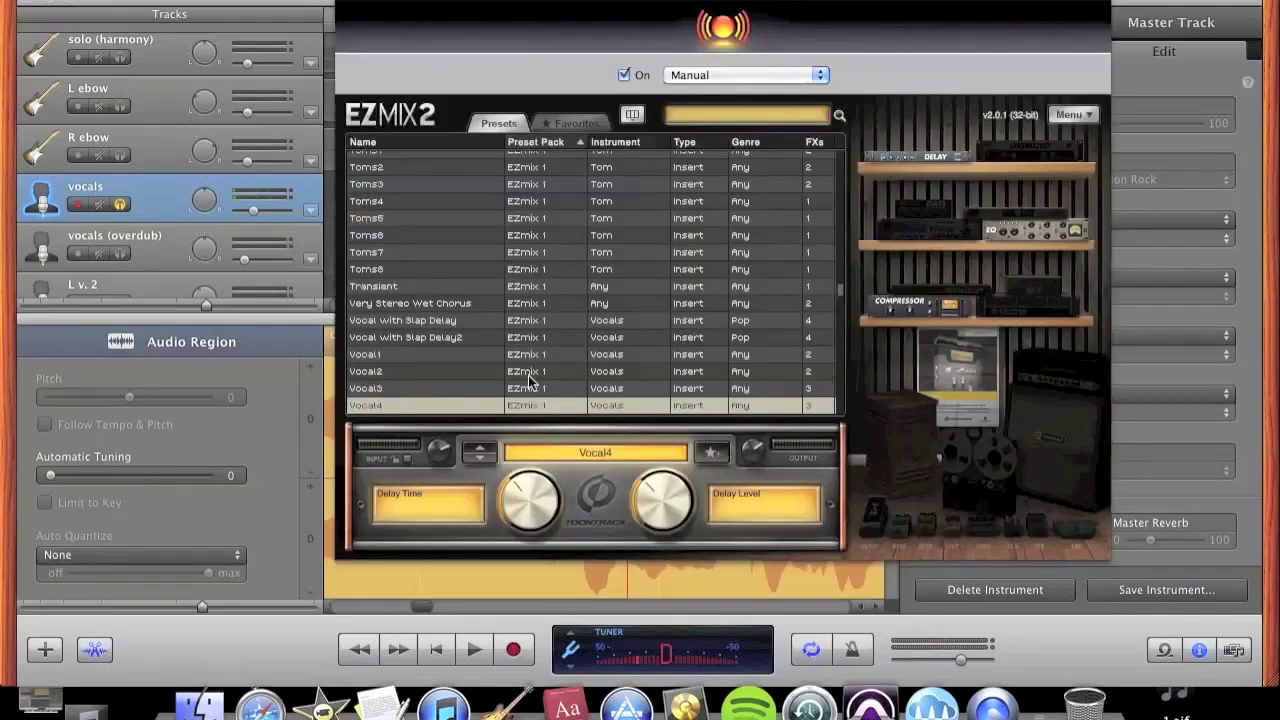
scroll(525, 378, "down", 2)
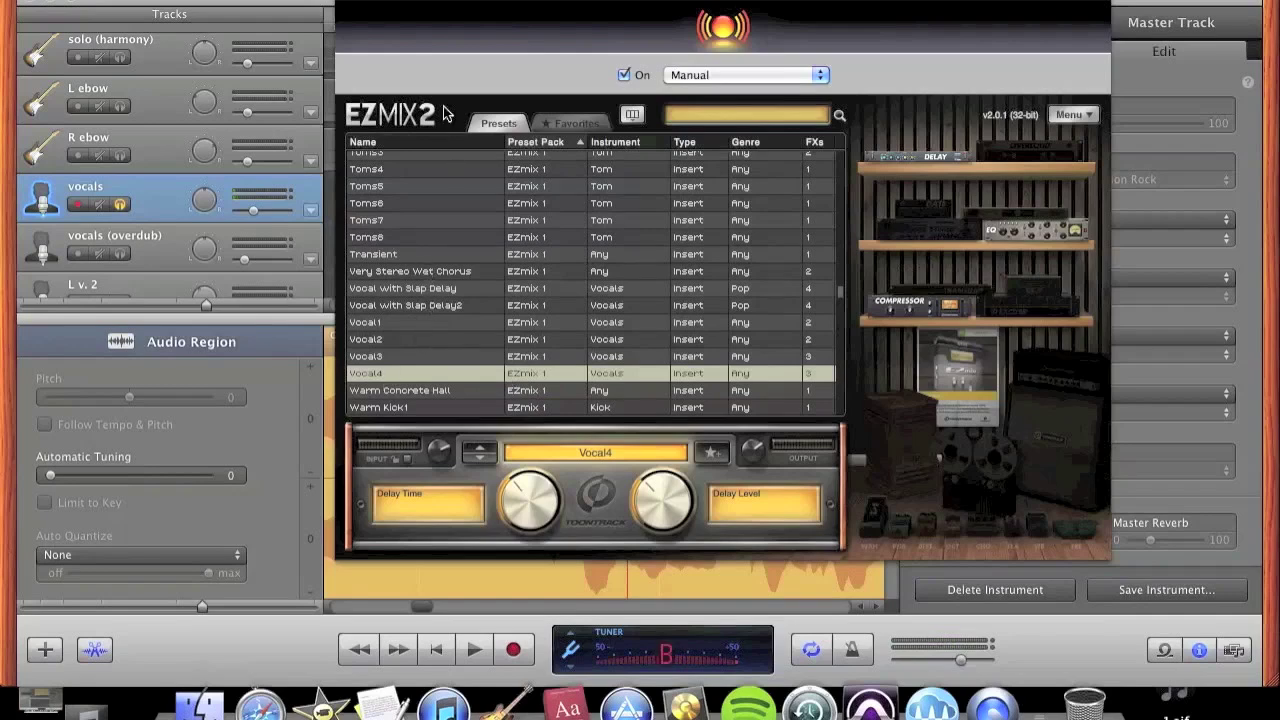
left_click(347, 2)
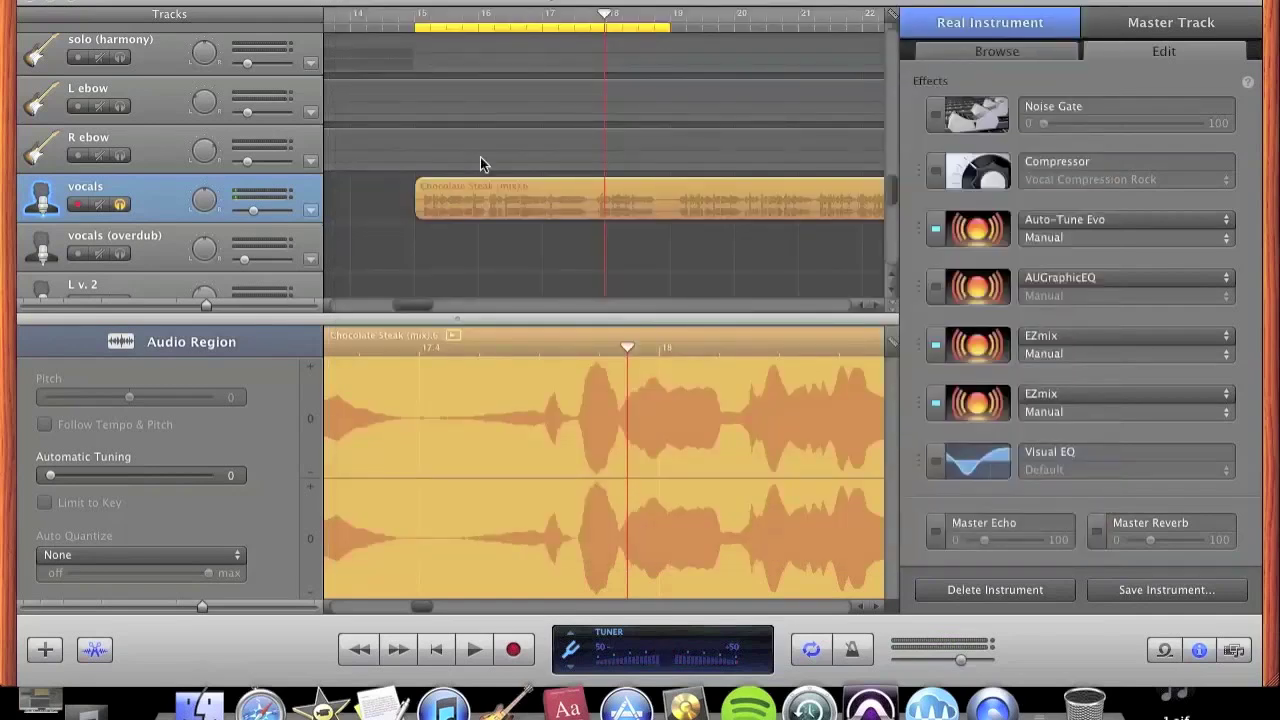
key("space")
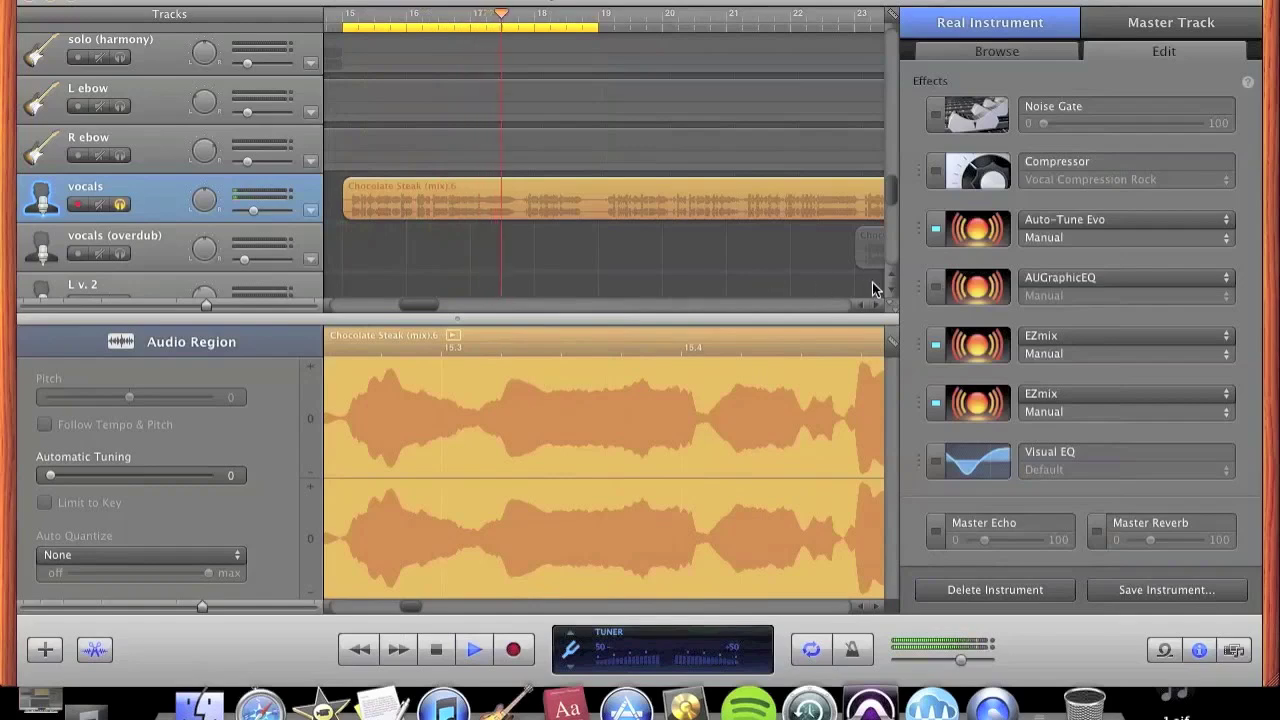
- Confirm the first EZmix uses Clear Up Vocals and the second uses Vocal4
left_click(982, 402)
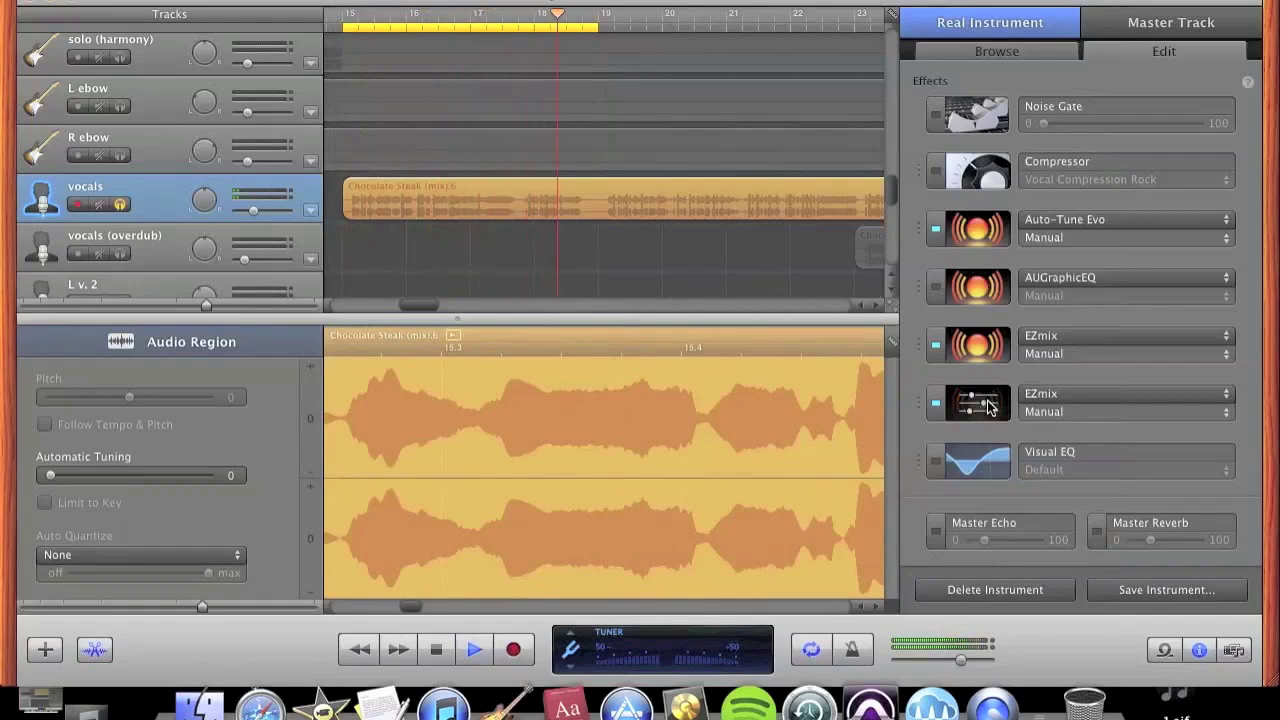
key("space")
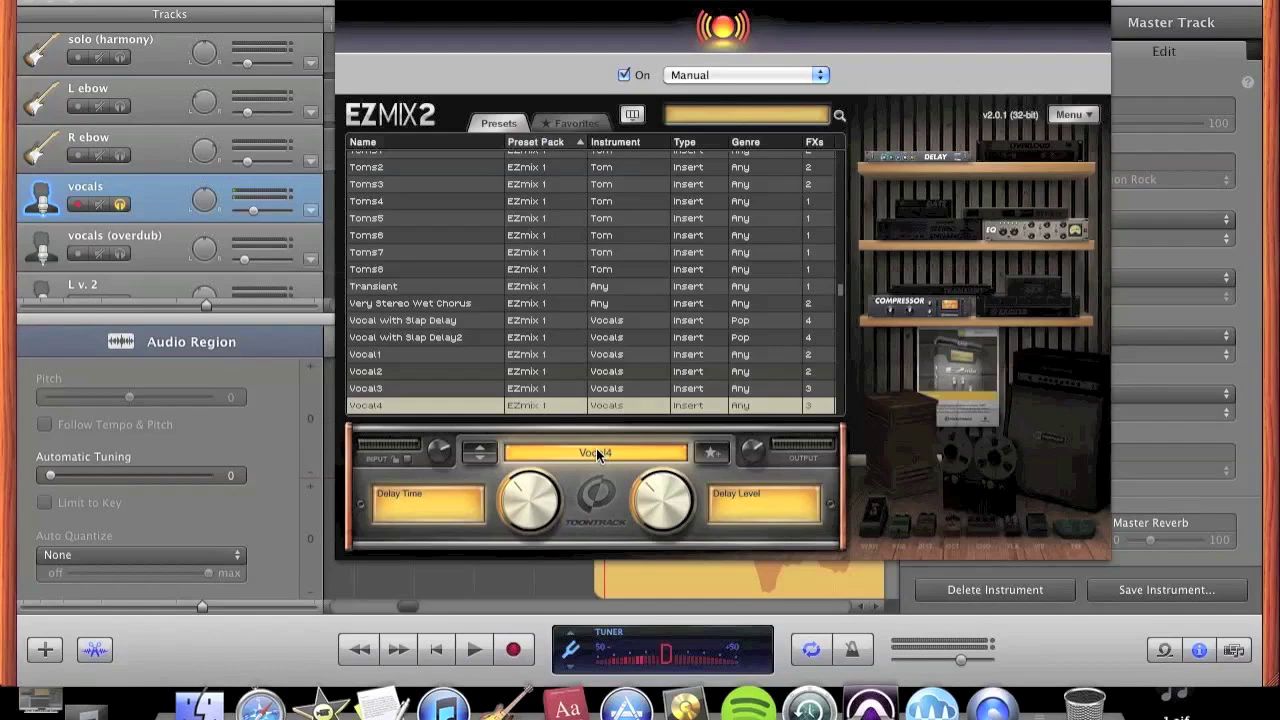
left_click(352, 3)
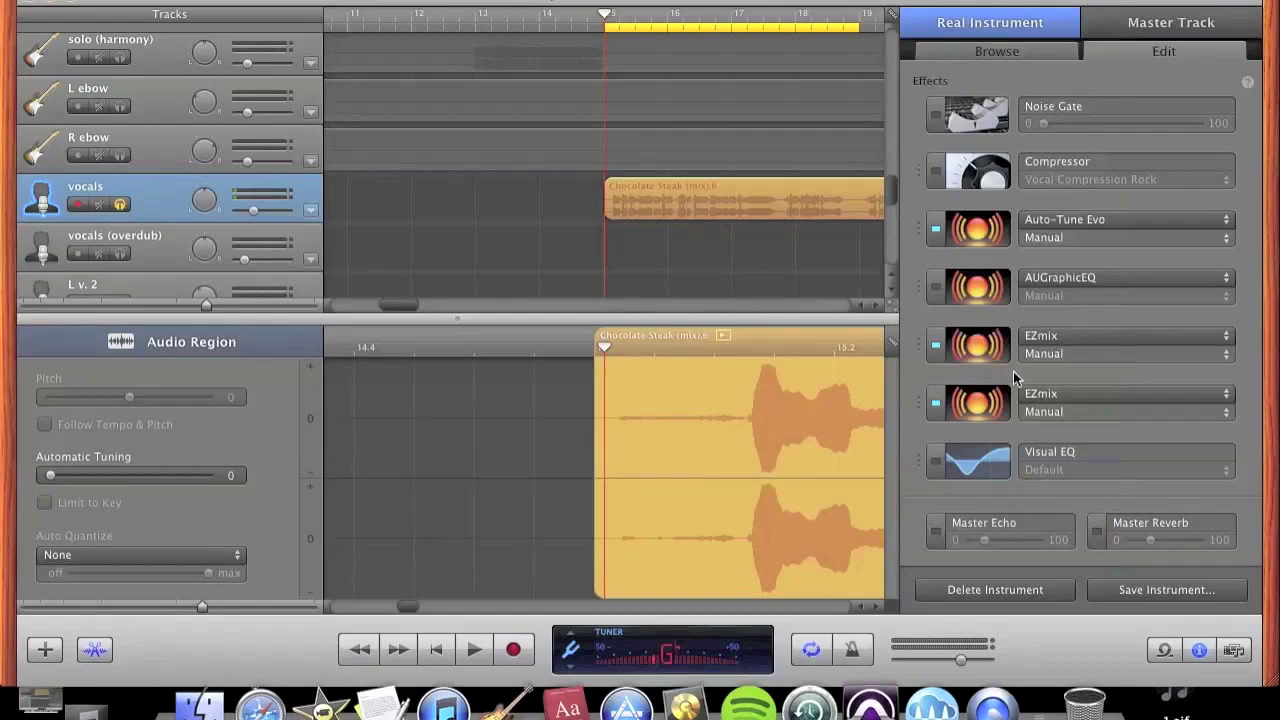
left_click(968, 345)
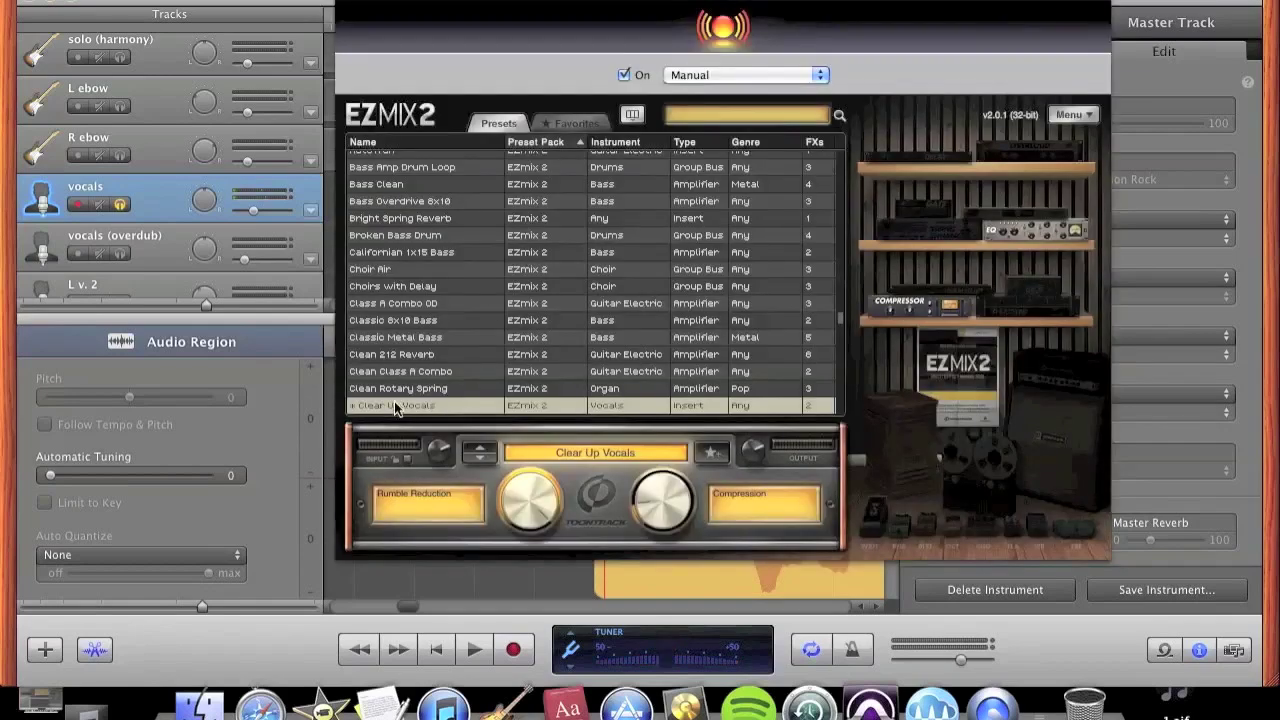
left_click(352, 4)
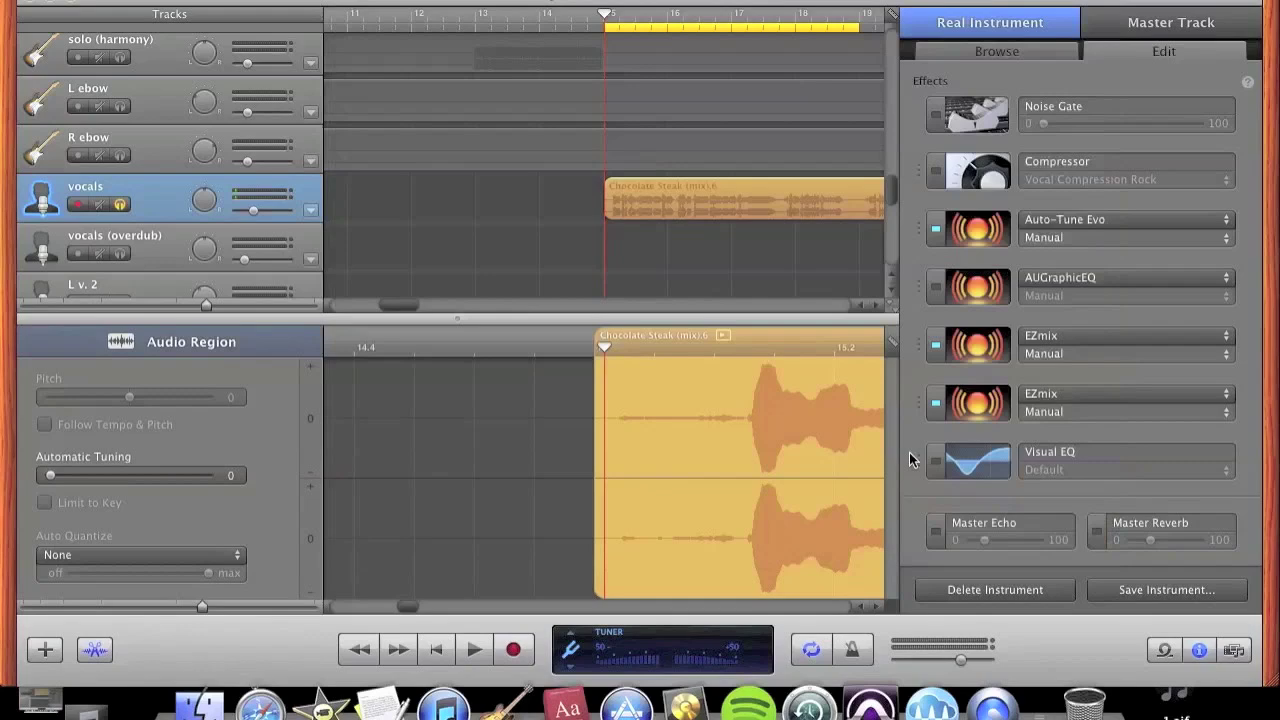
left_click(977, 413)
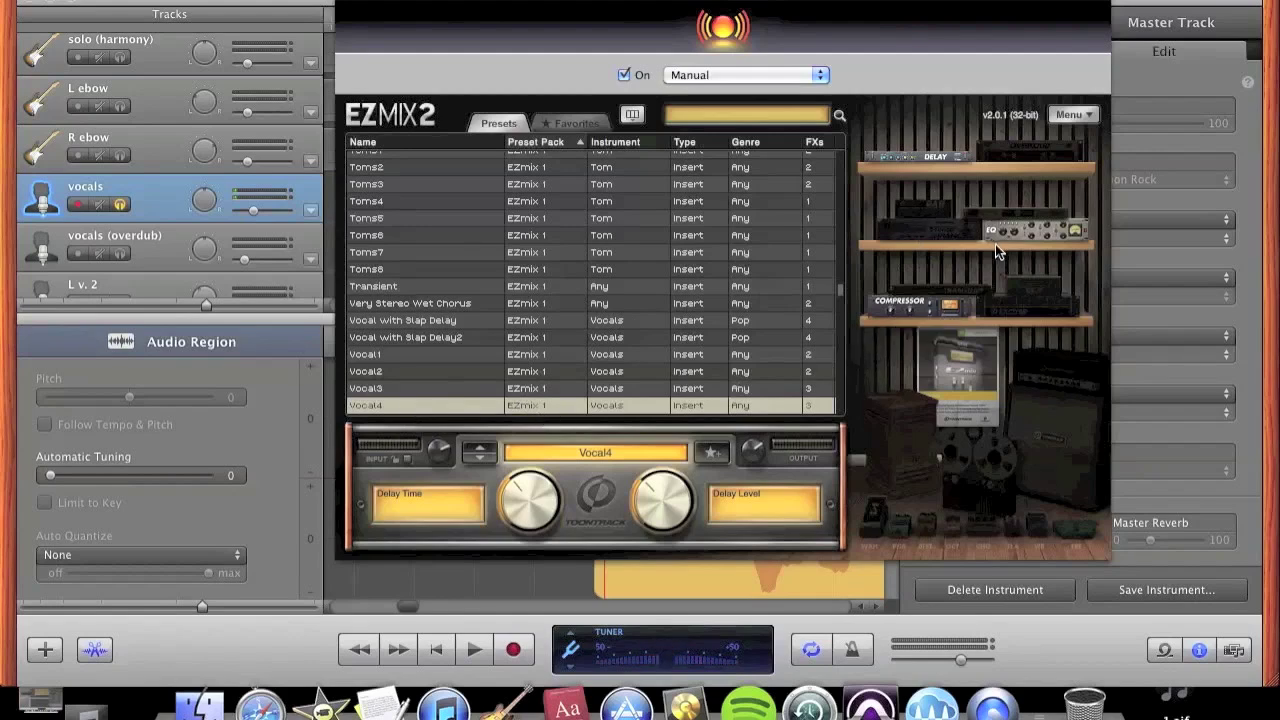
left_click(352, 6)
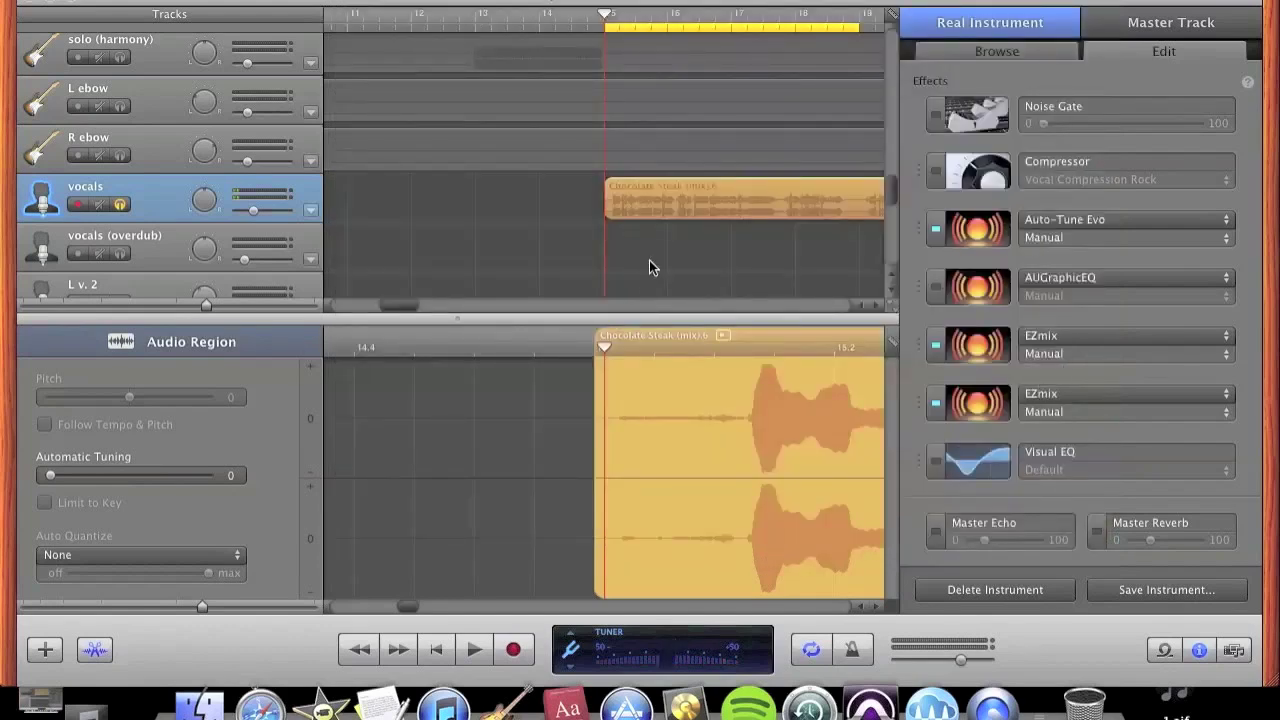
- Play back the vocals passage, then show the master track's Echo, Reverb and other effects
key("space")
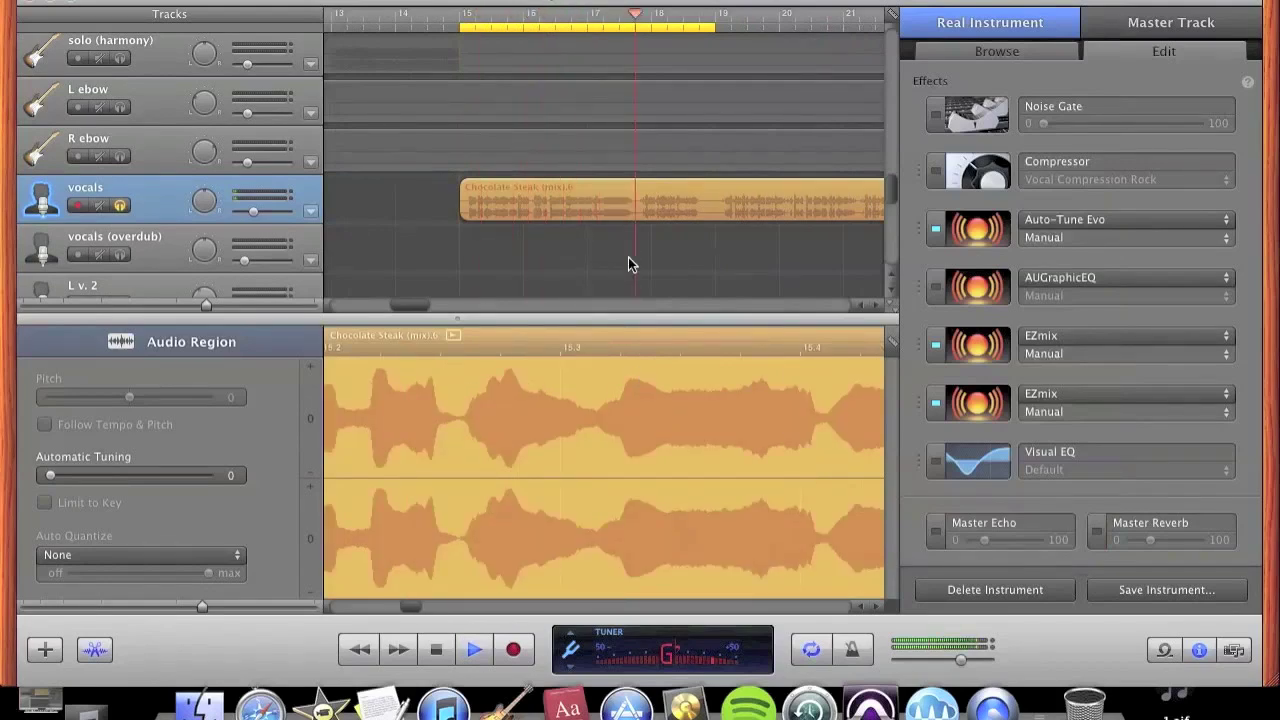
key("space")
mouse_move(969, 390)
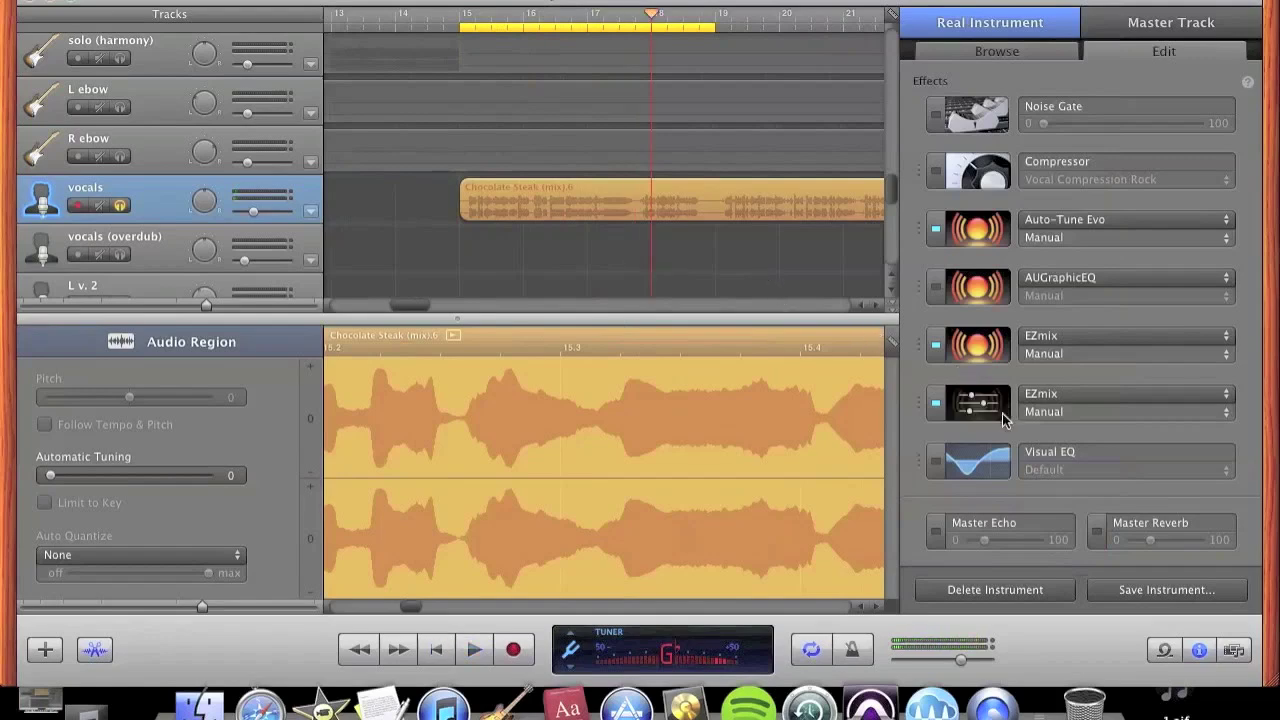
scroll(644, 241, "down", 5)
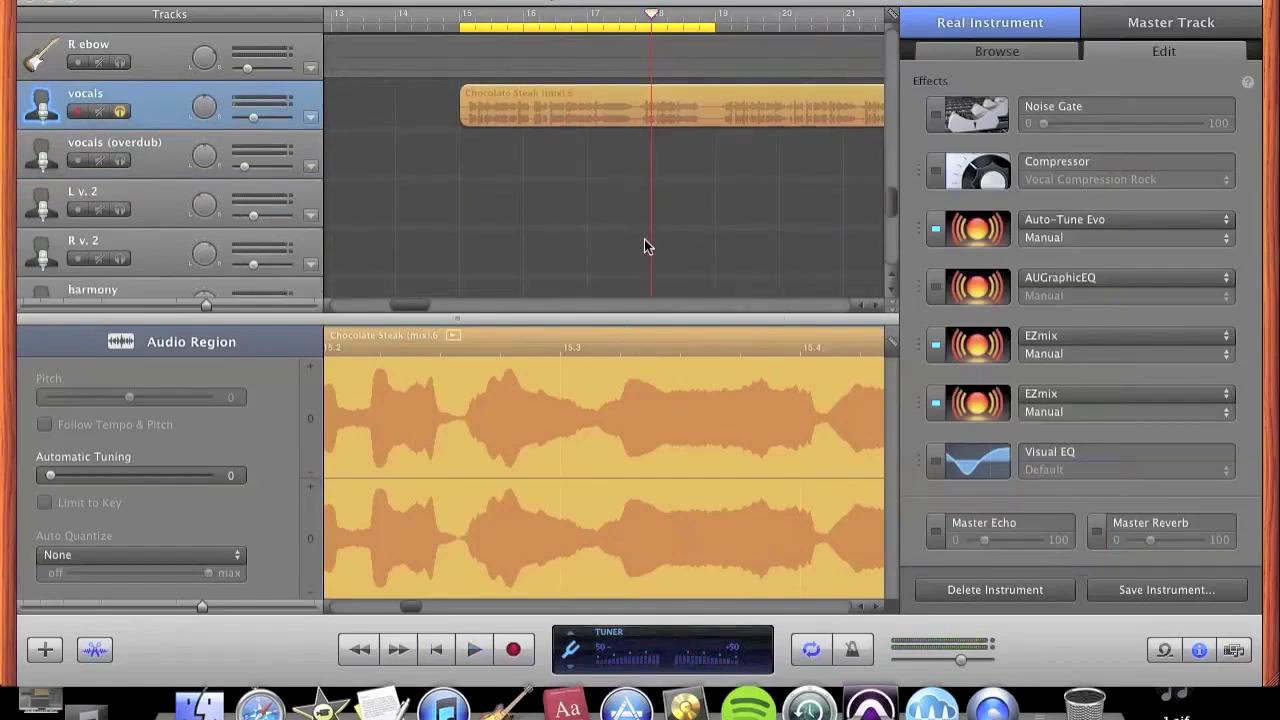
scroll(519, 213, "down", 5)
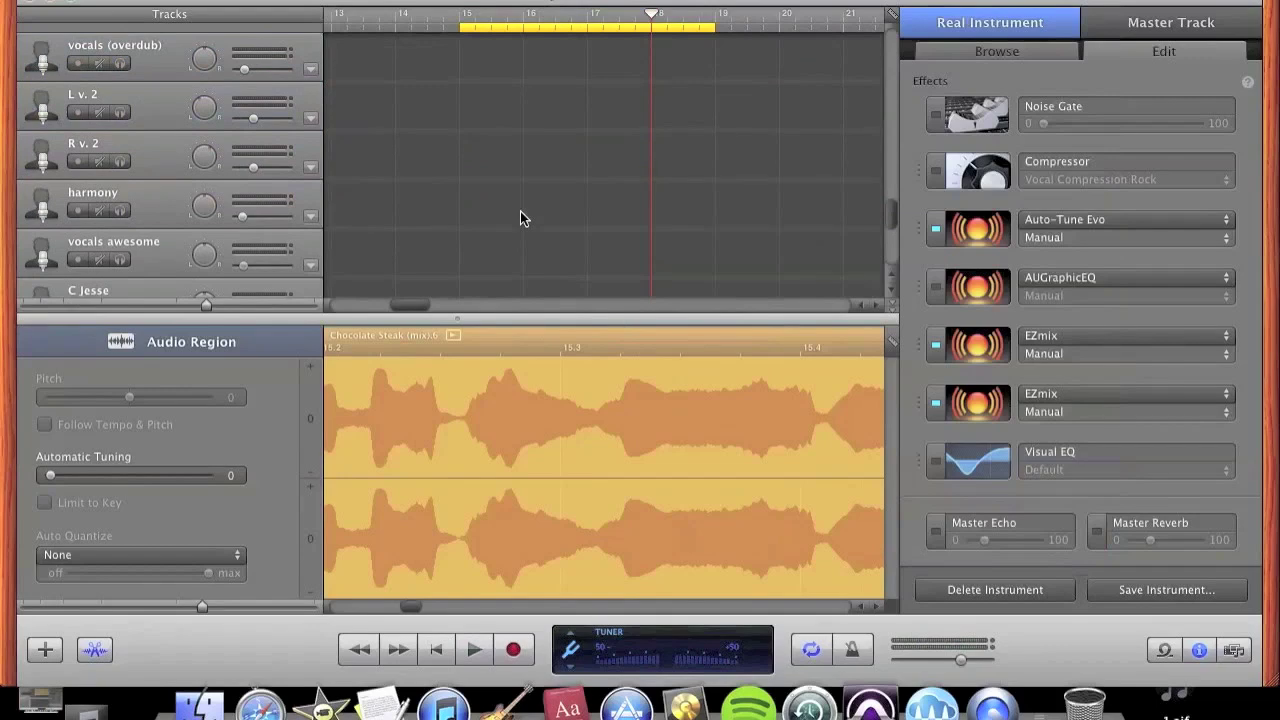
scroll(490, 185, "down", 1)
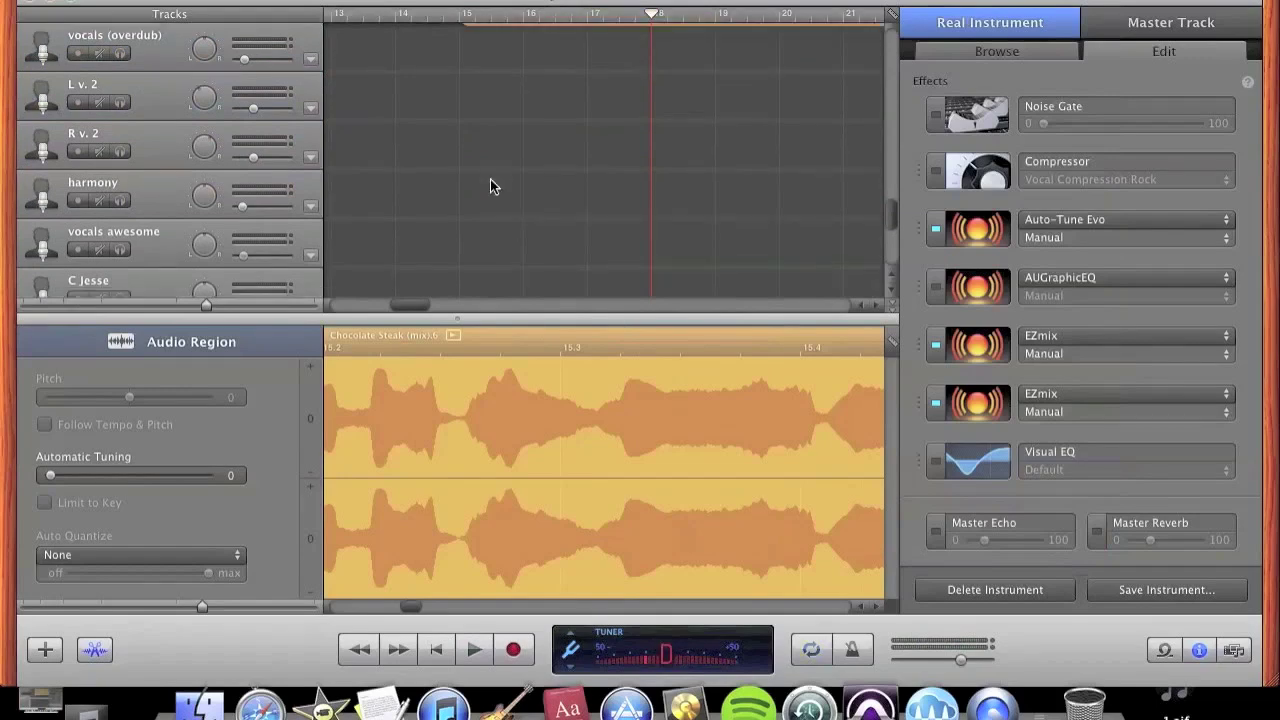
scroll(490, 179, "up", 3)
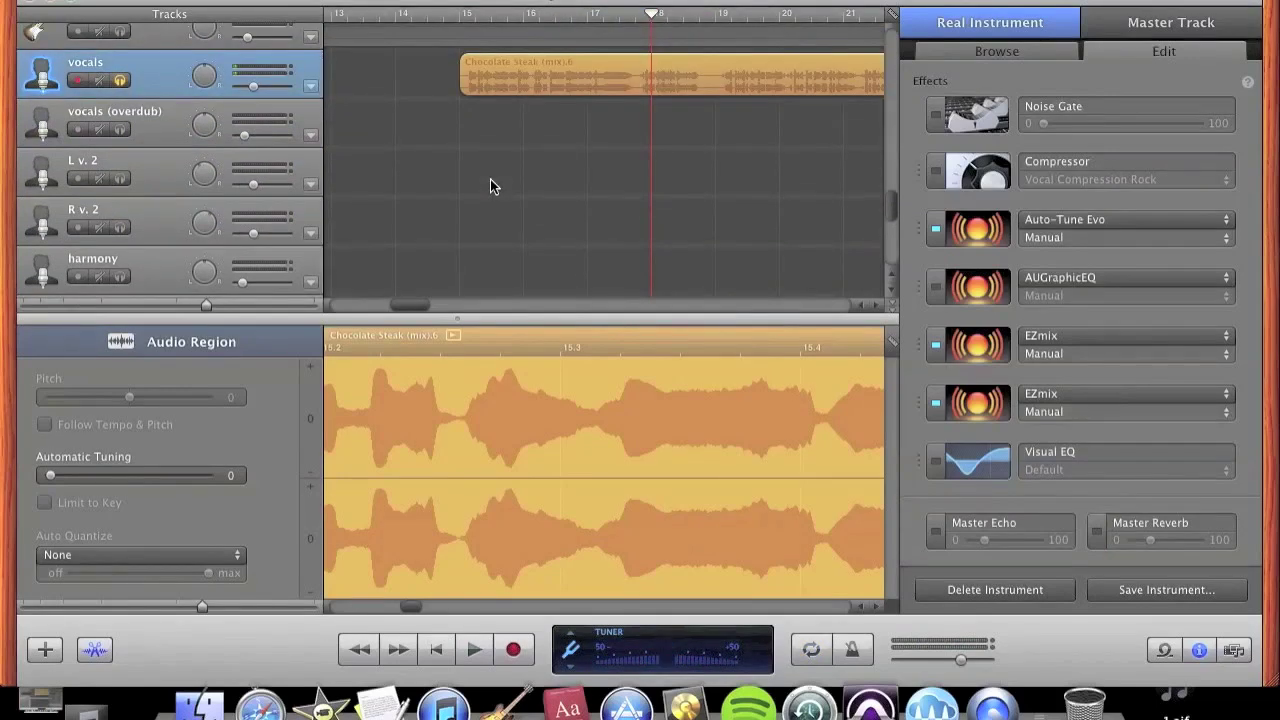
scroll(803, 131, "up", 5)
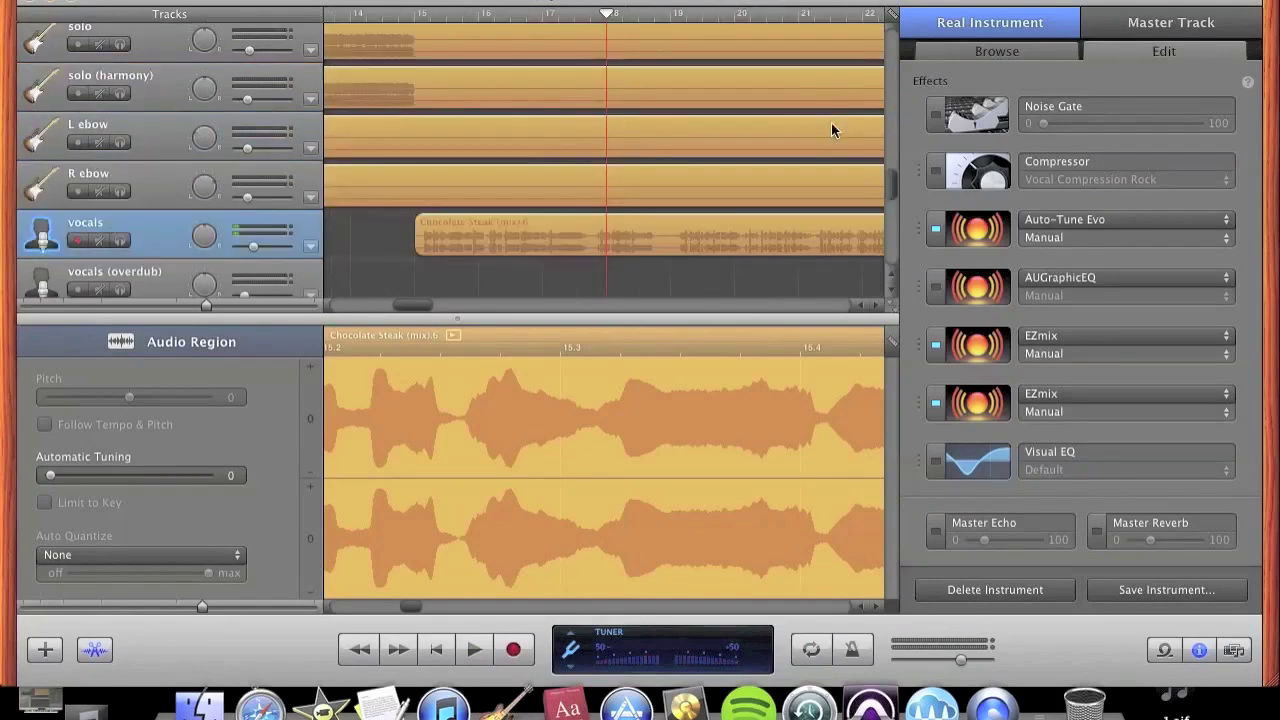
left_click(1152, 30)
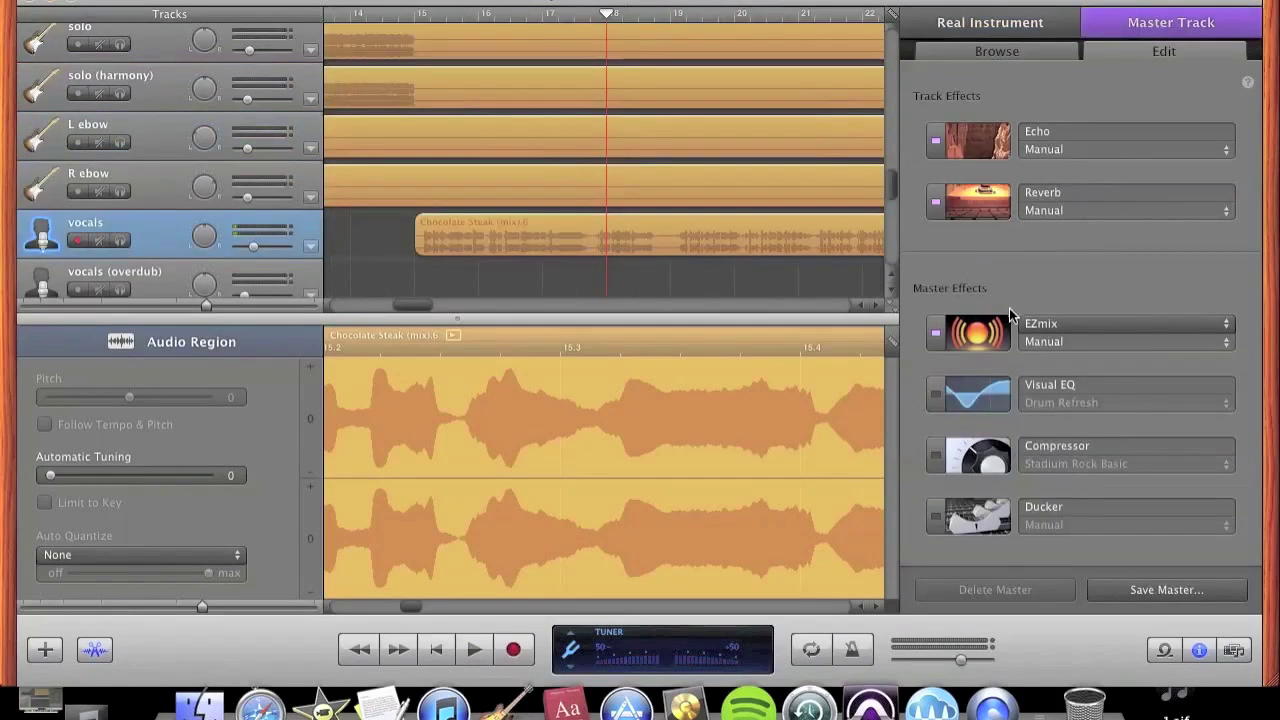
mouse_move(996, 332)
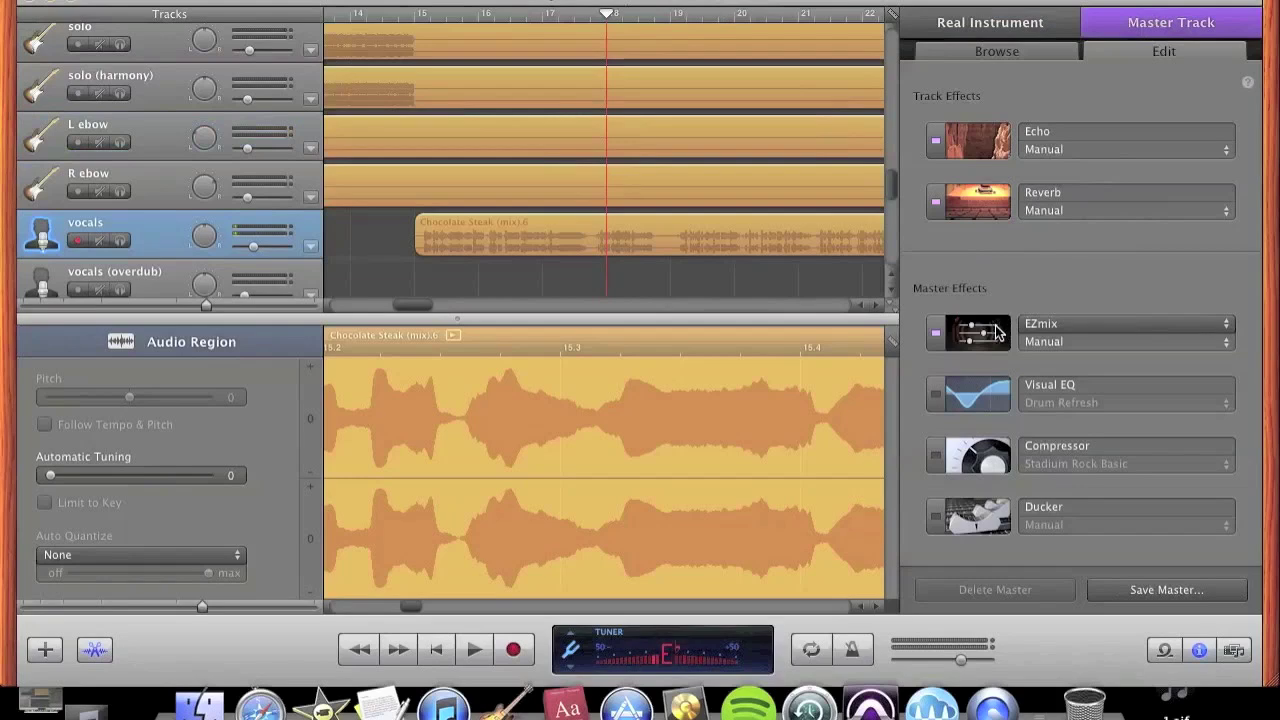
left_click(996, 332)
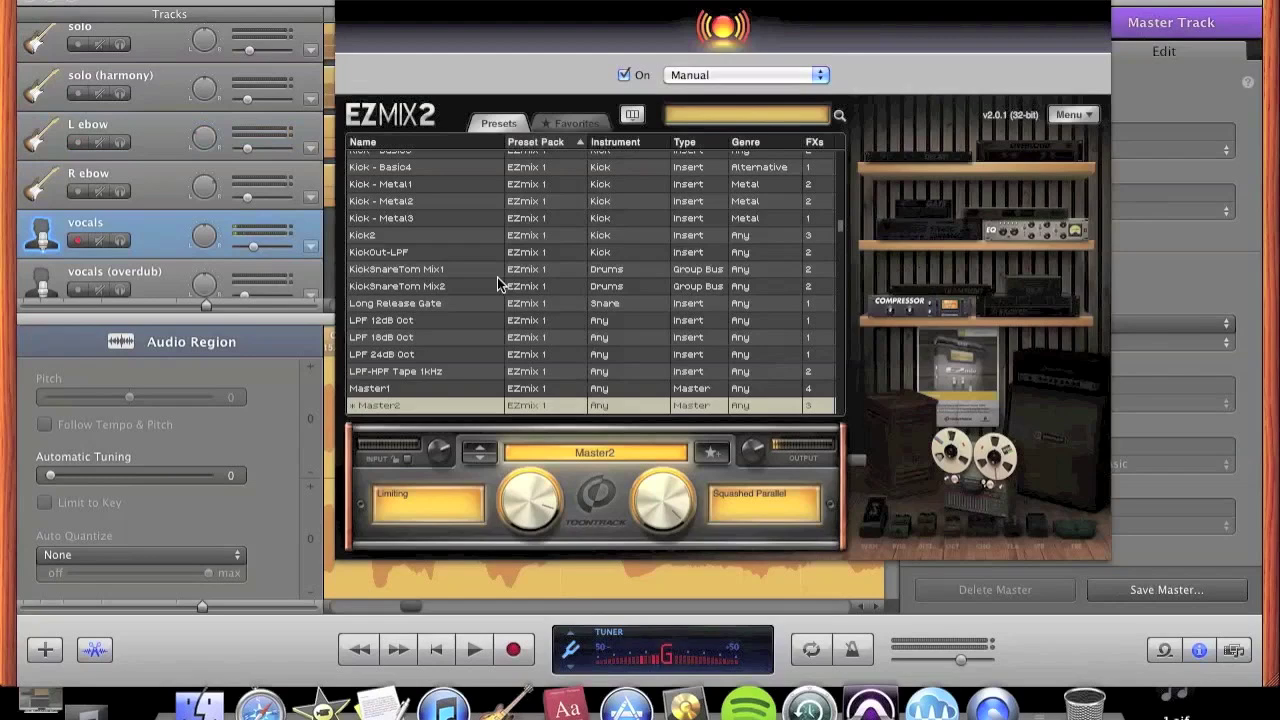
scroll(483, 281, "down", 2)
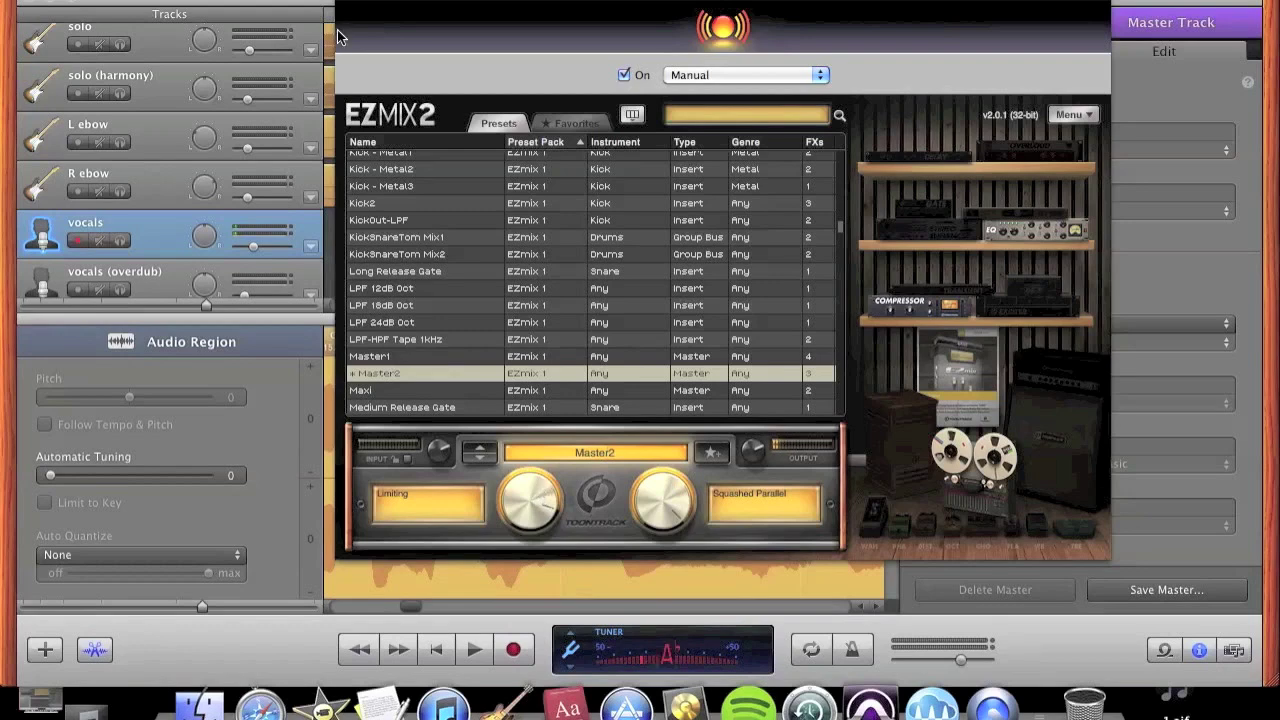
- Close the EZmix preset window and play the song with the master EZmix bypassed
left_click(349, 3)
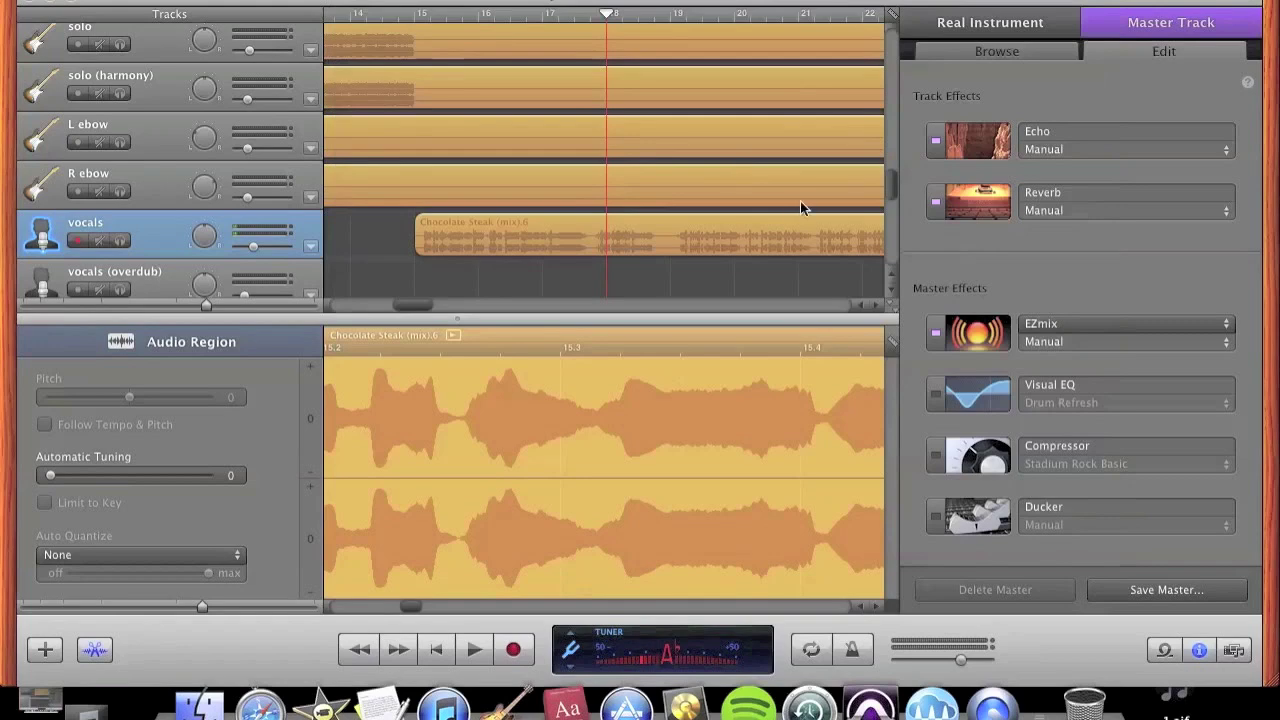
left_click(936, 333)
key("space")
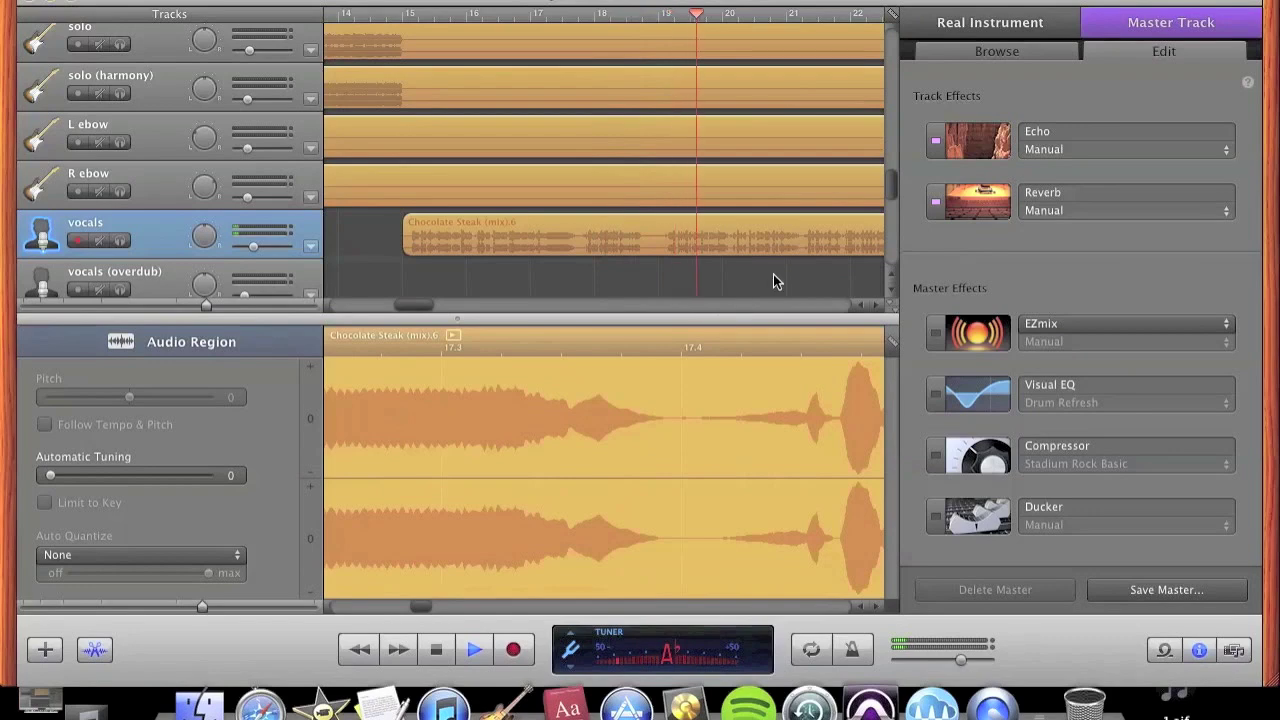
key("space")
- Re-enable the master EZmix, play again to compare, then select the vocals (overdub) track
left_click(936, 333)
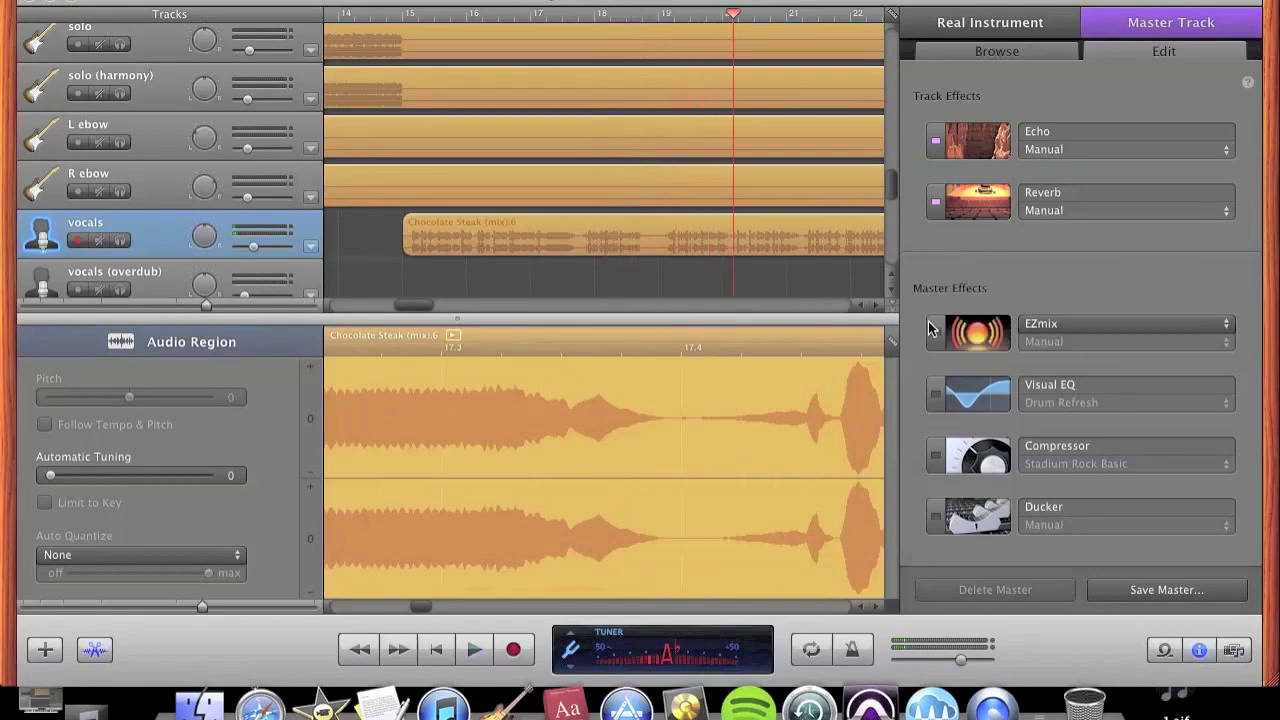
key("space")
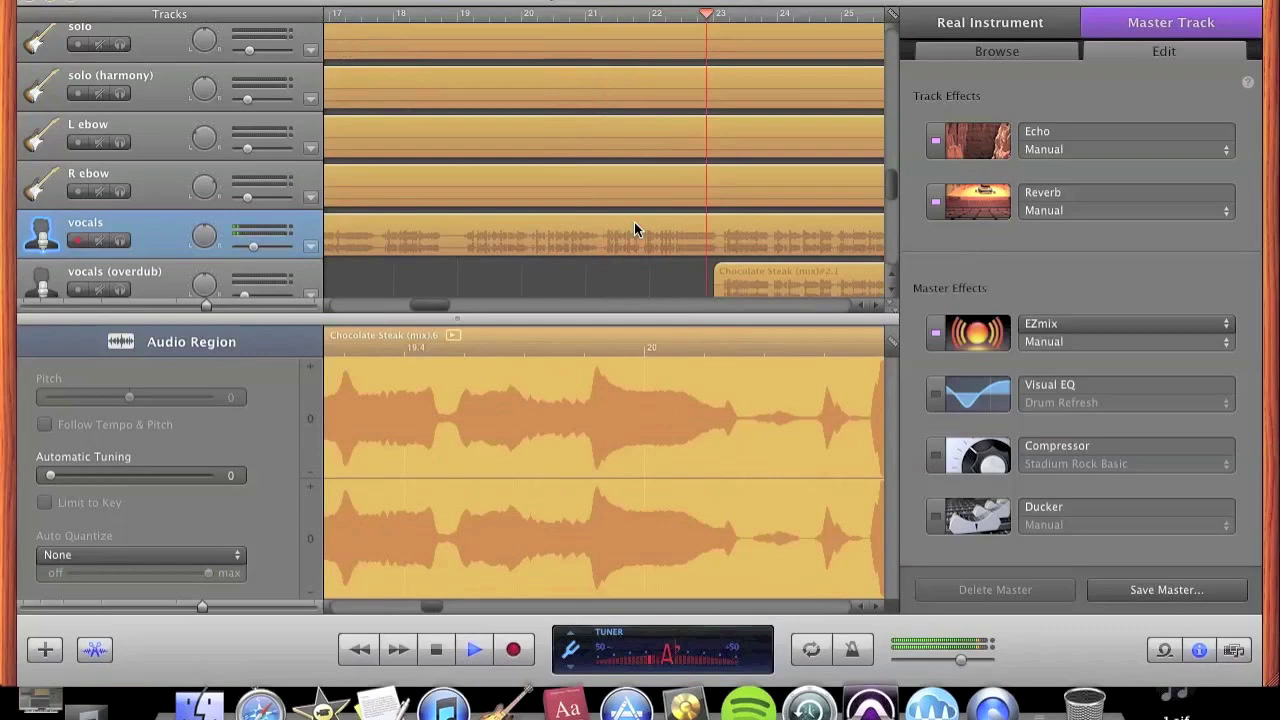
key("space")
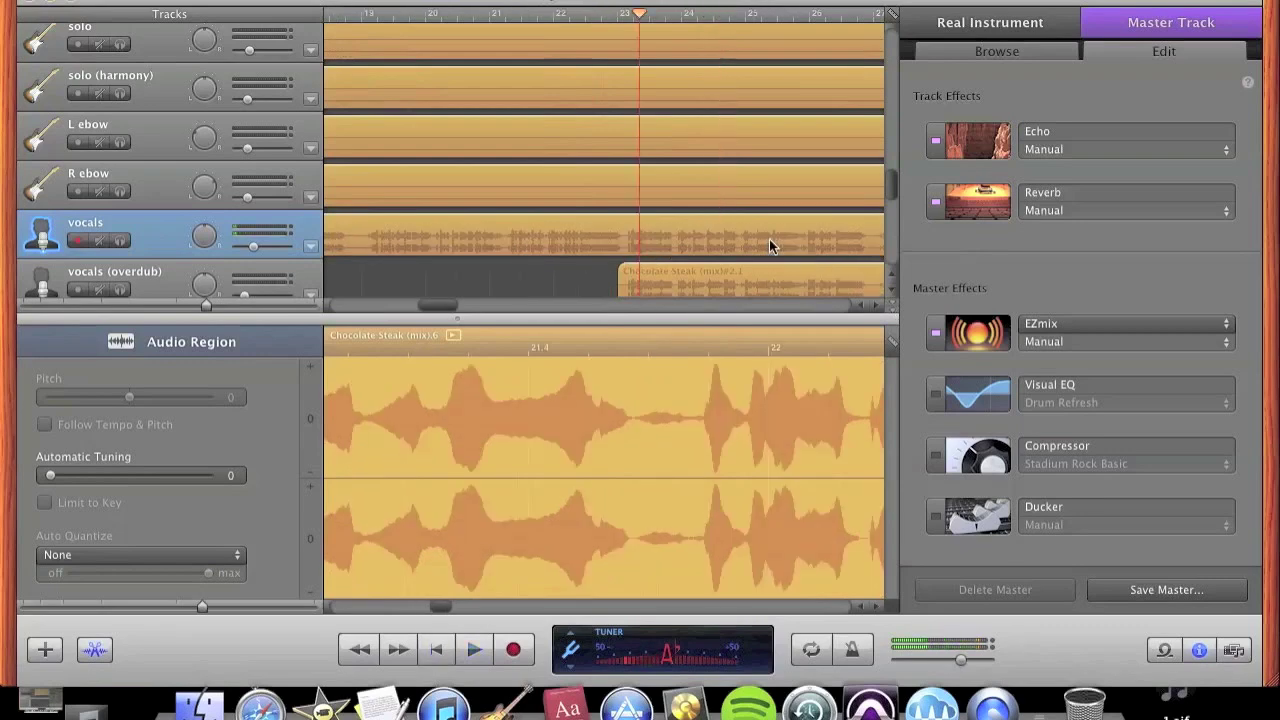
scroll(701, 209, "down", 3)
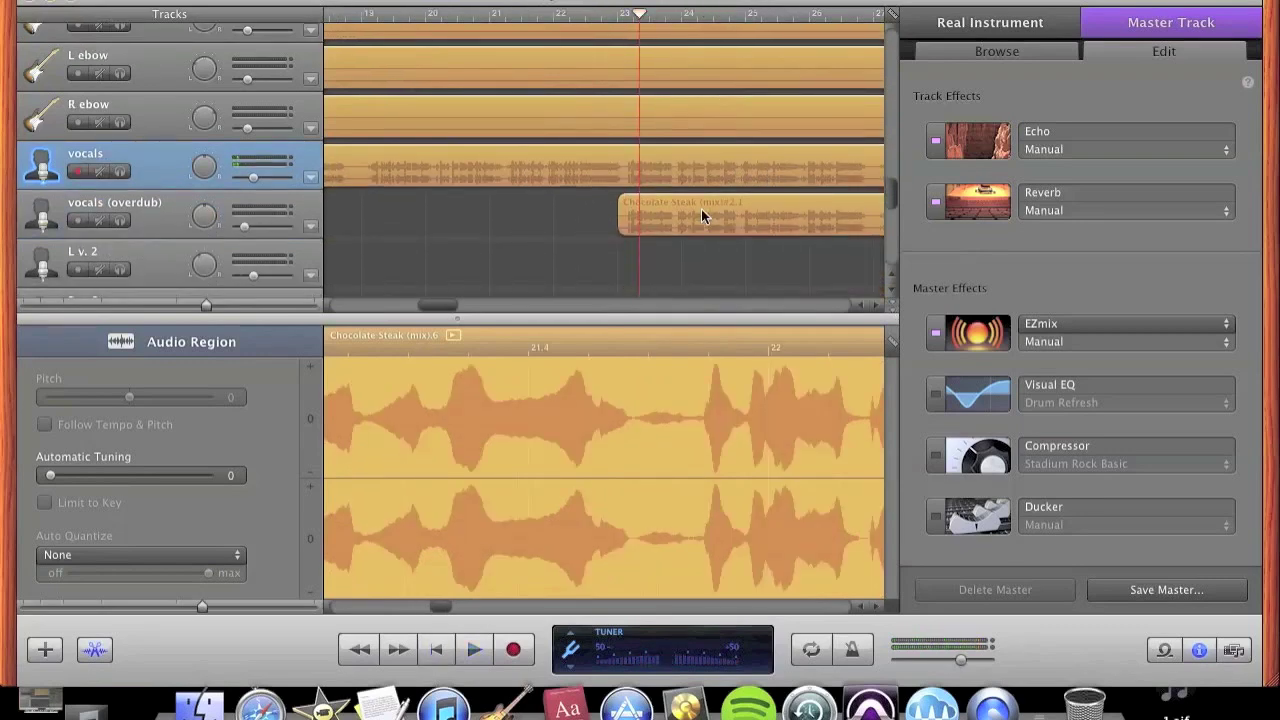
left_click(156, 197)
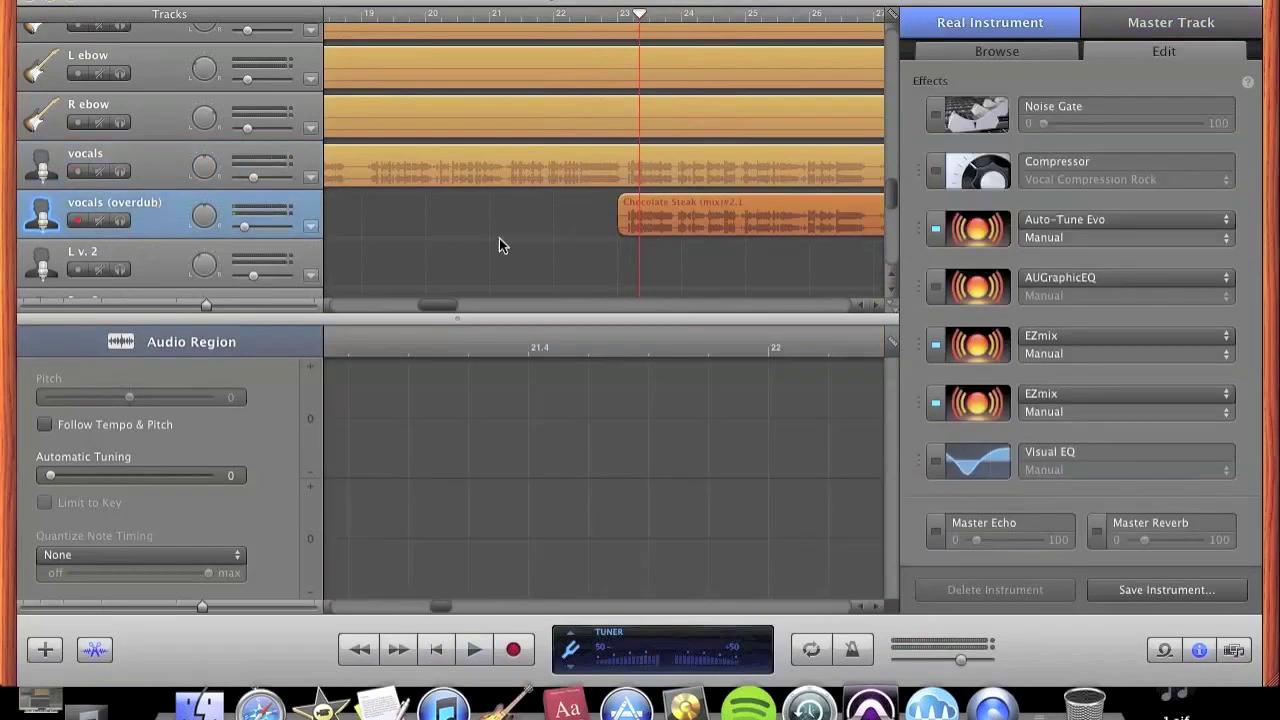
left_click(554, 14)
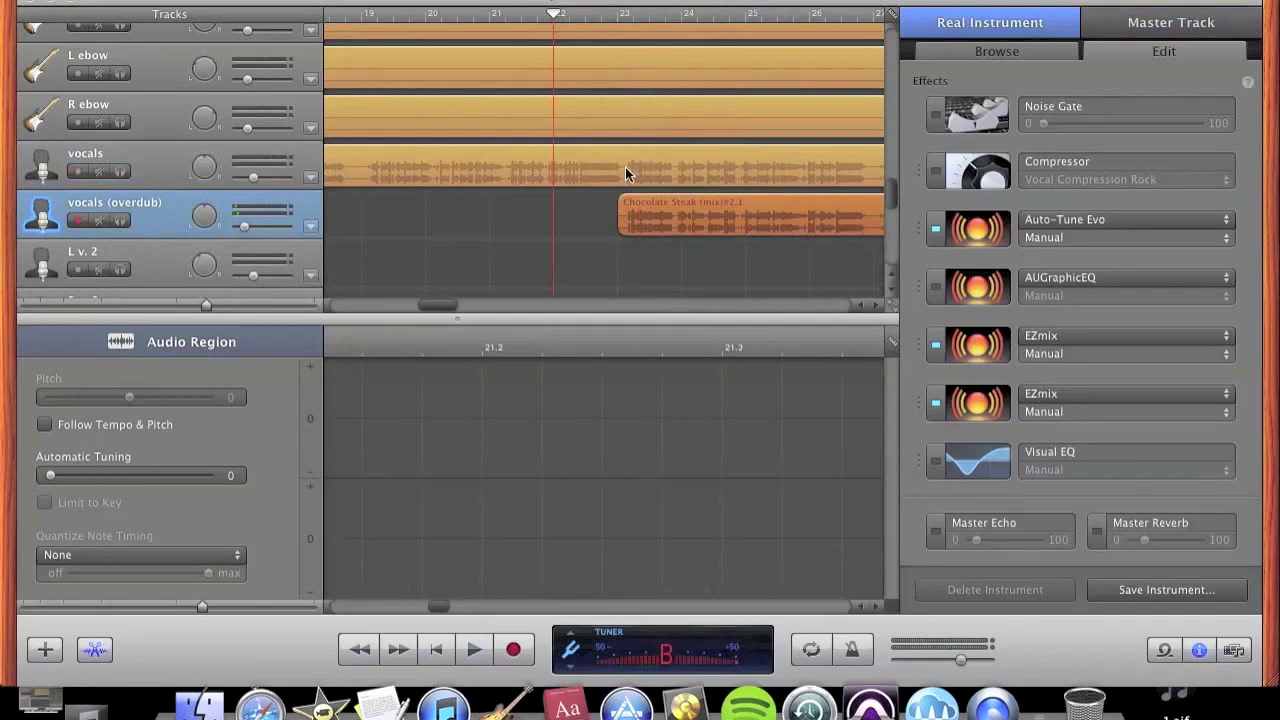
left_click(555, 224)
scroll(555, 229, "up", 2)
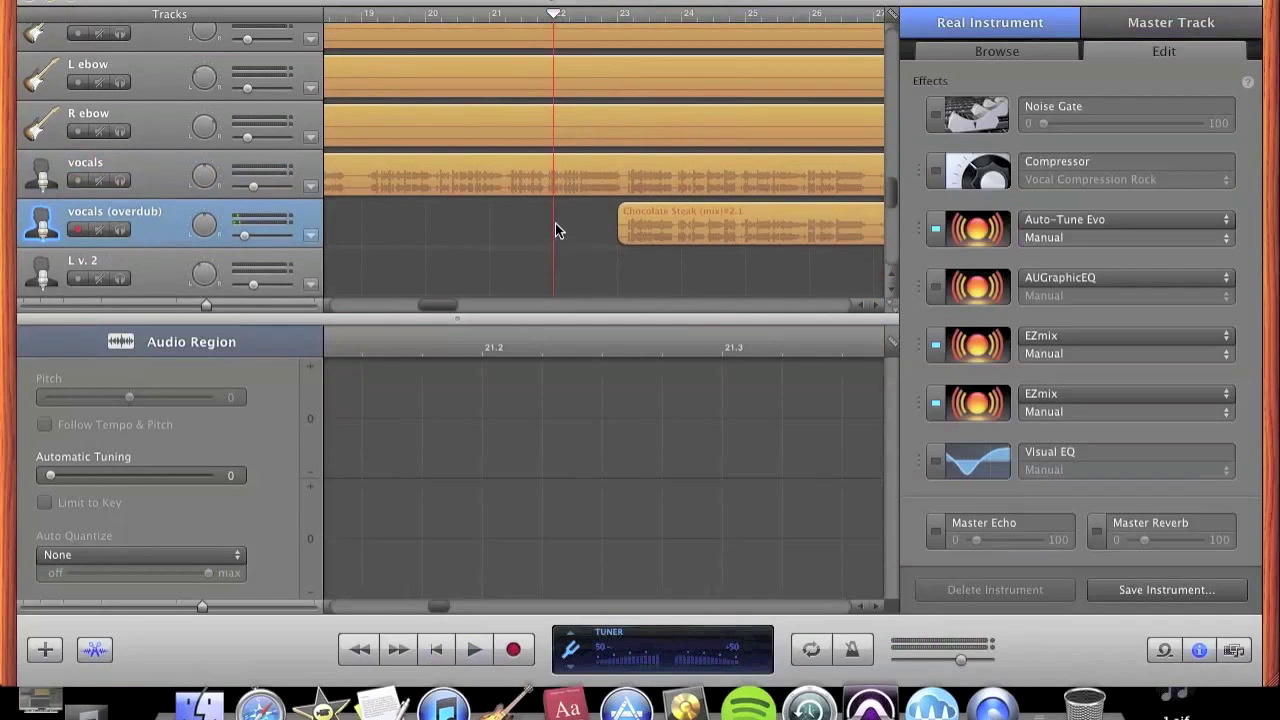
scroll(555, 229, "left", 5)
scroll(555, 229, "left", 8)
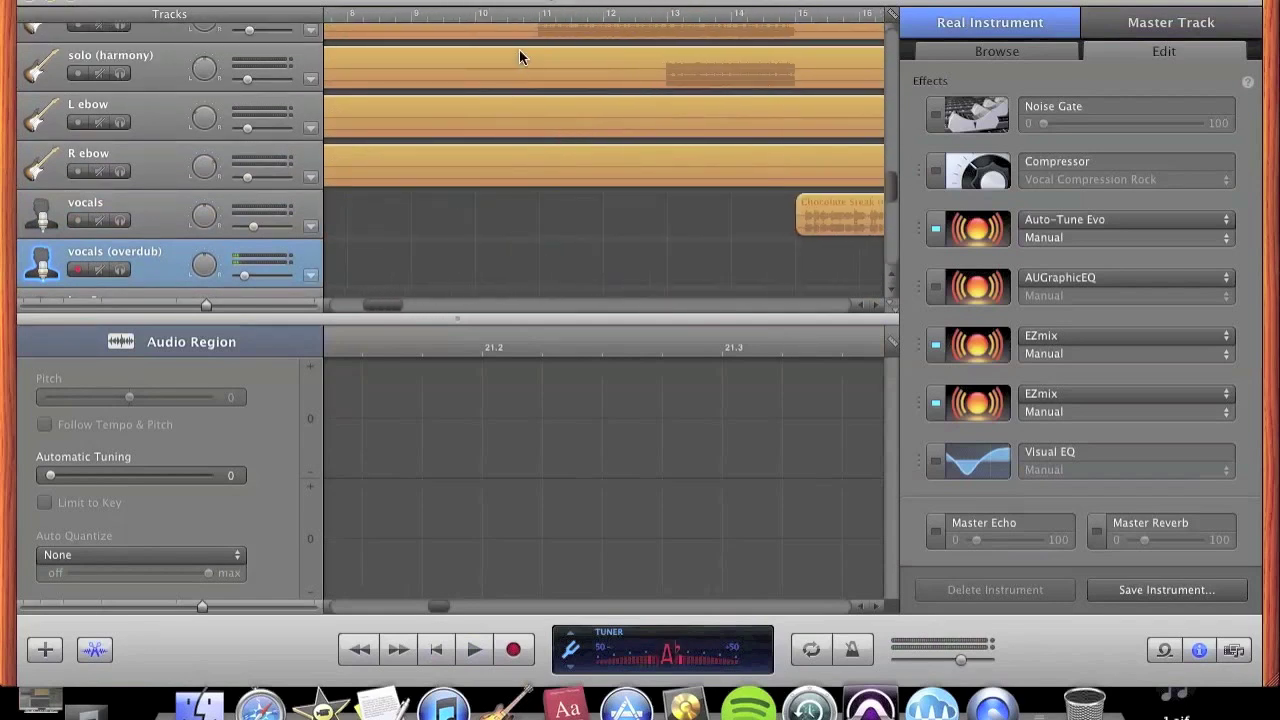
left_click(535, 13)
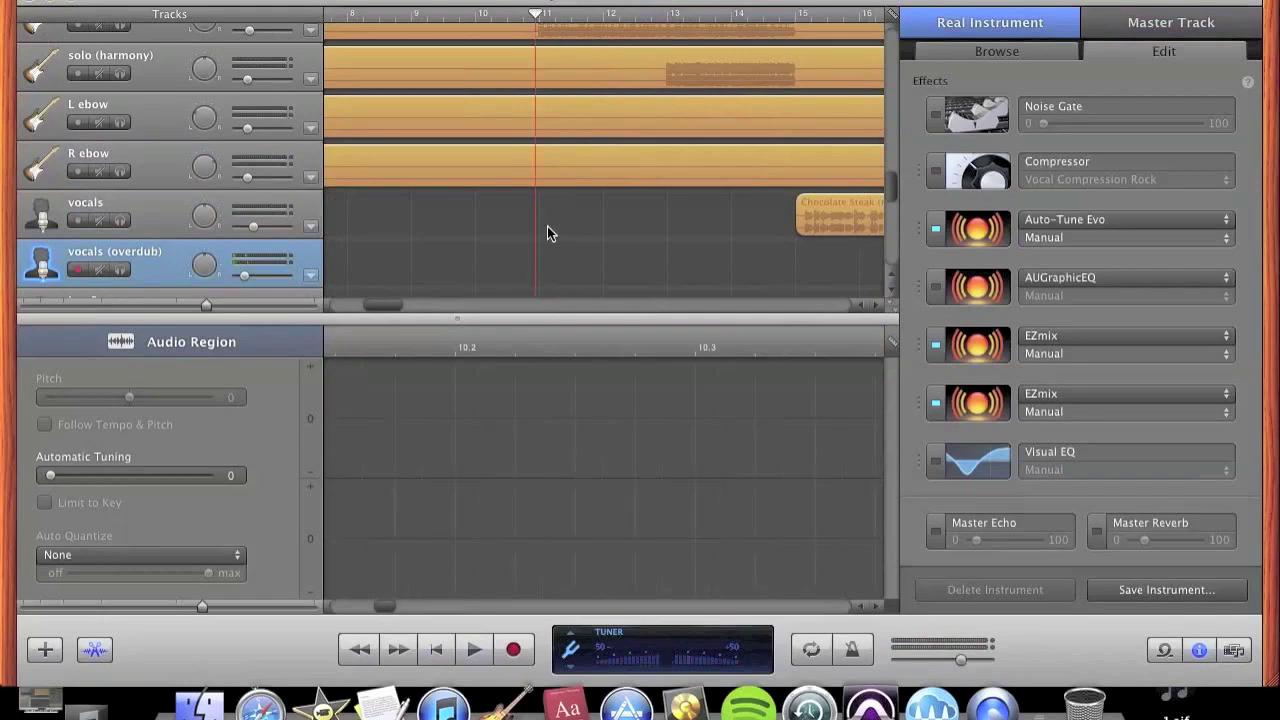
scroll(547, 233, "up", 5)
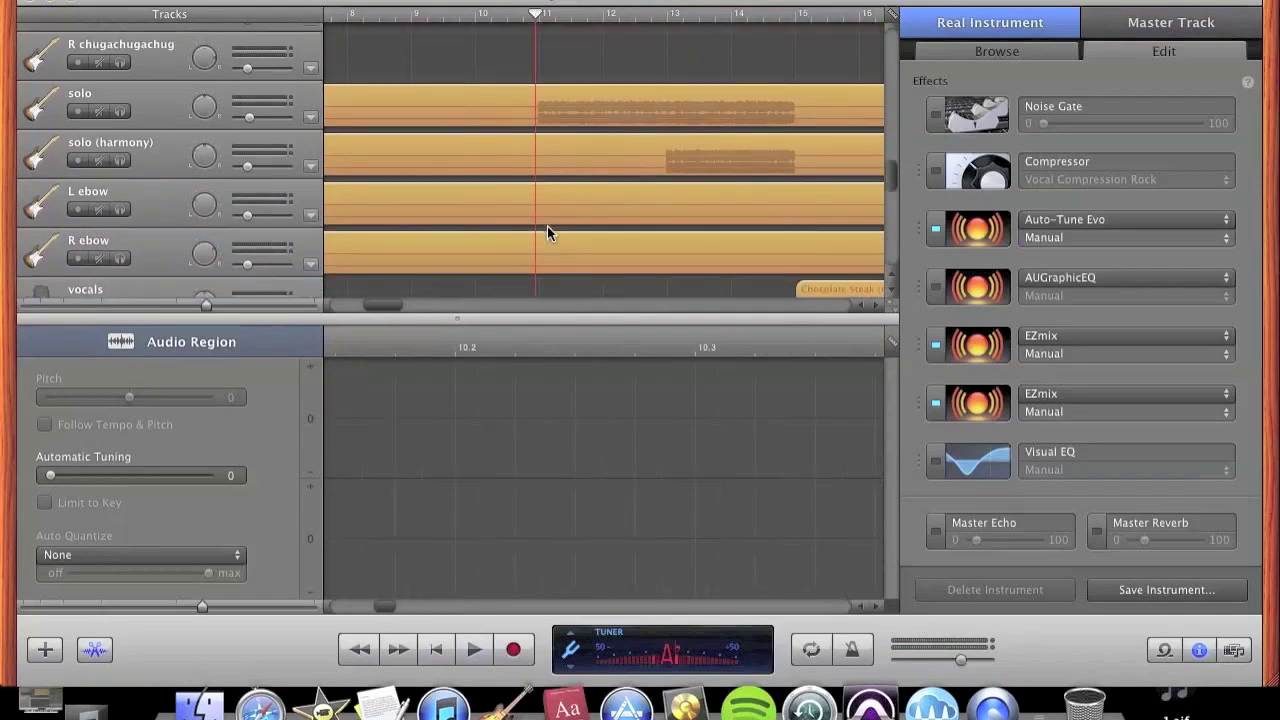
scroll(547, 230, "up", 4)
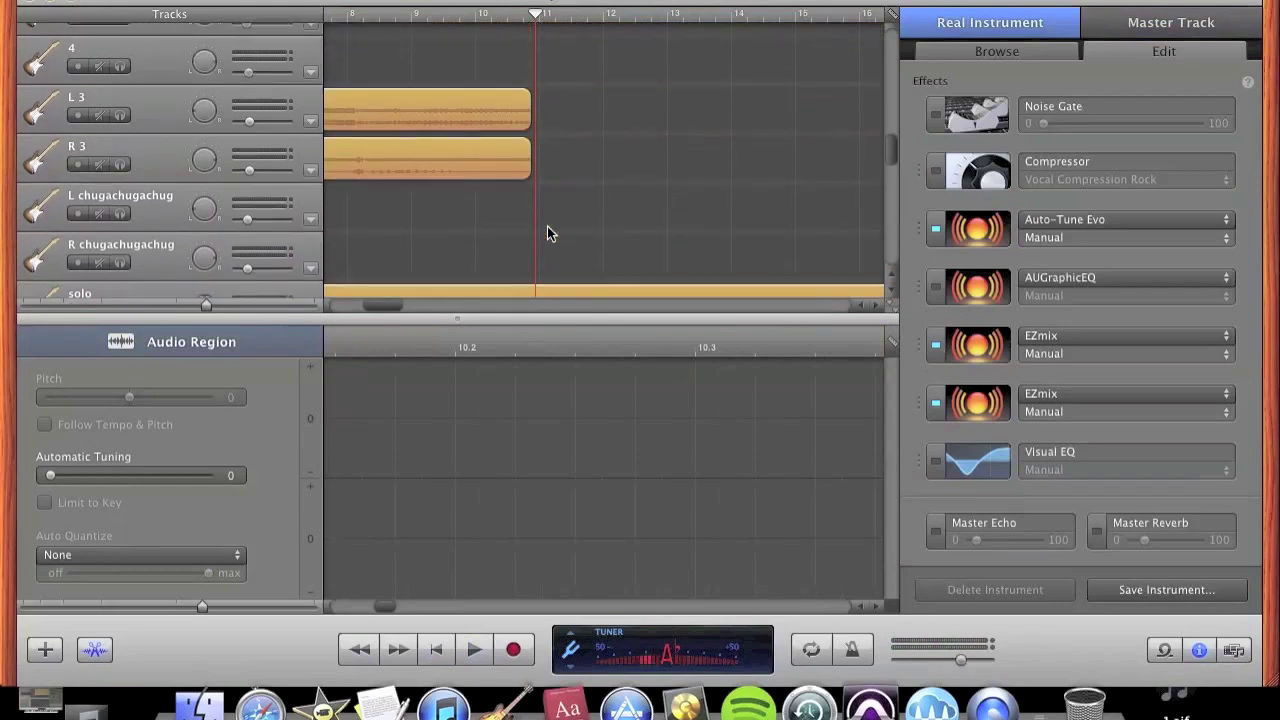
scroll(547, 229, "up", 8)
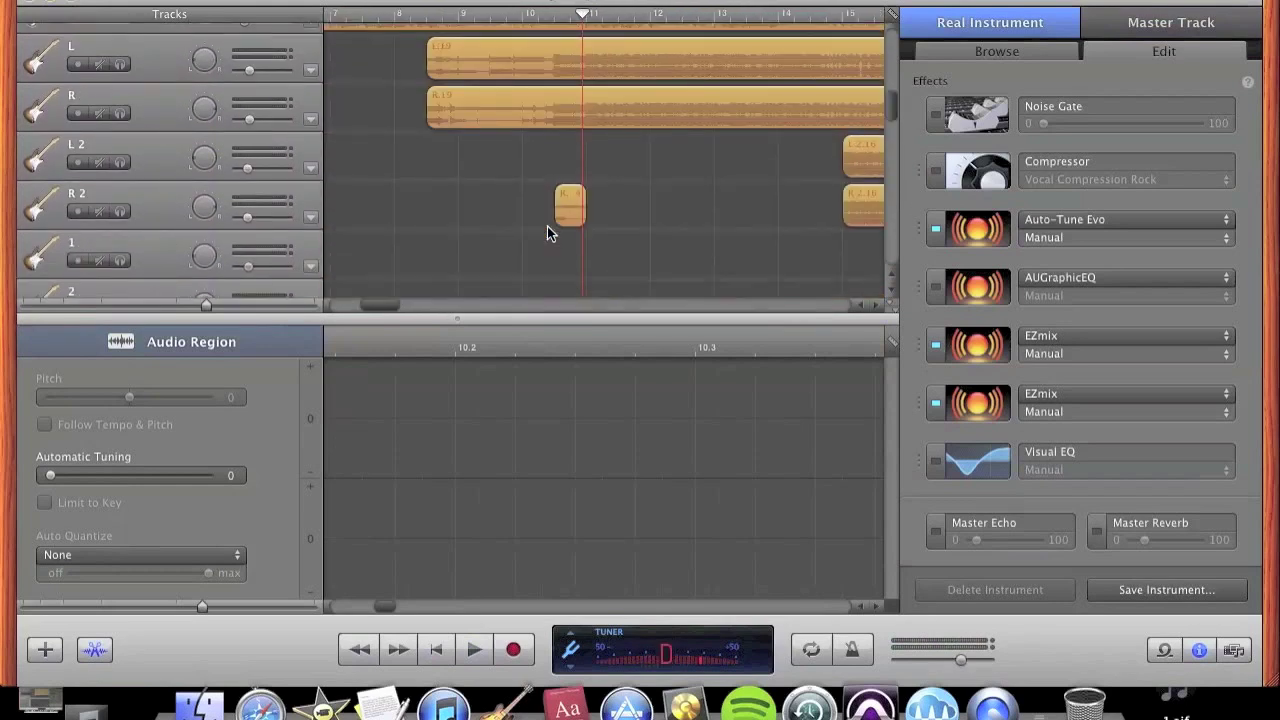
scroll(547, 233, "right", 5)
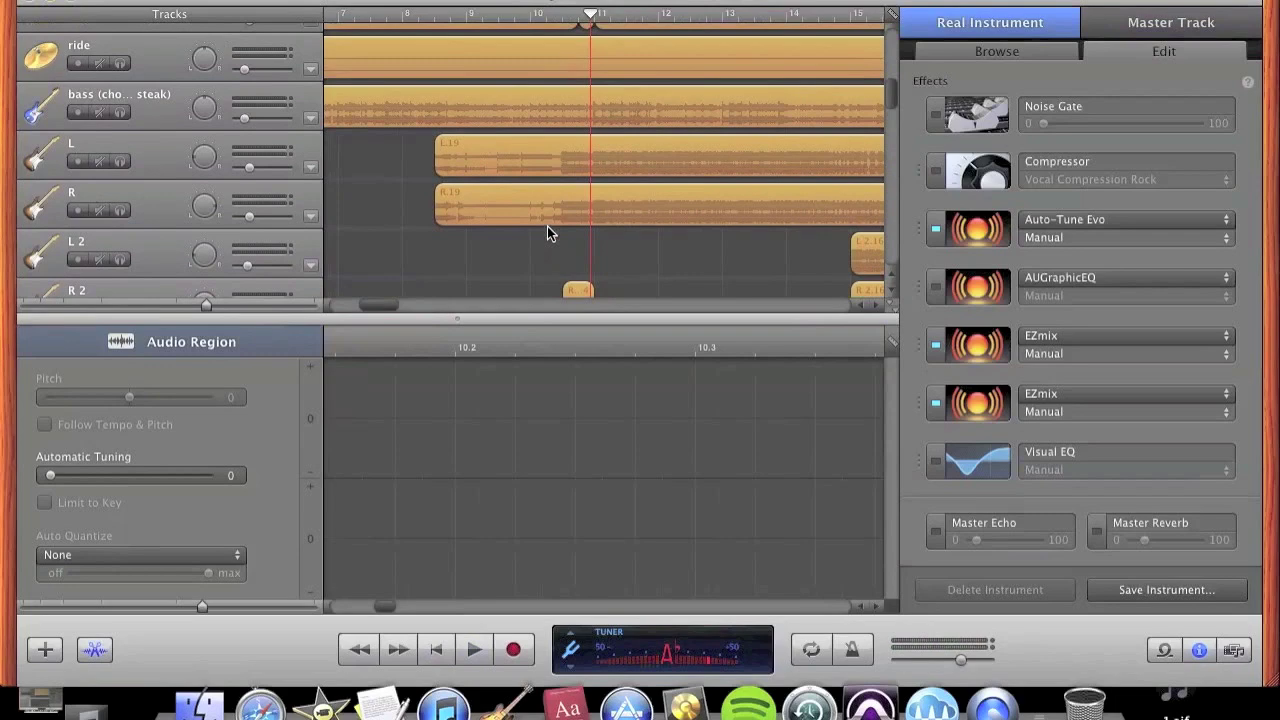
scroll(530, 233, "down", 1)
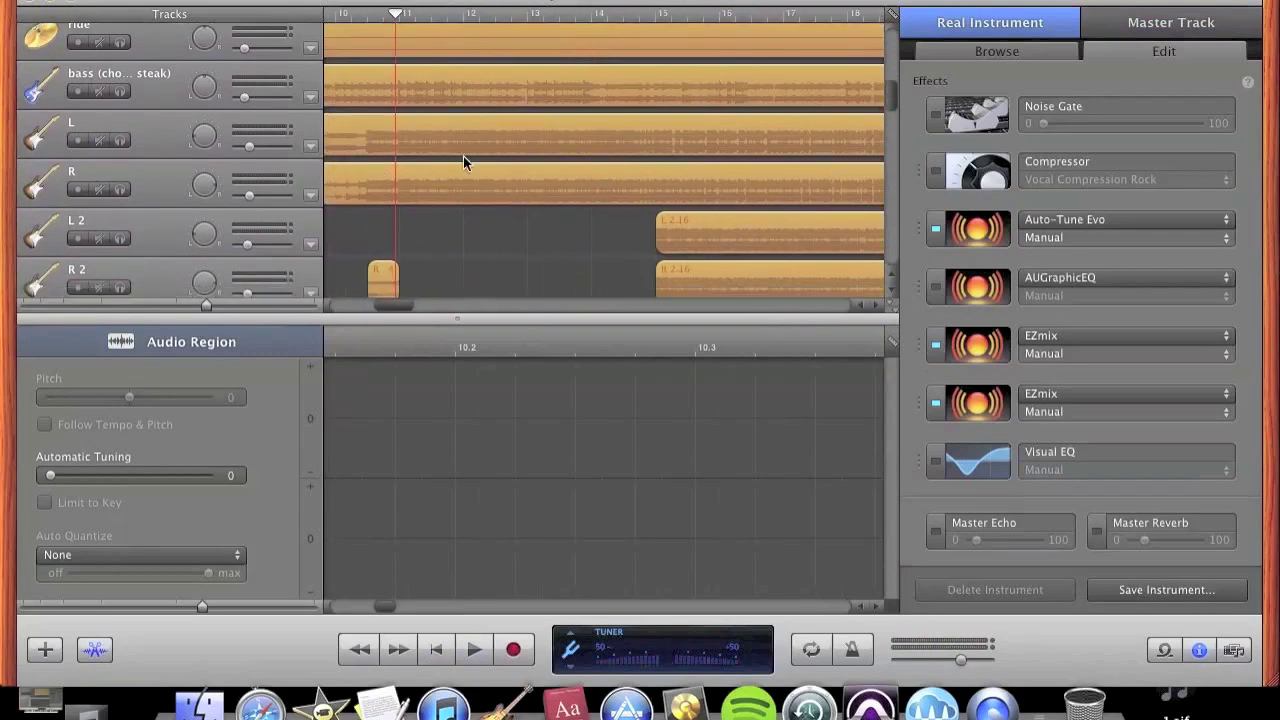
scroll(470, 155, "left", 3)
left_click(340, 15)
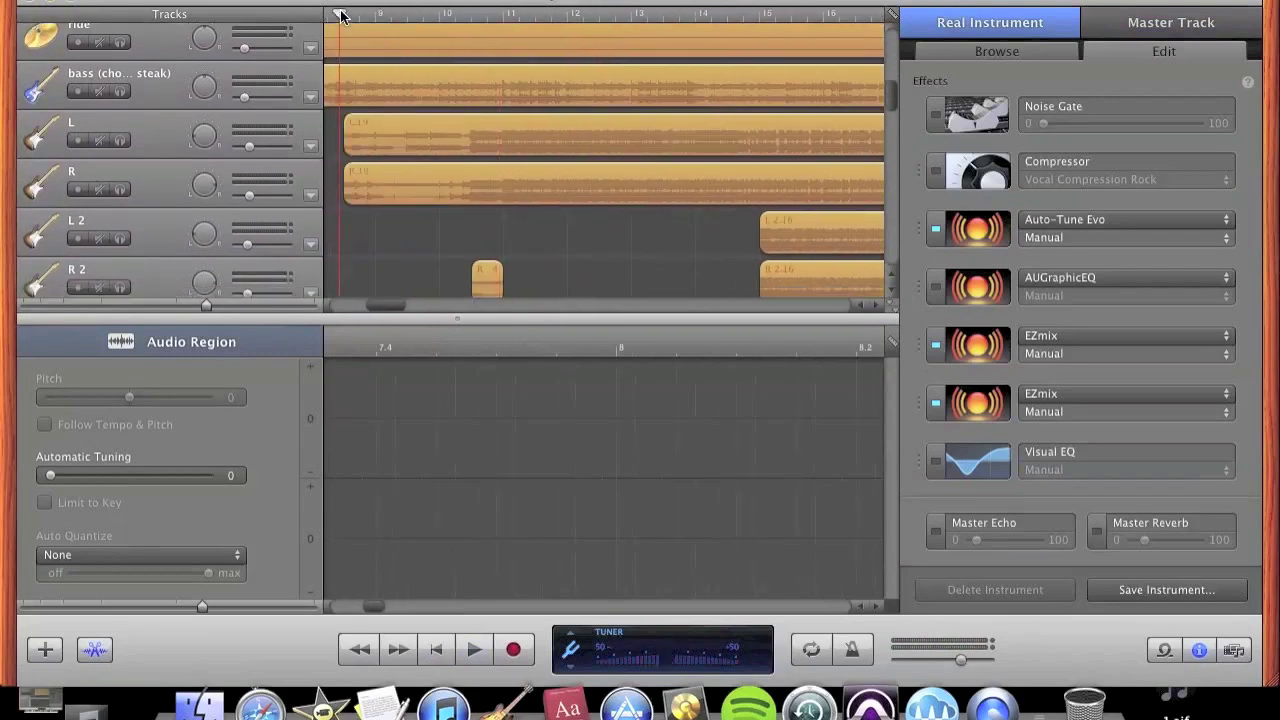
key("space")
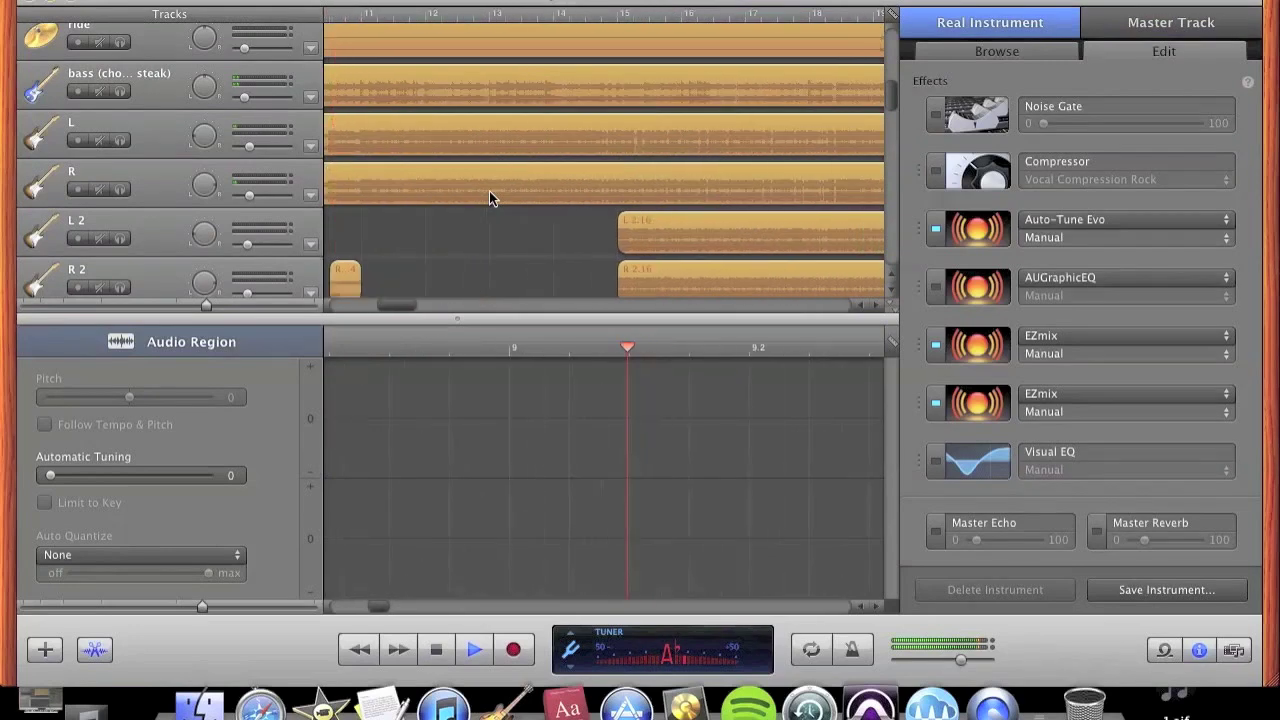
scroll(489, 197, "down", 3)
key("space")
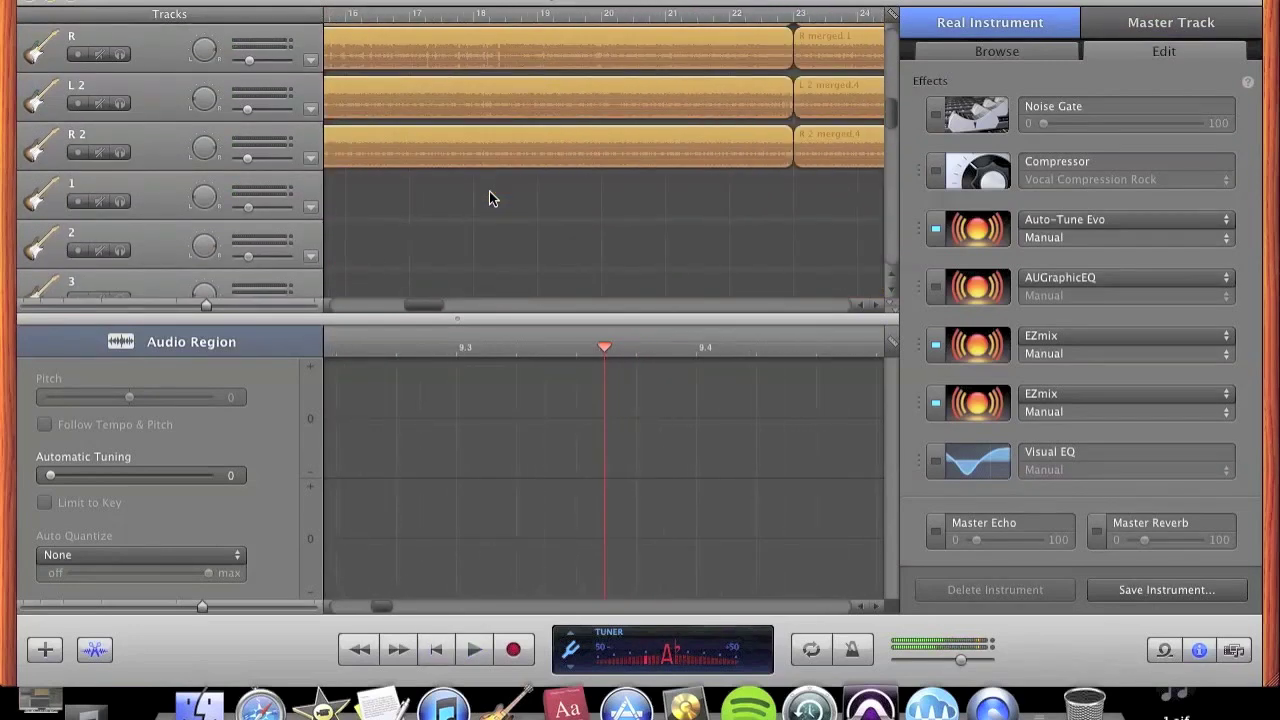
scroll(489, 197, "right", 10)
scroll(489, 197, "up", 1)
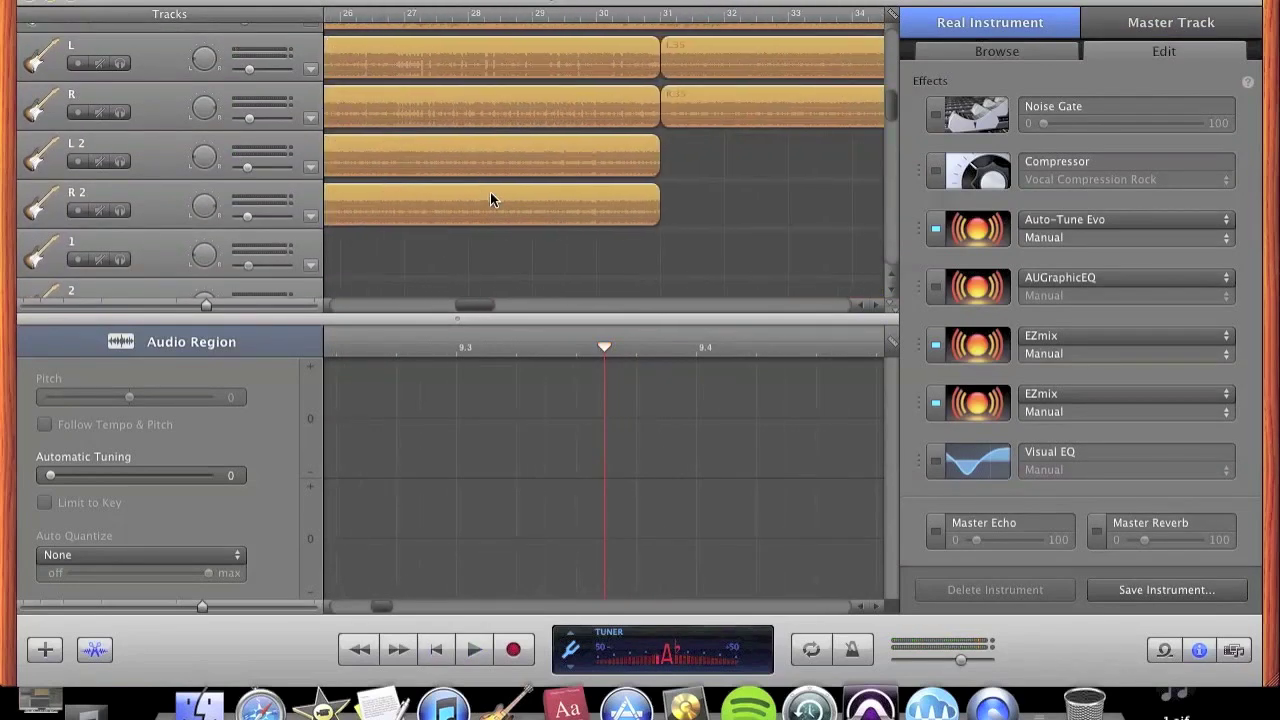
left_click(656, 13)
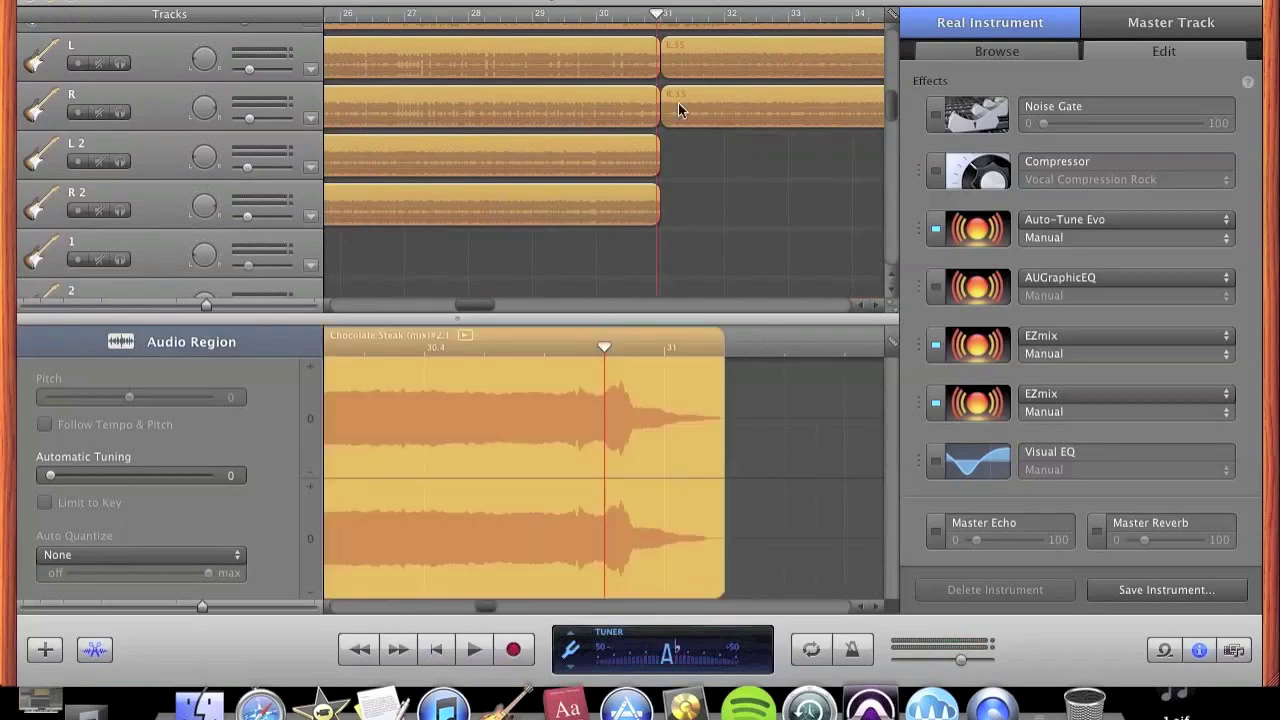
key("space")
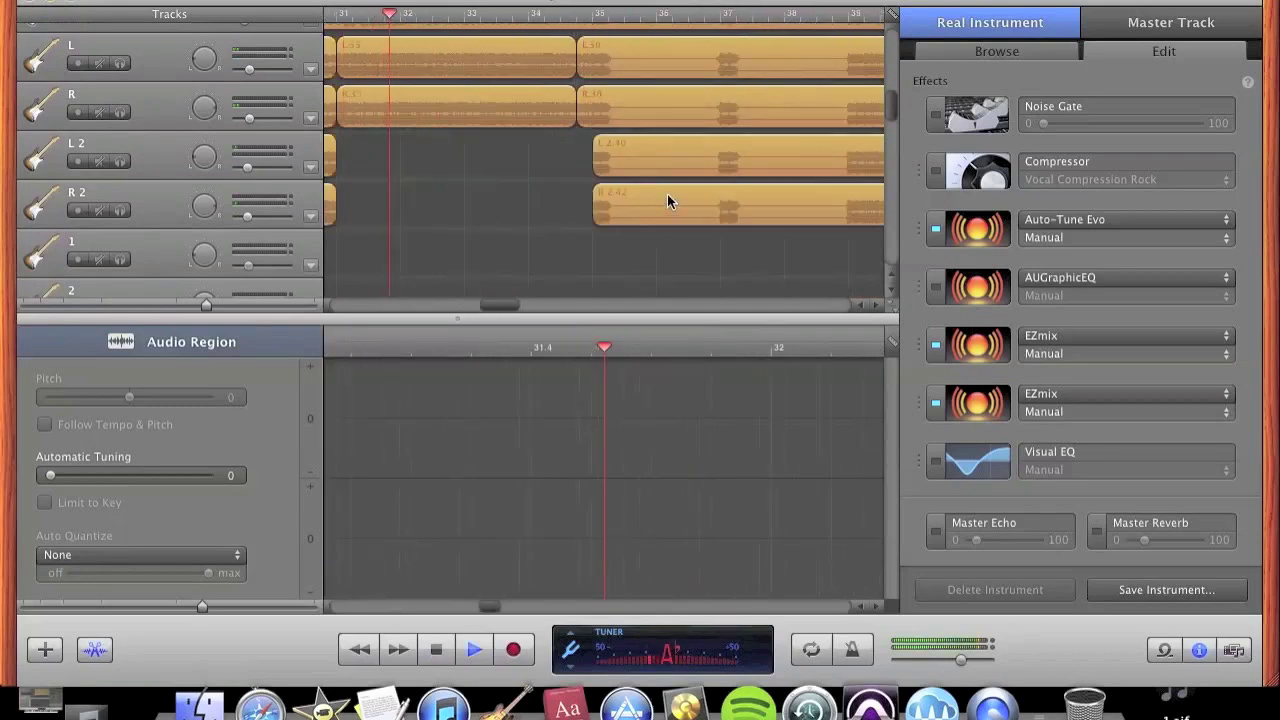
scroll(667, 194, "right", 4)
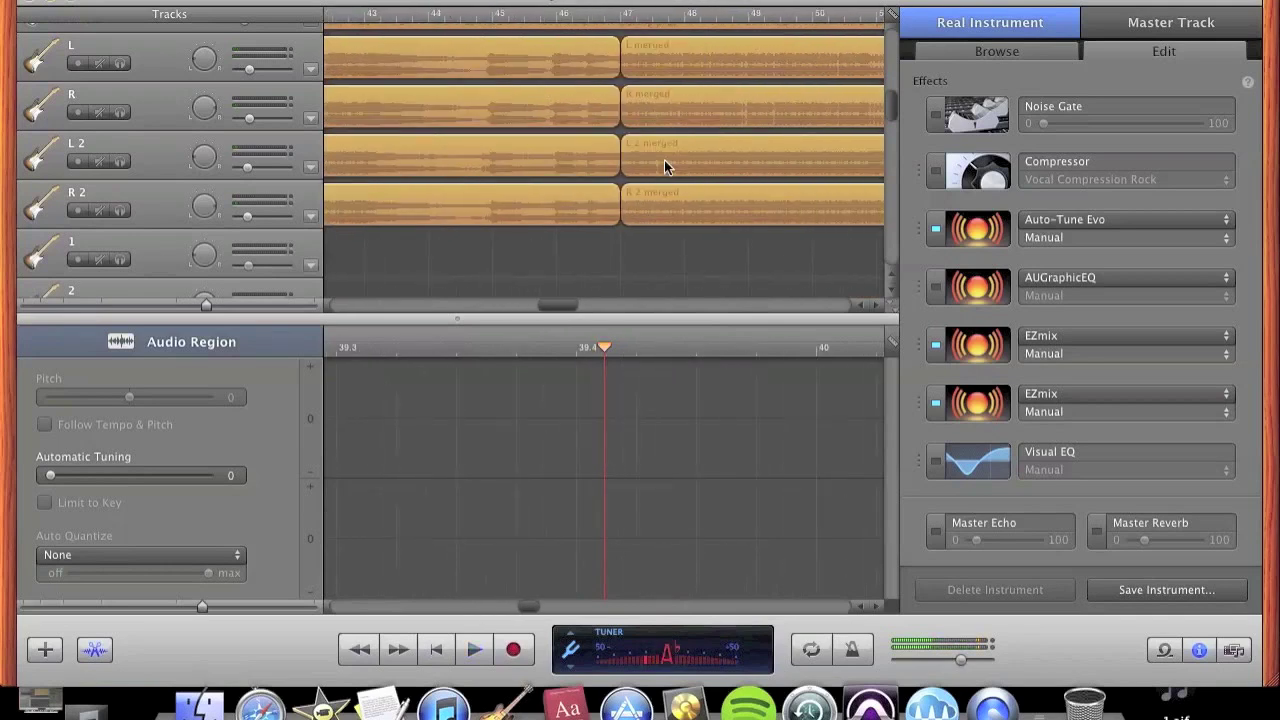
key("space")
scroll(683, 186, "down", 1)
scroll(683, 186, "right", 3)
scroll(683, 186, "down", 3)
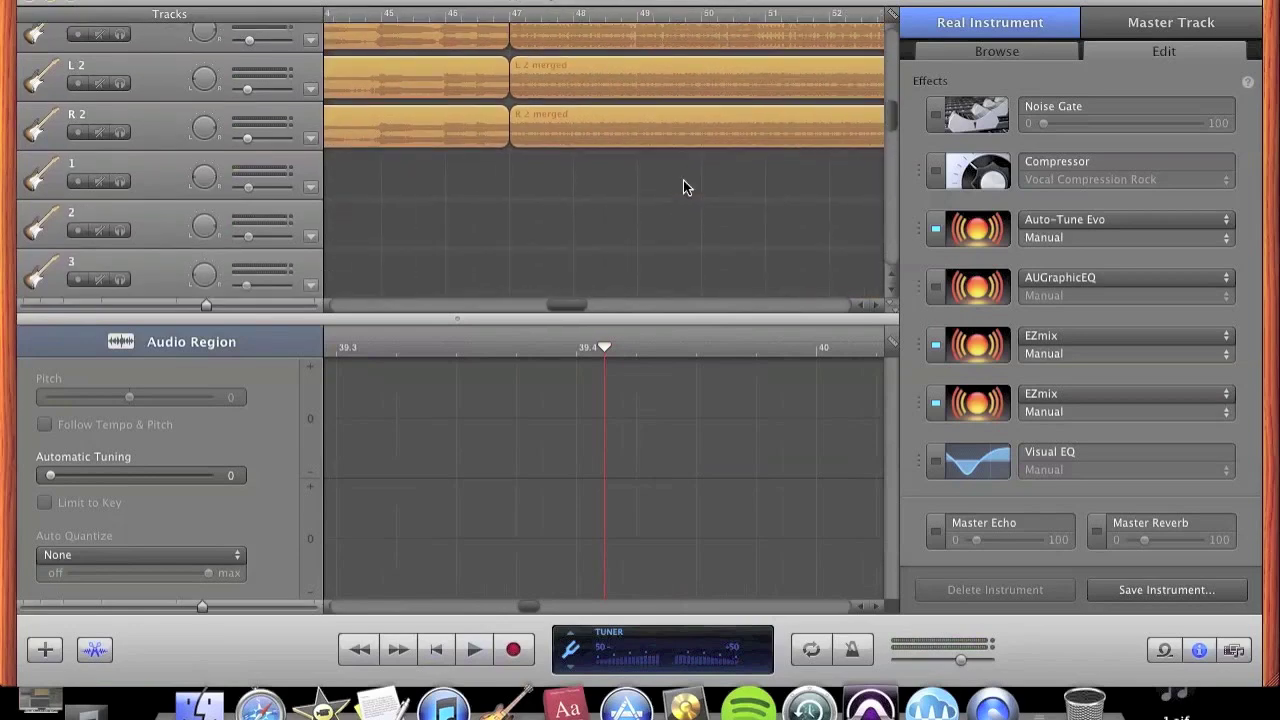
scroll(683, 182, "right", 1)
scroll(683, 182, "down", 5)
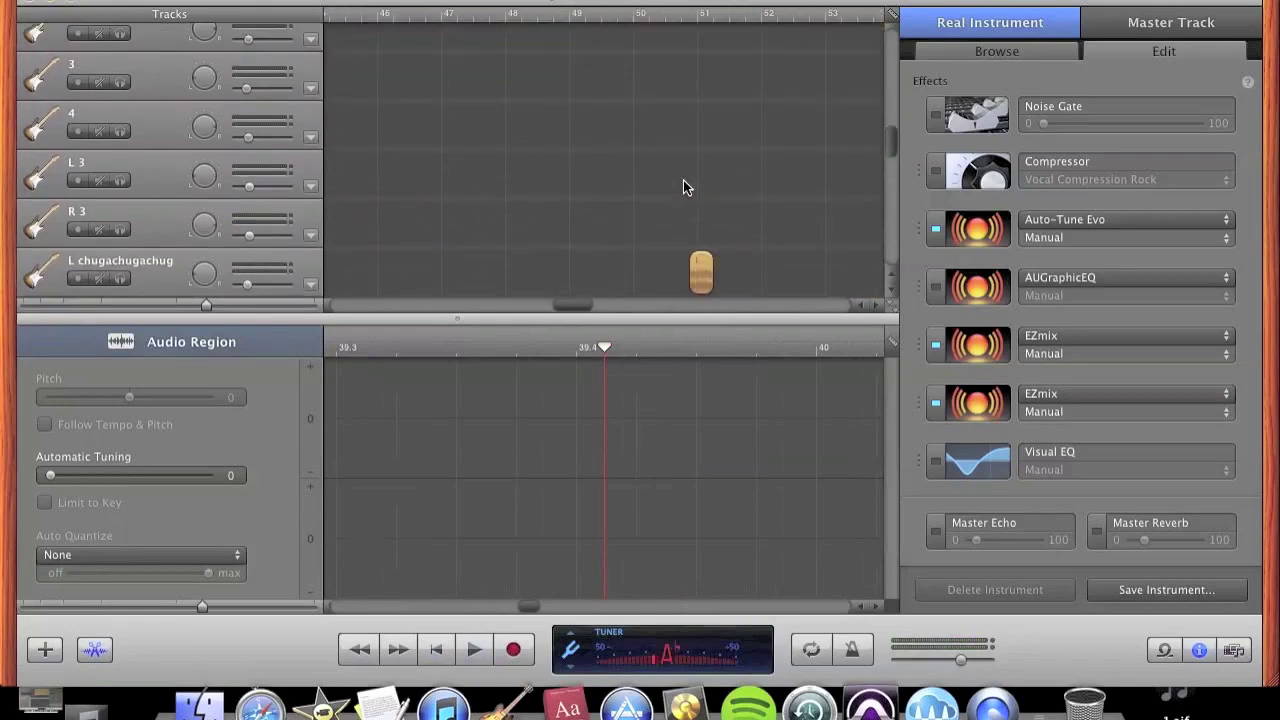
scroll(683, 184, "down", 3)
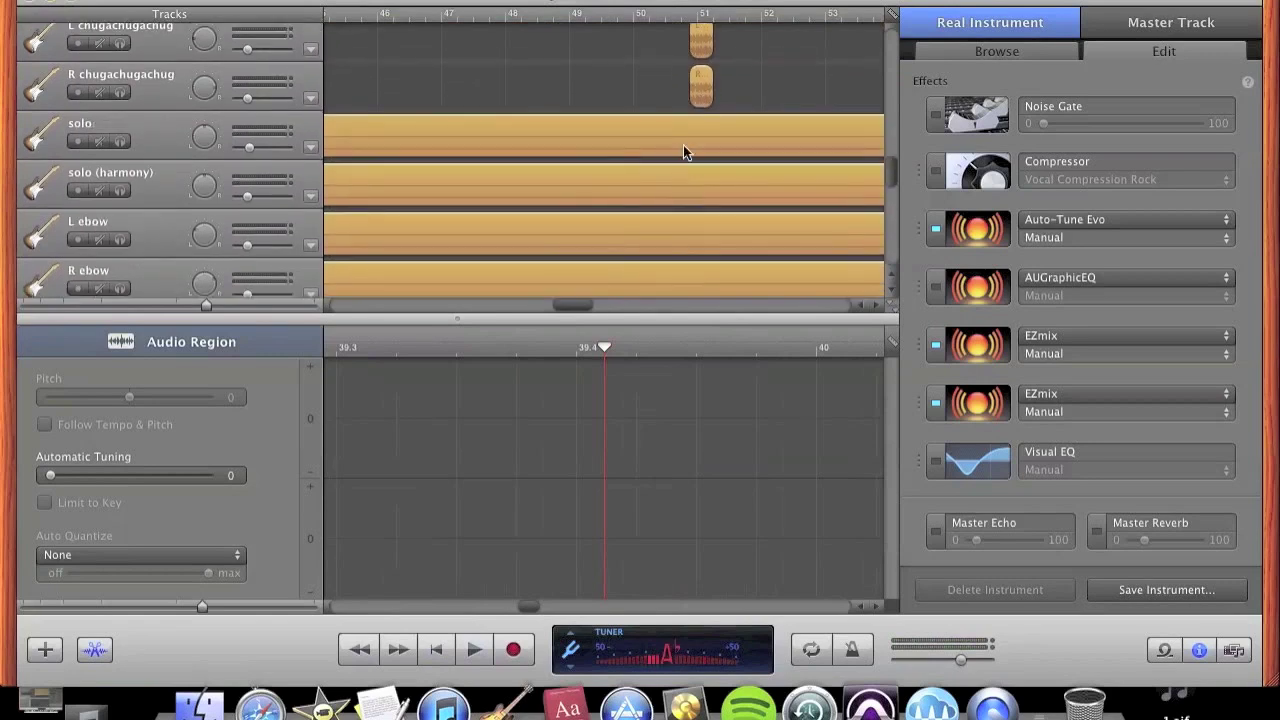
left_click(689, 14)
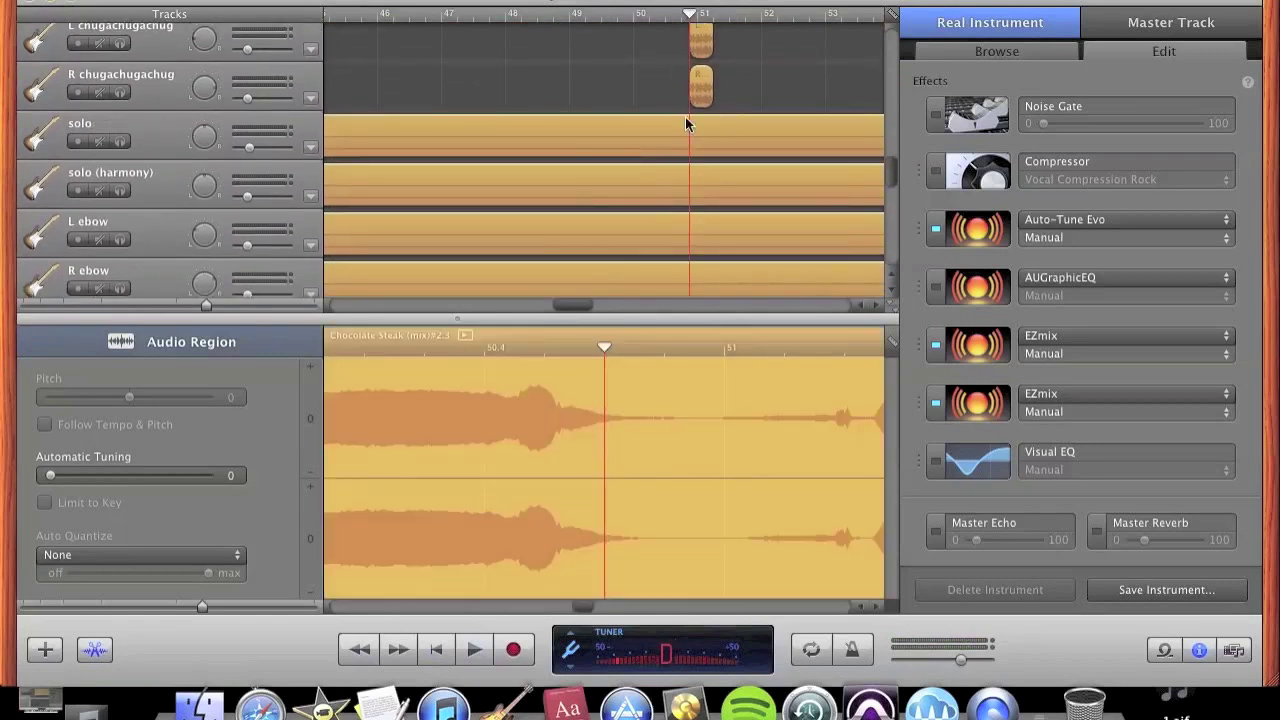
scroll(685, 120, "down", 4)
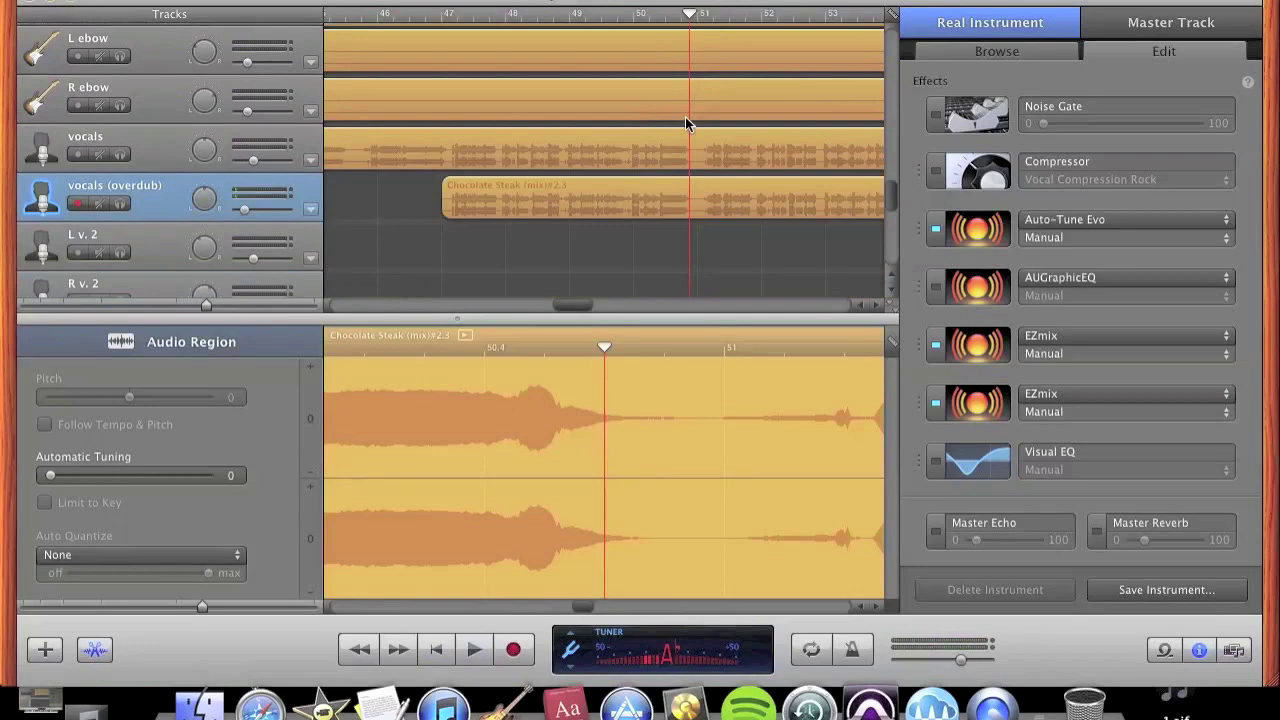
left_click(119, 204)
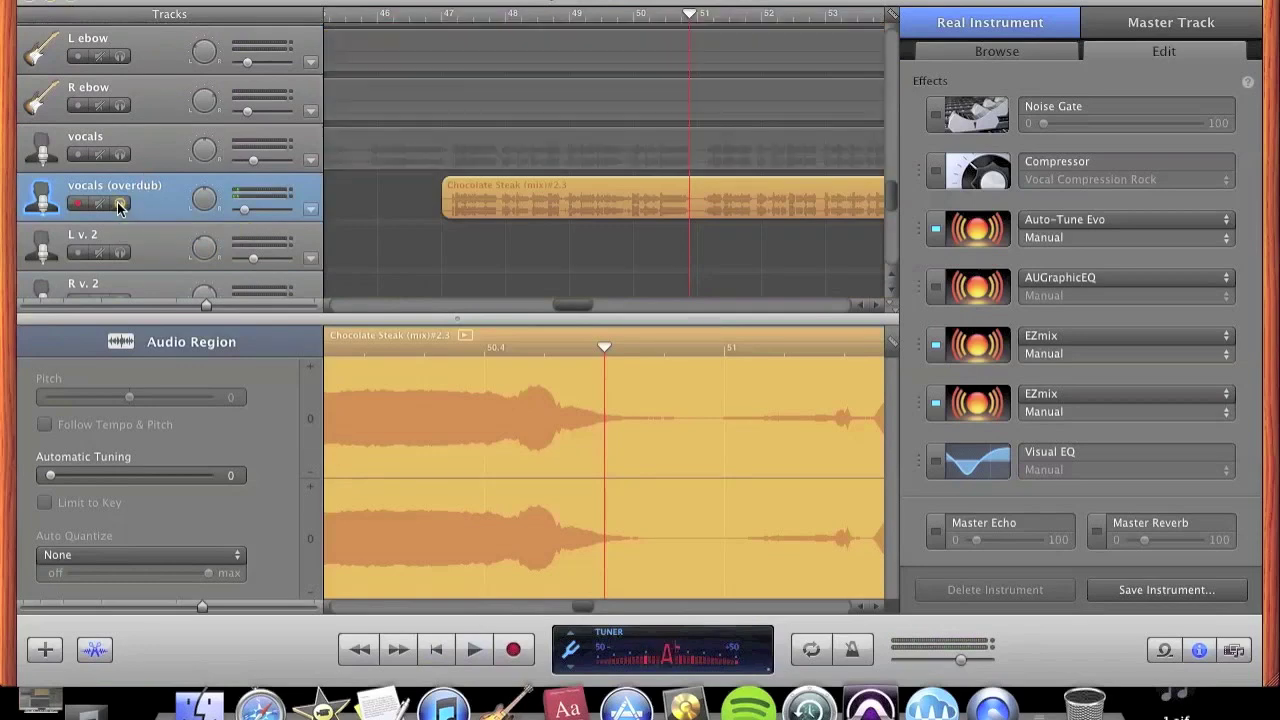
- Move the playhead to bar 47, check the overdub's Auto-Tune Evo settings, and select its Chocolate Steak region
left_click(444, 20)
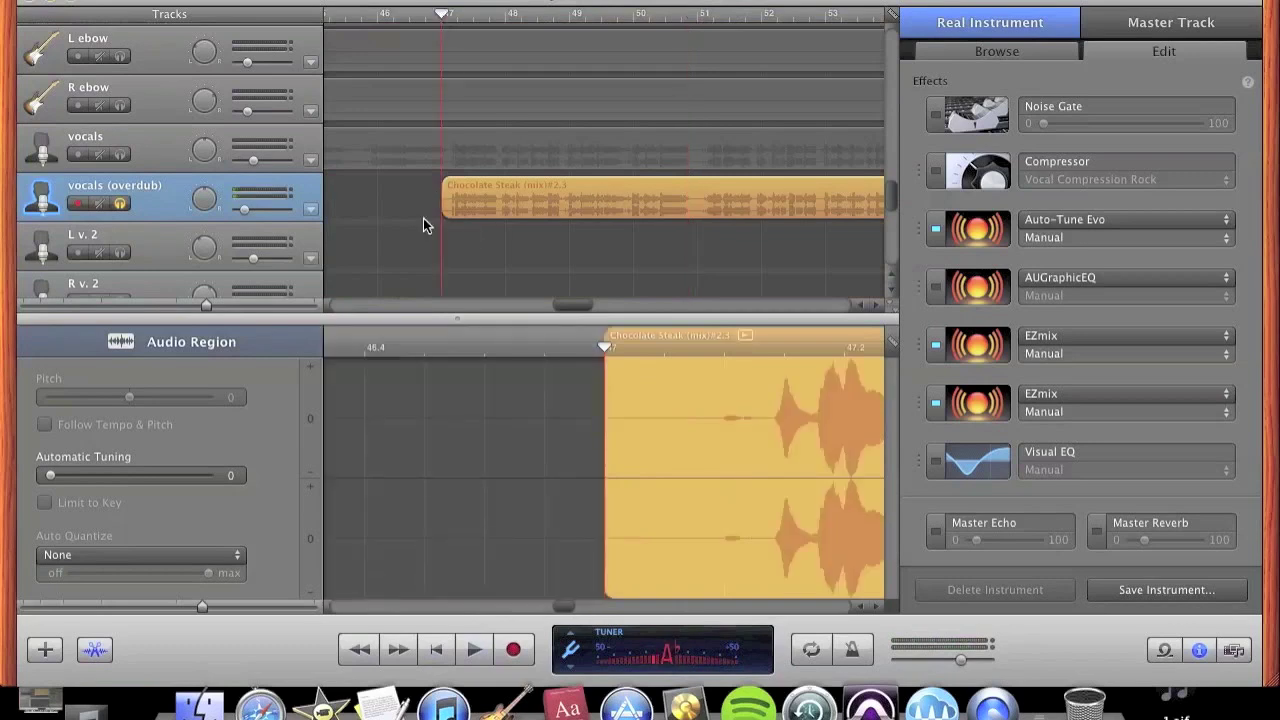
mouse_move(978, 230)
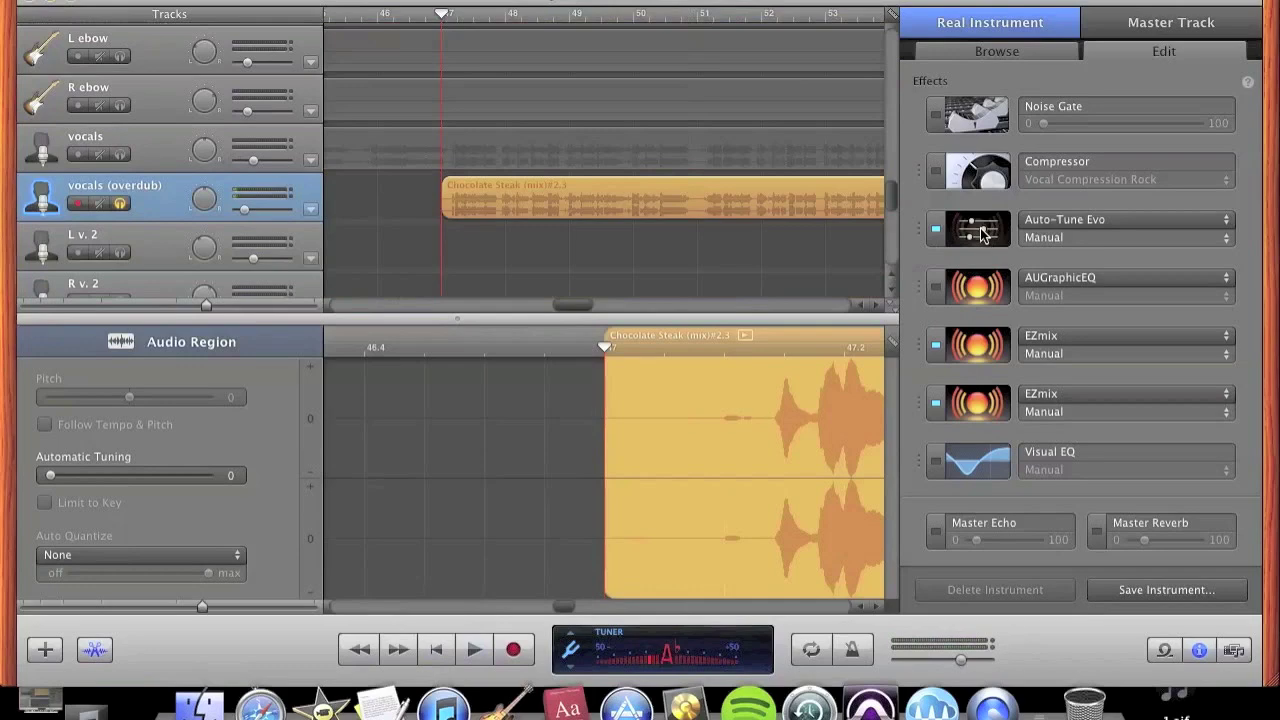
left_click(980, 231)
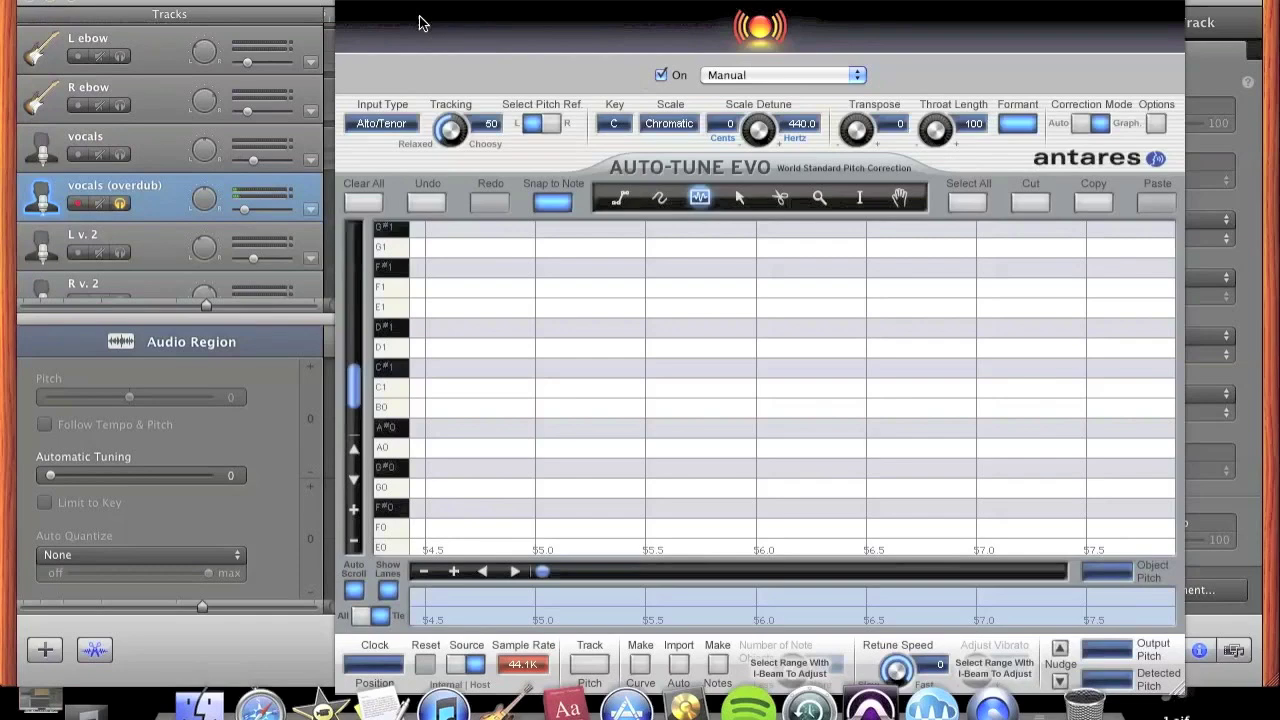
left_click(352, 6)
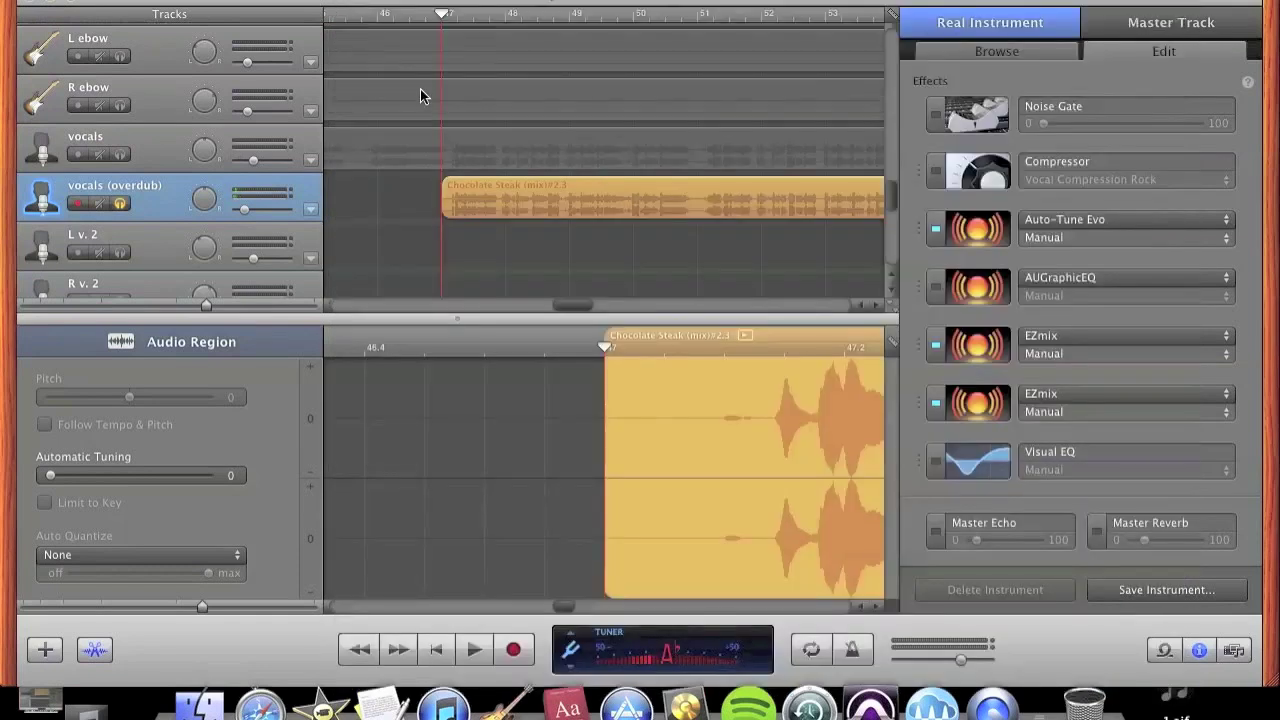
left_click(541, 208)
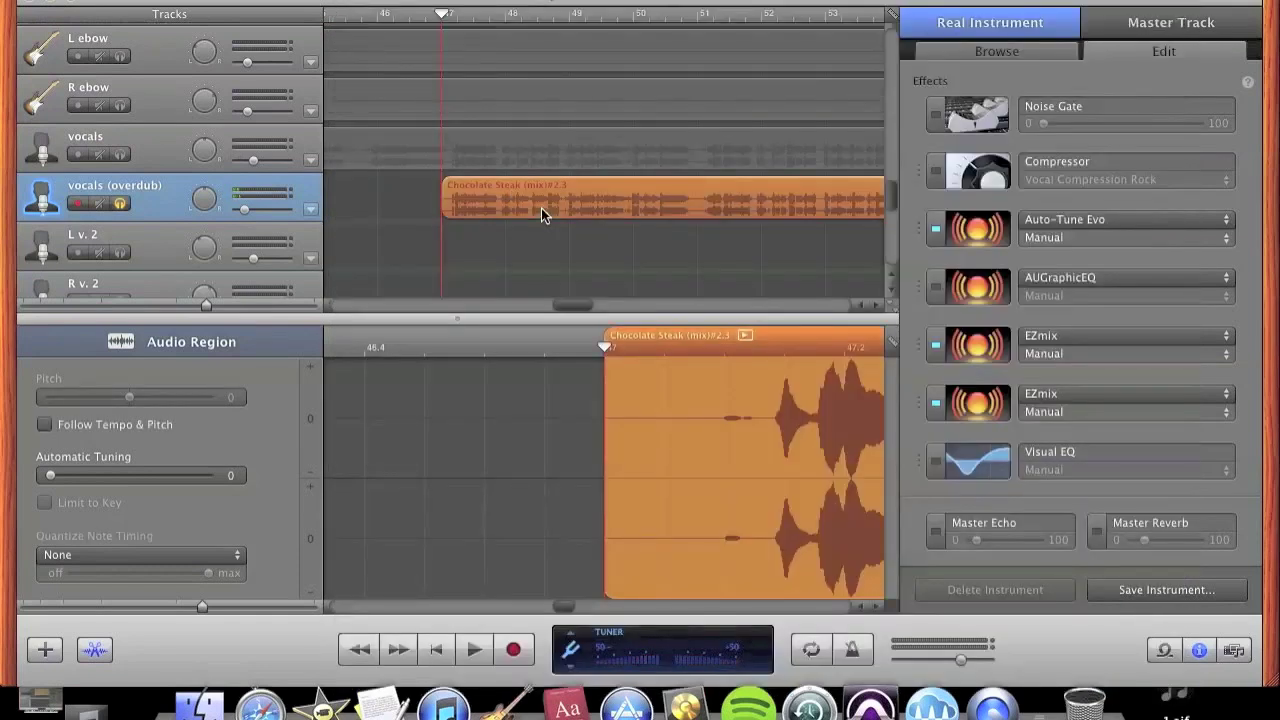
left_click(419, 210)
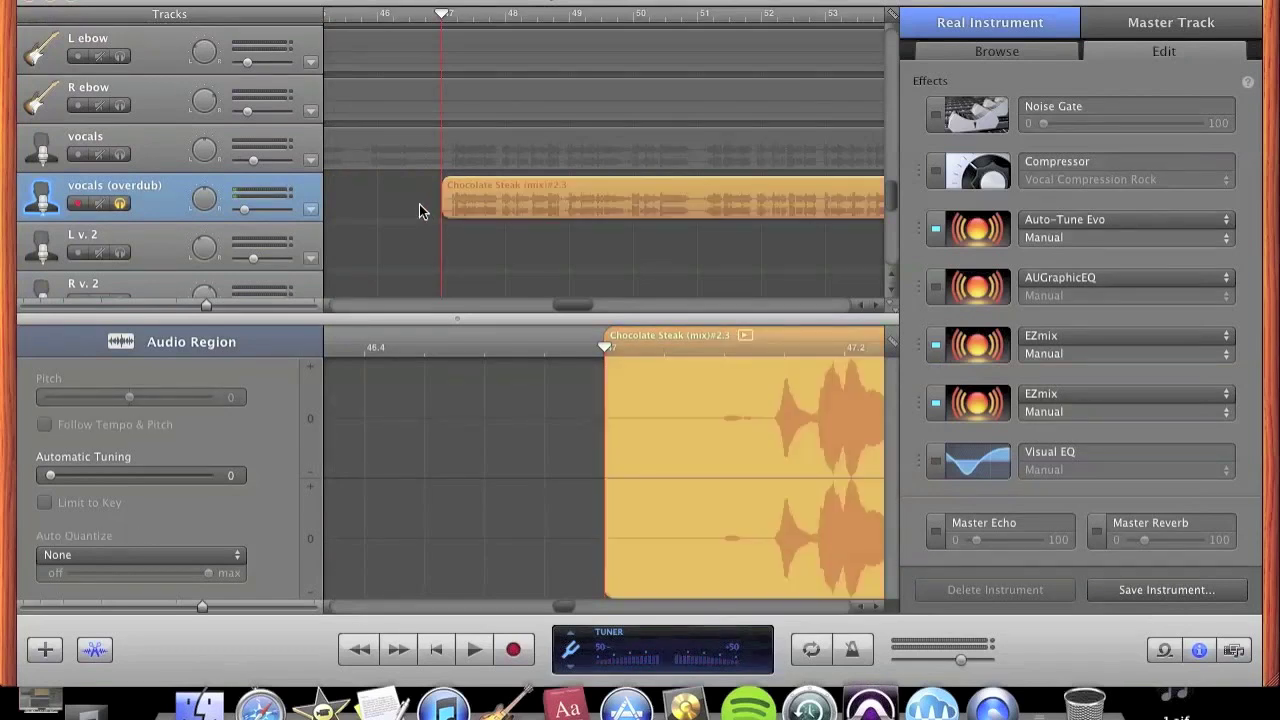
left_click(487, 205)
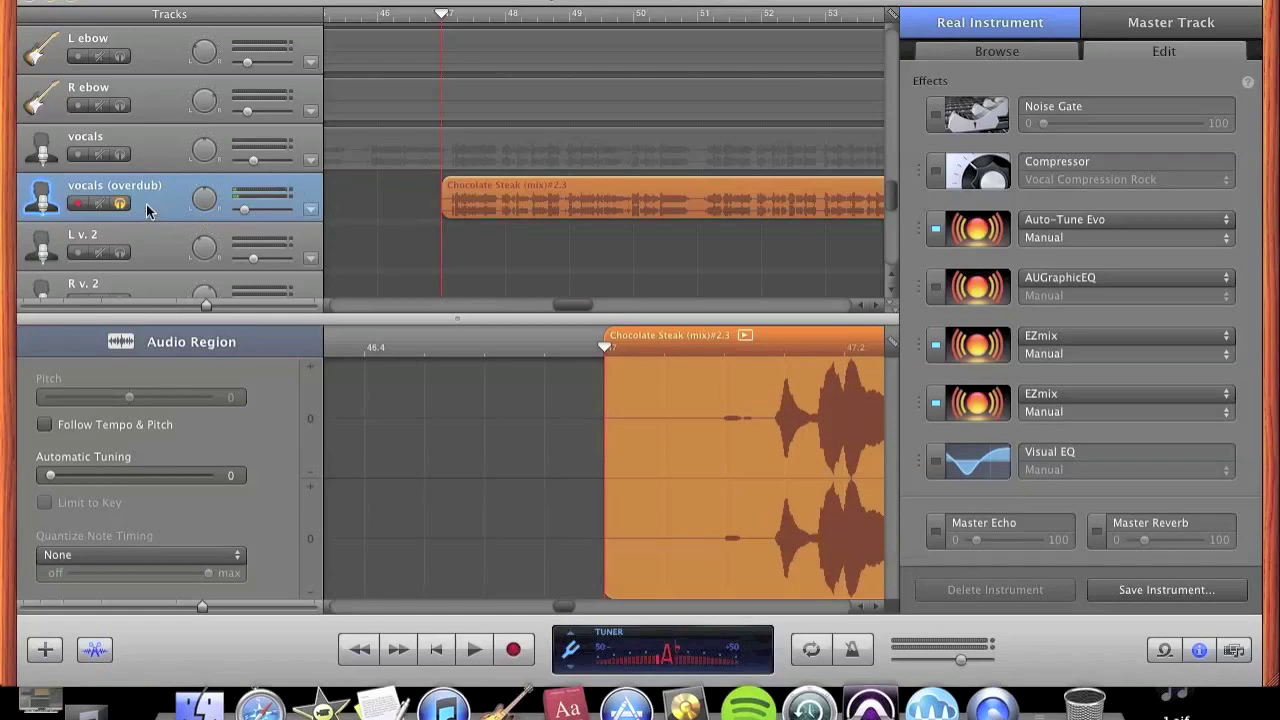
left_click(120, 156)
key("c")
scroll(123, 160, "up", 1)
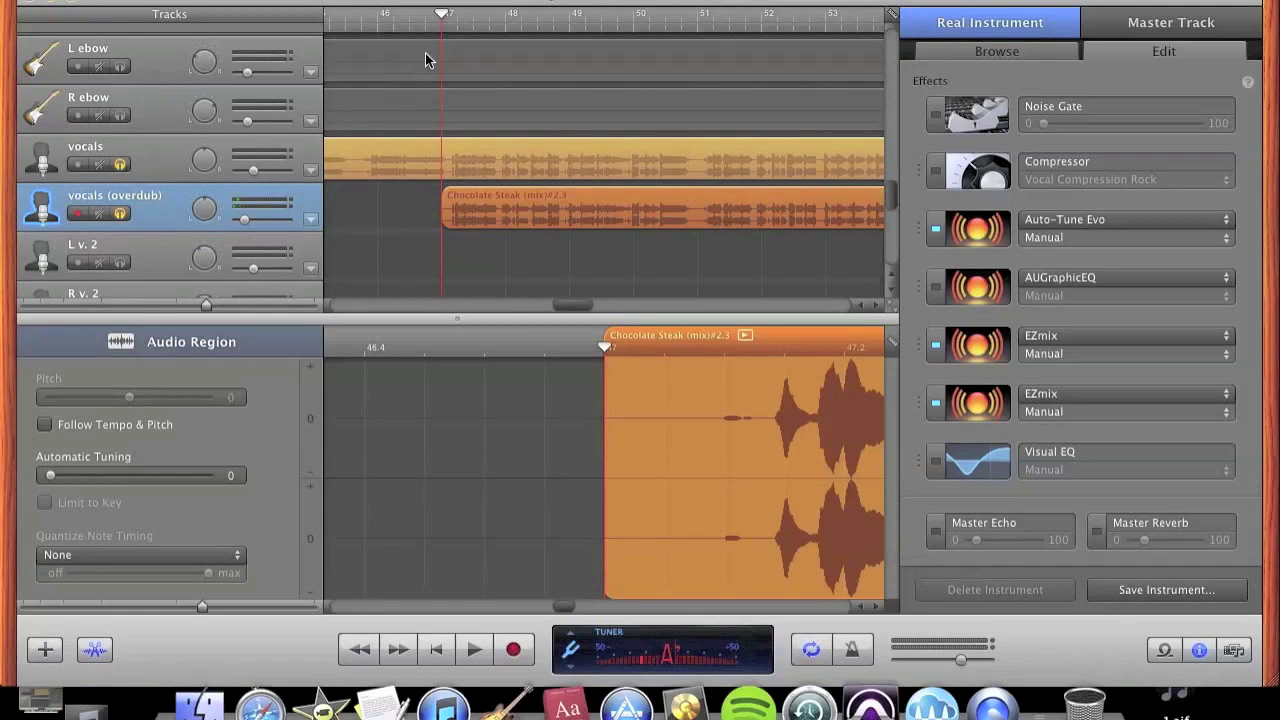
left_click_drag(441, 27, 577, 30)
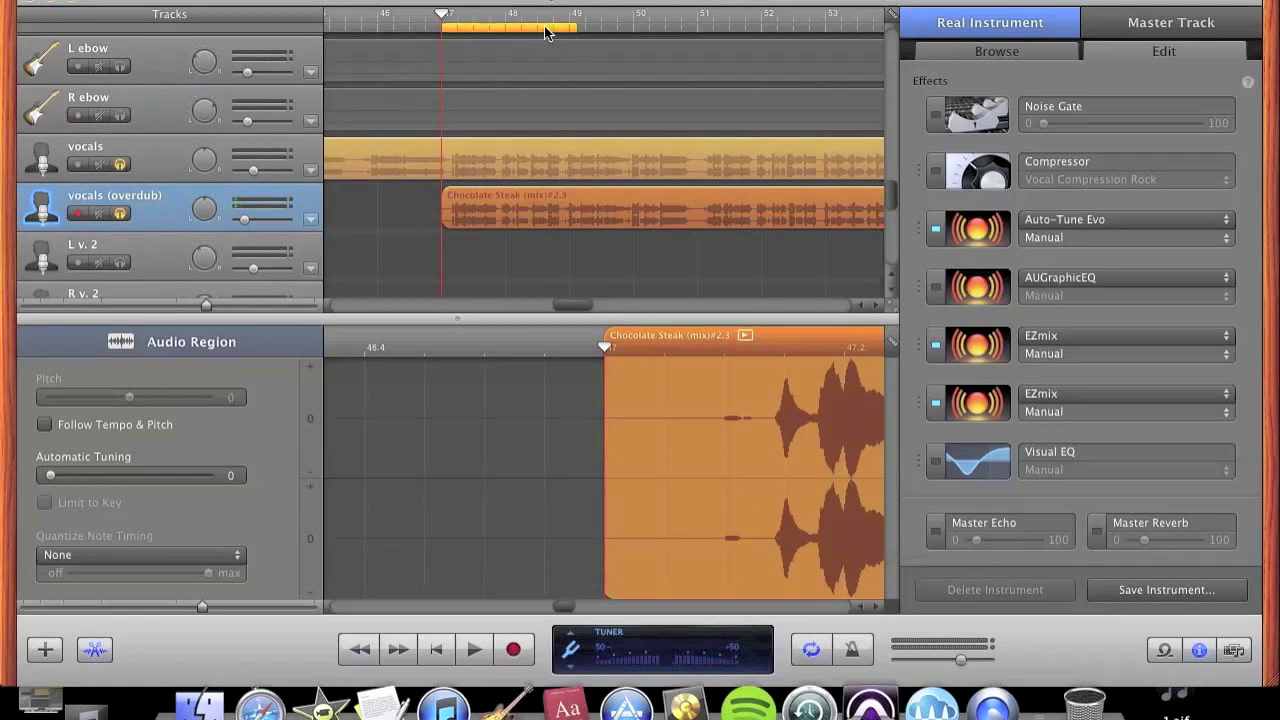
left_click_drag(575, 30, 690, 41)
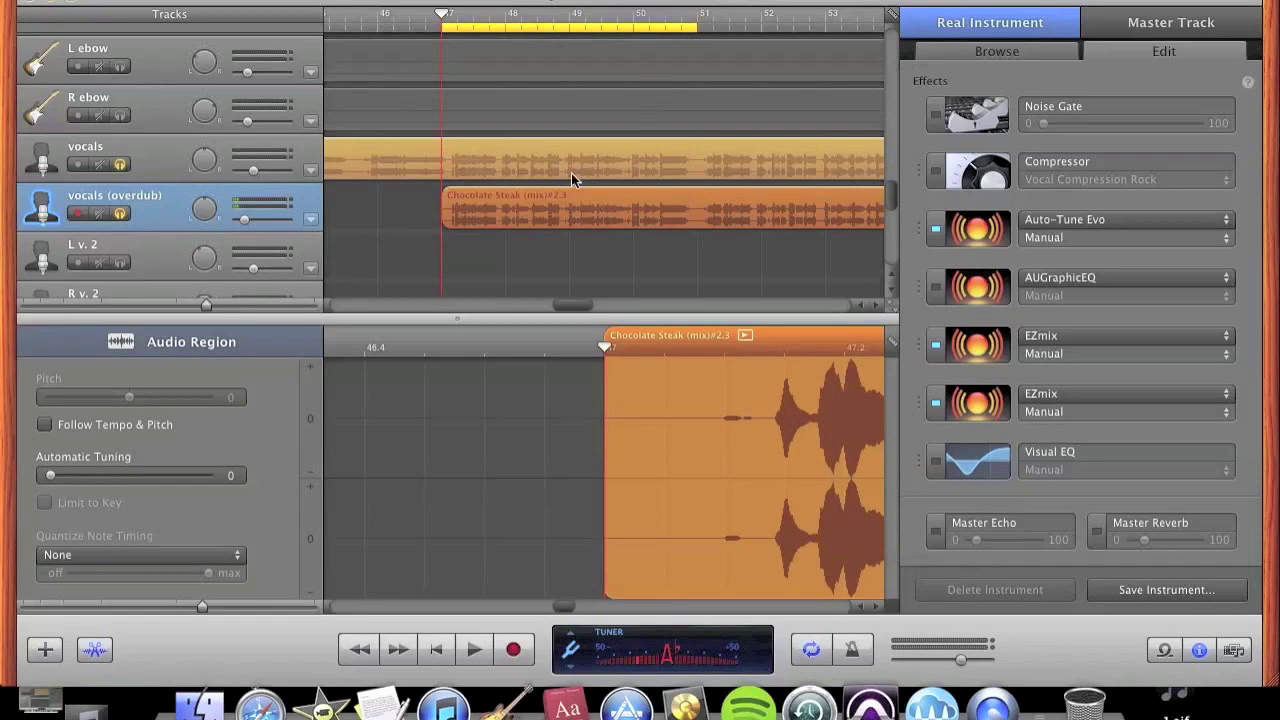
left_click(529, 260)
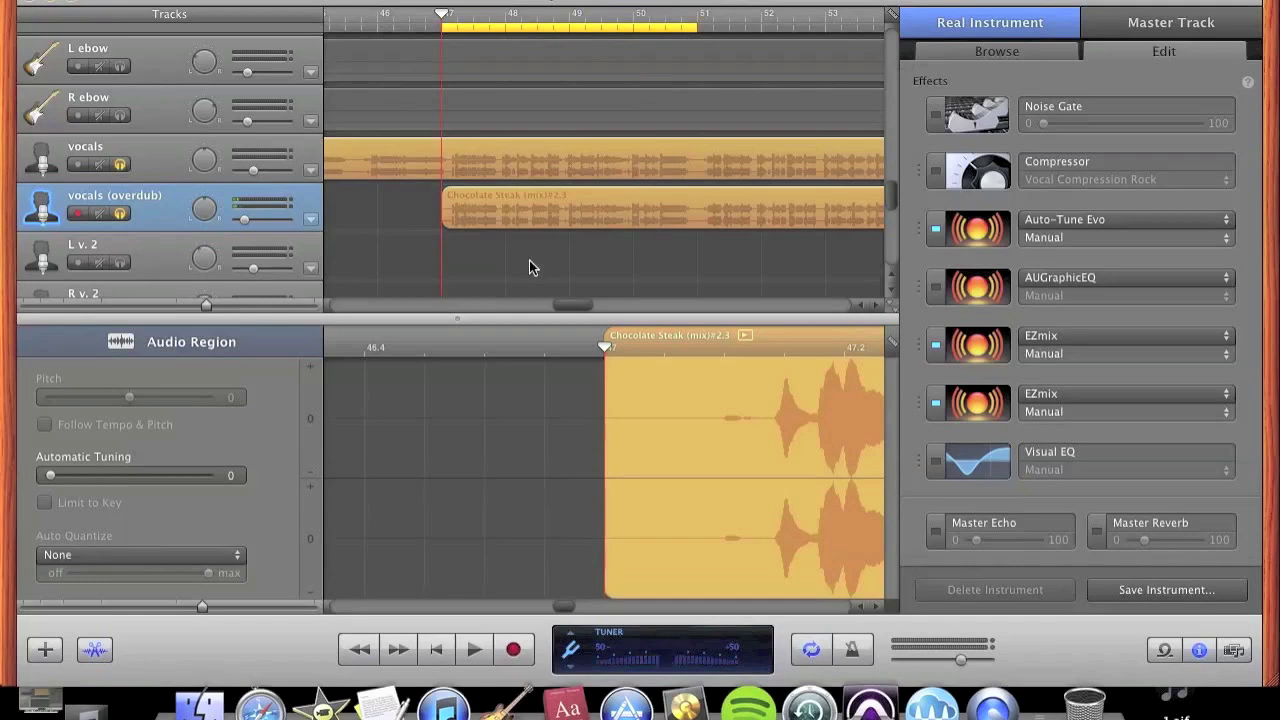
left_click(543, 157)
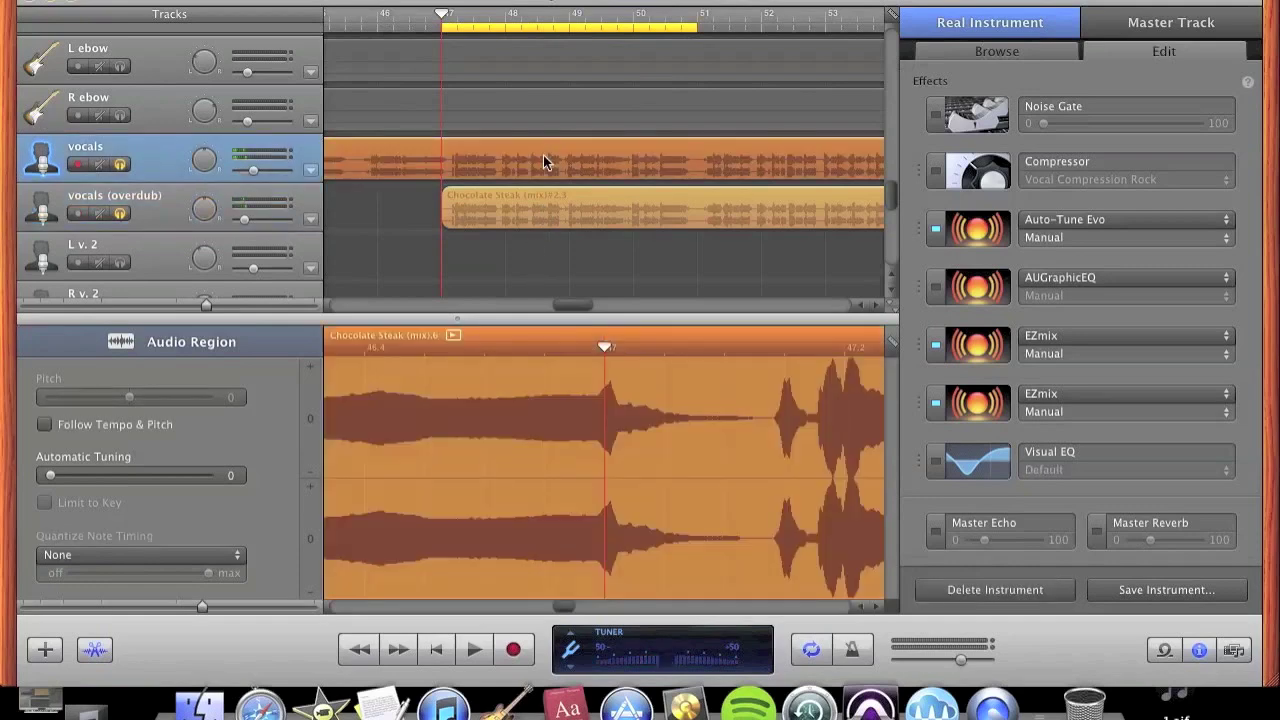
left_click(543, 196)
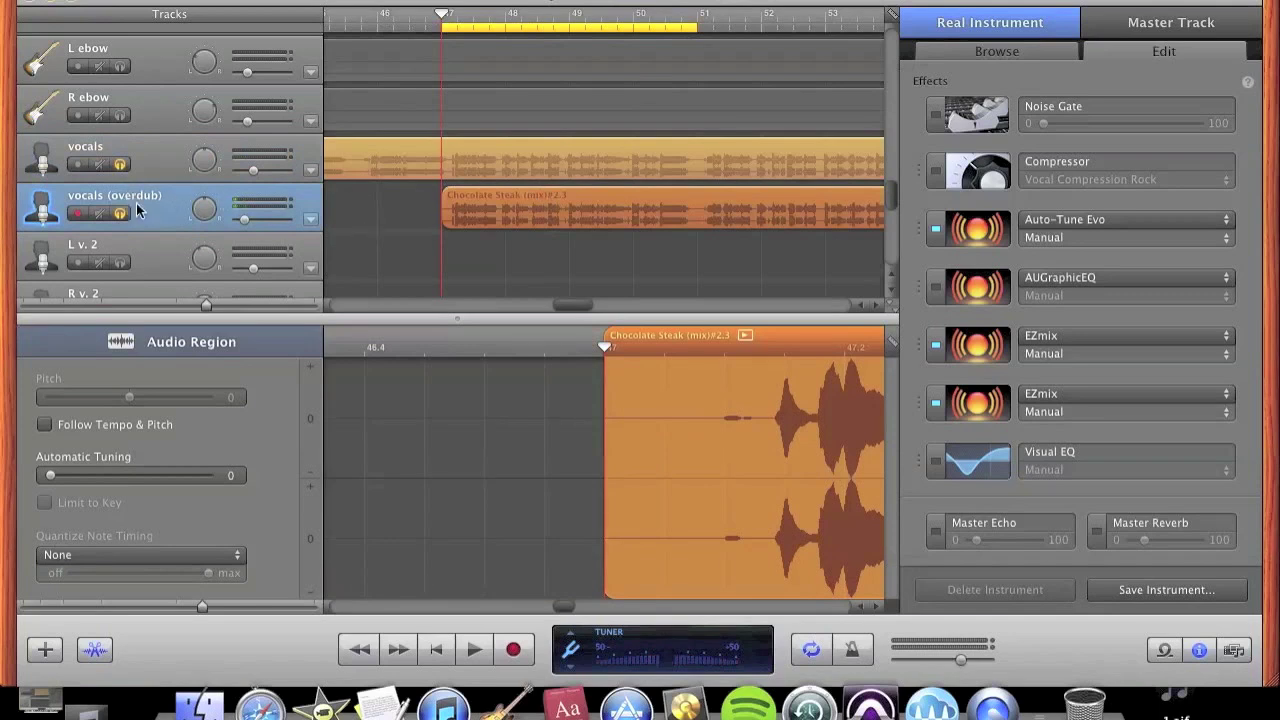
left_click(413, 212)
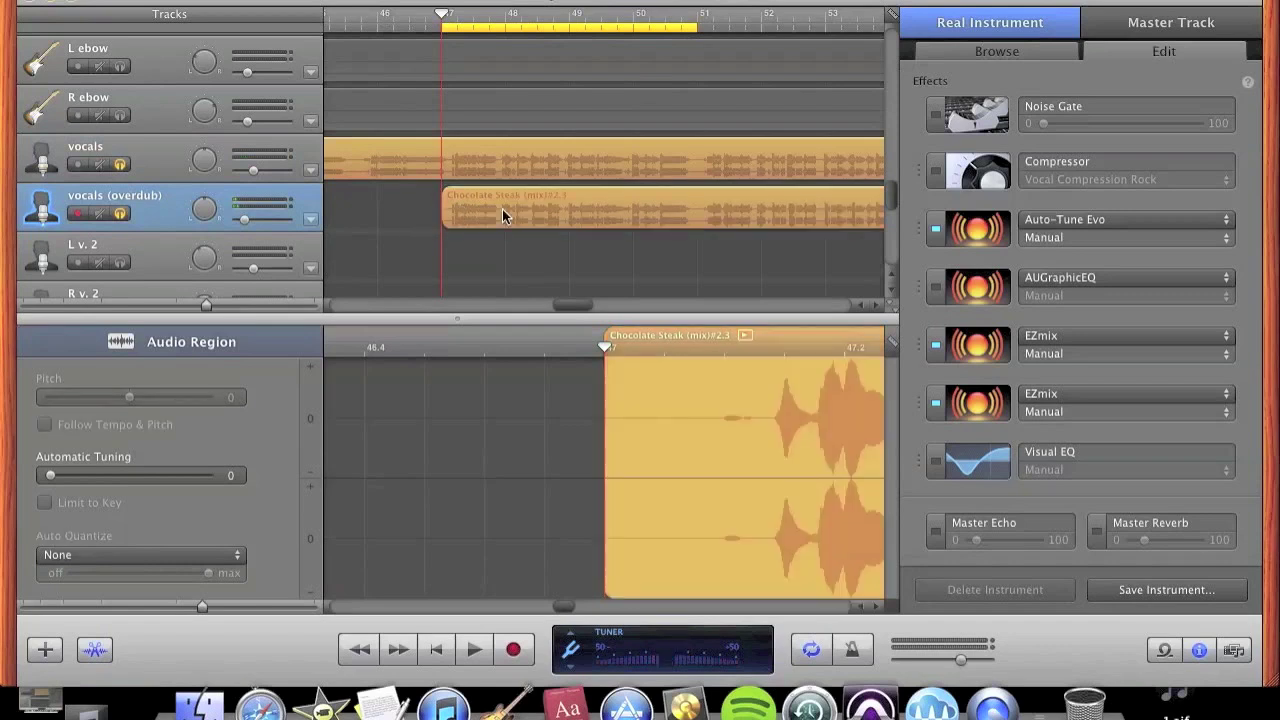
- Play the soloed vocals, then unsolo vocals (overdub) and play with only the main vocals soloed
key("space")
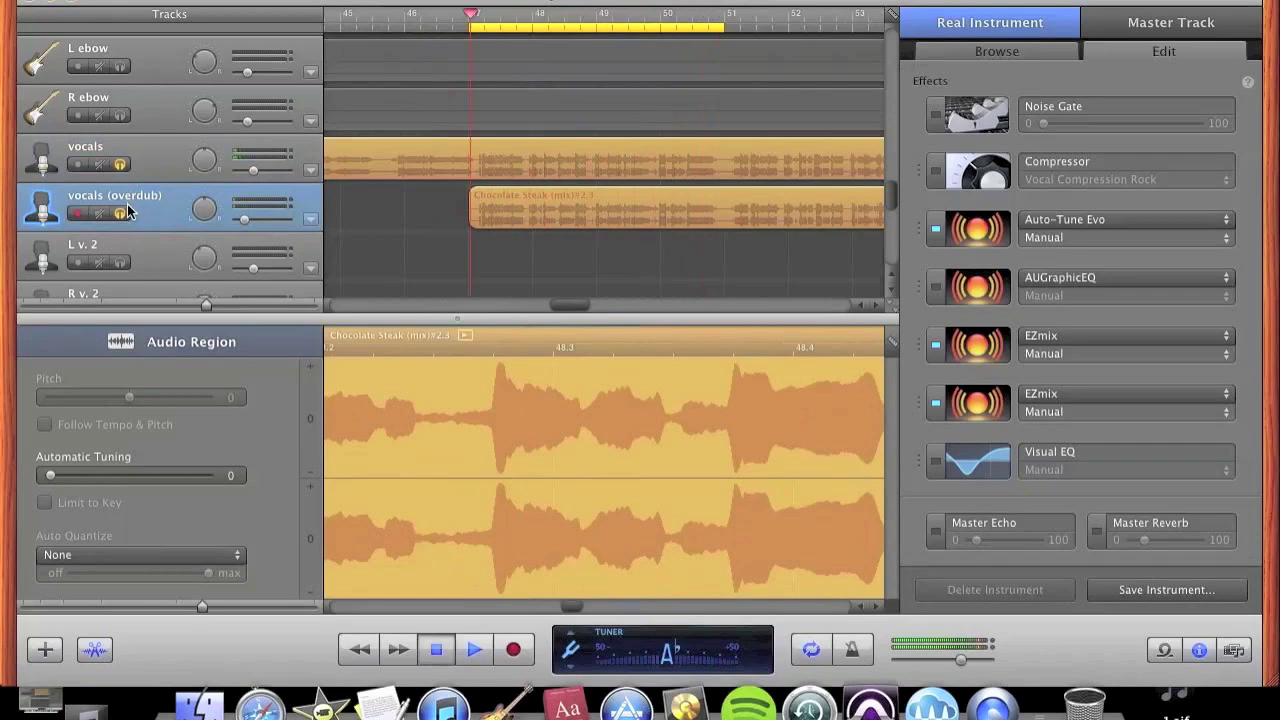
key("space")
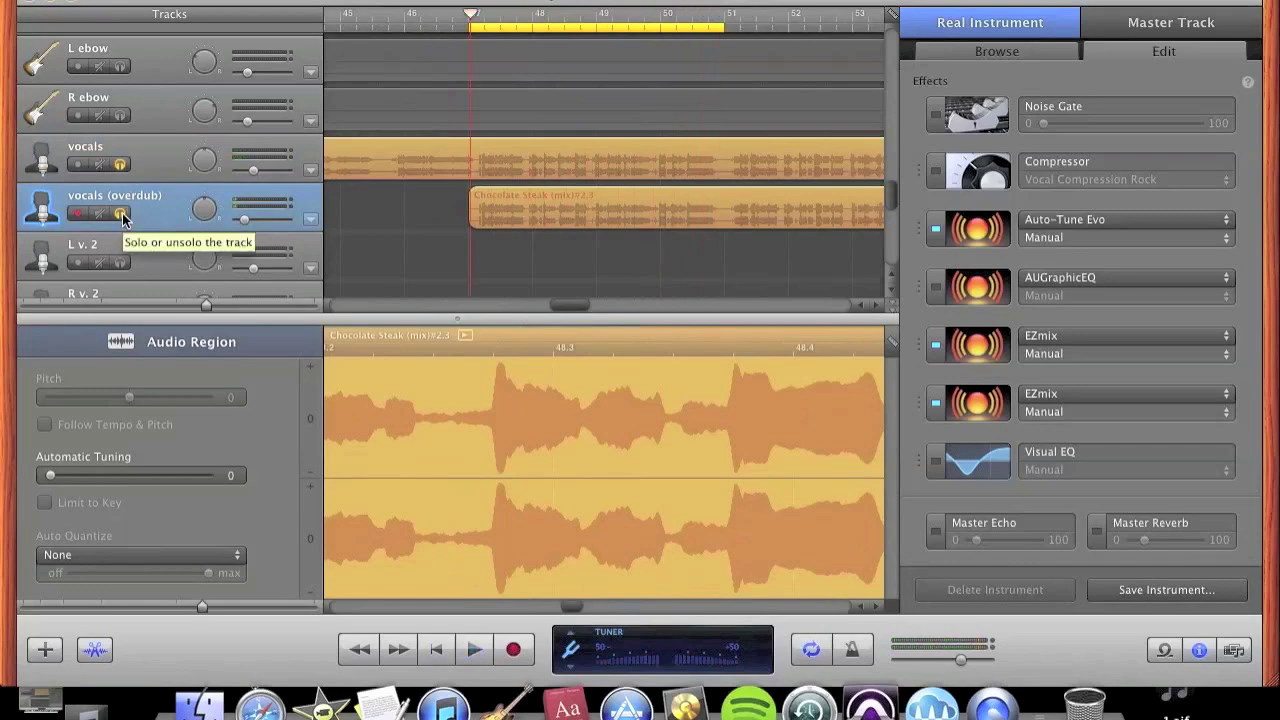
left_click(120, 214)
key("space")
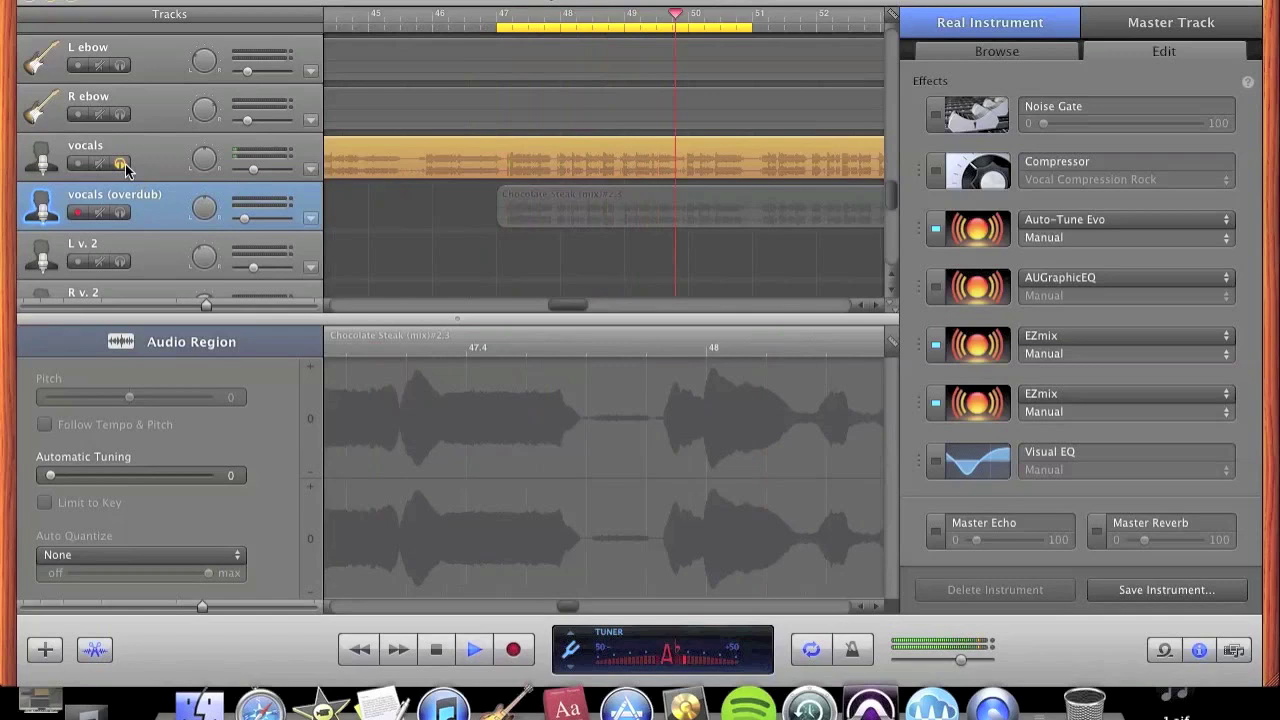
key("space")
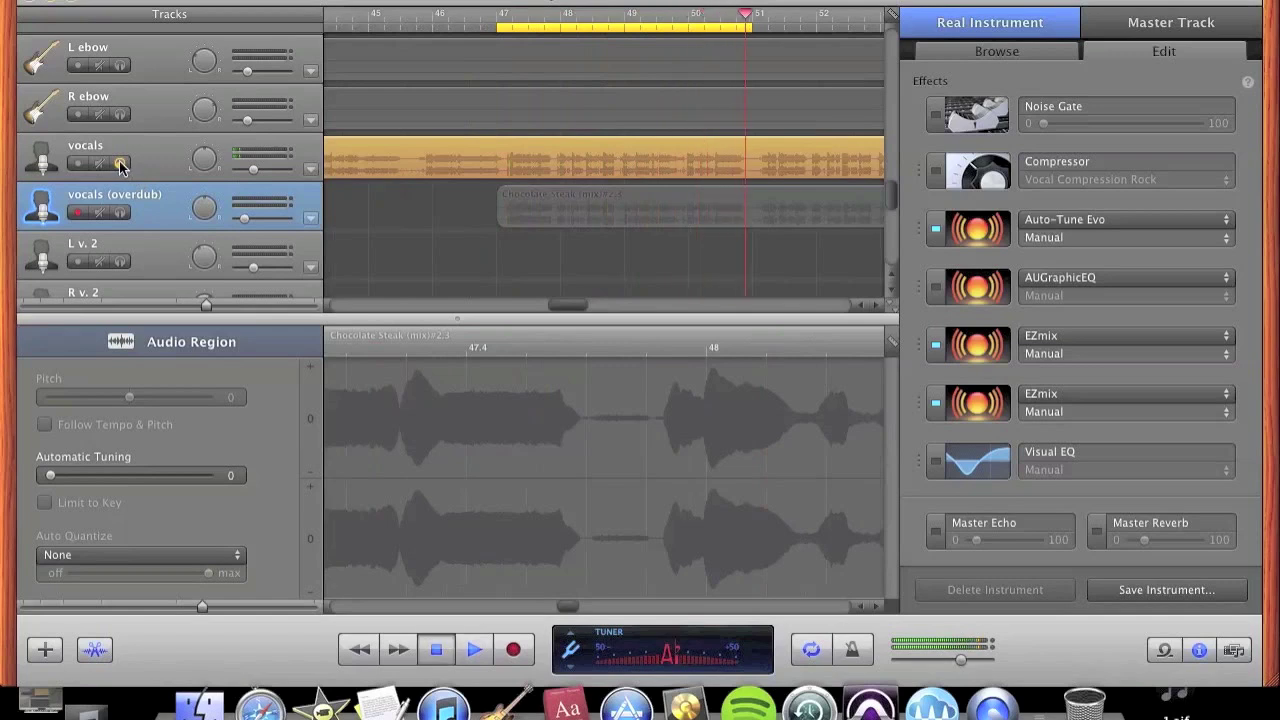
- Unsolo the main vocals, play the full mix from bar 47, and select both vocal tracks
left_click(120, 164)
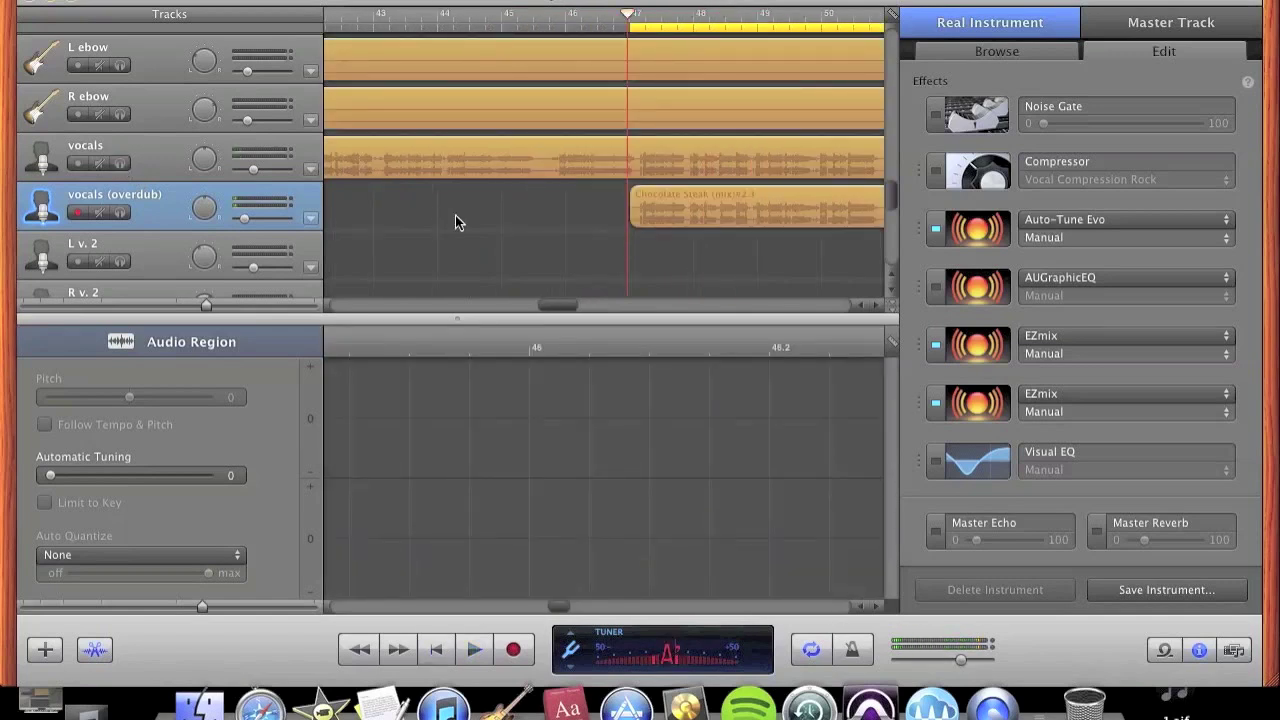
key("space")
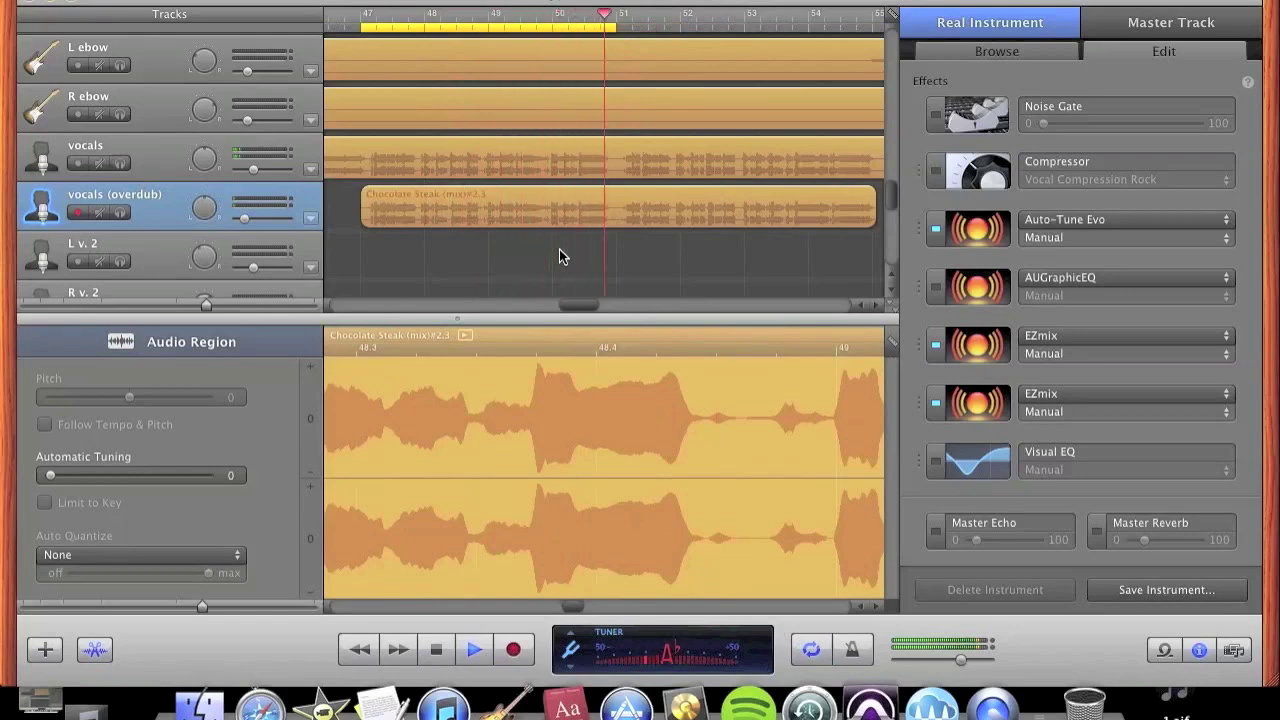
key("space")
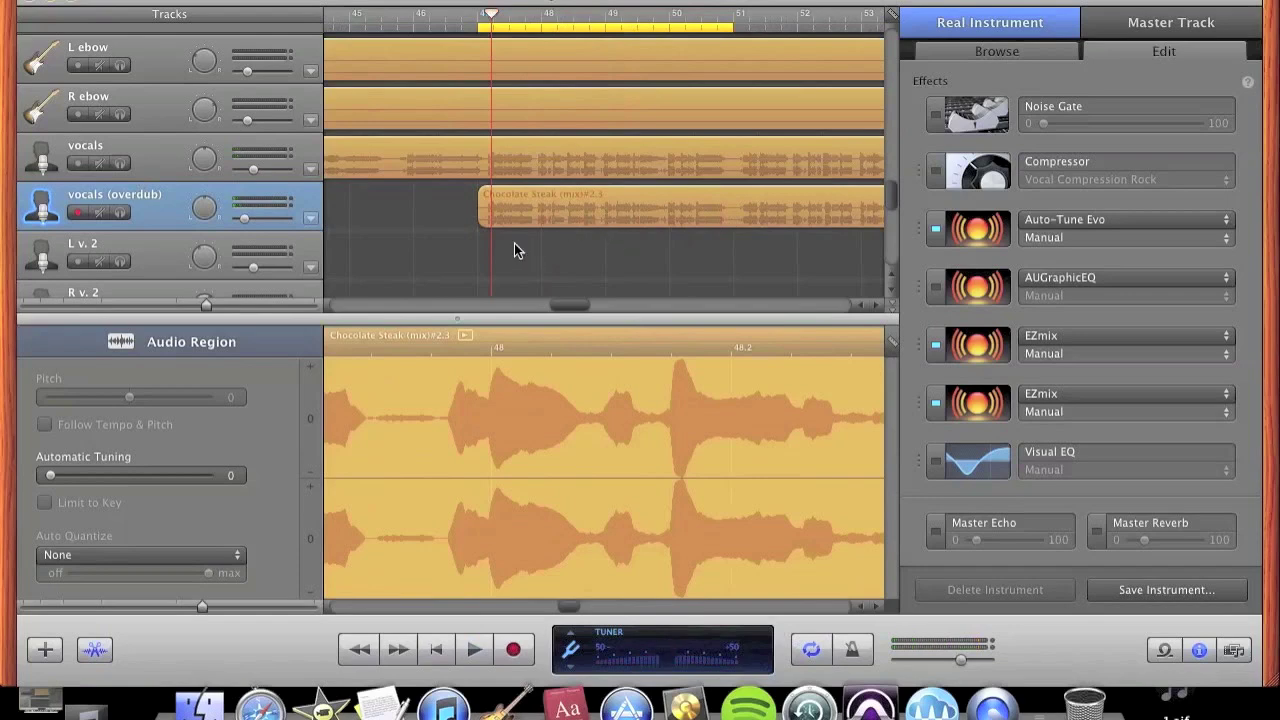
left_click(507, 176)
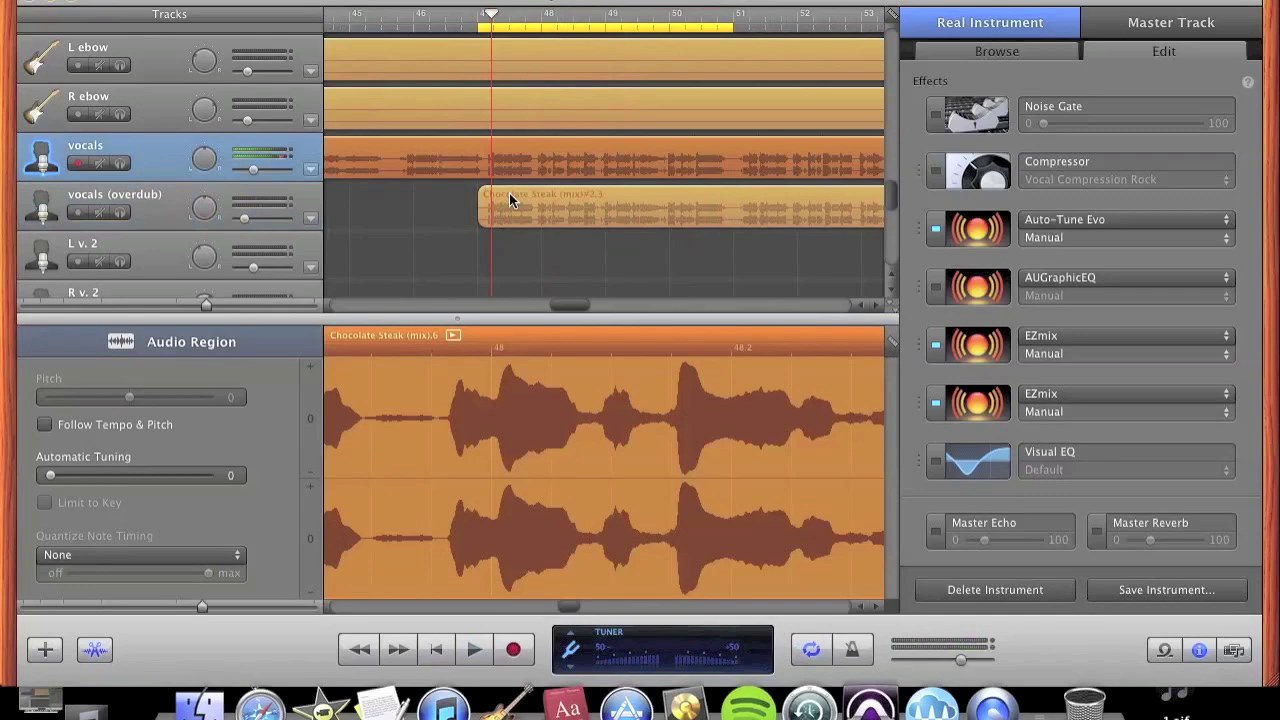
left_click(509, 195)
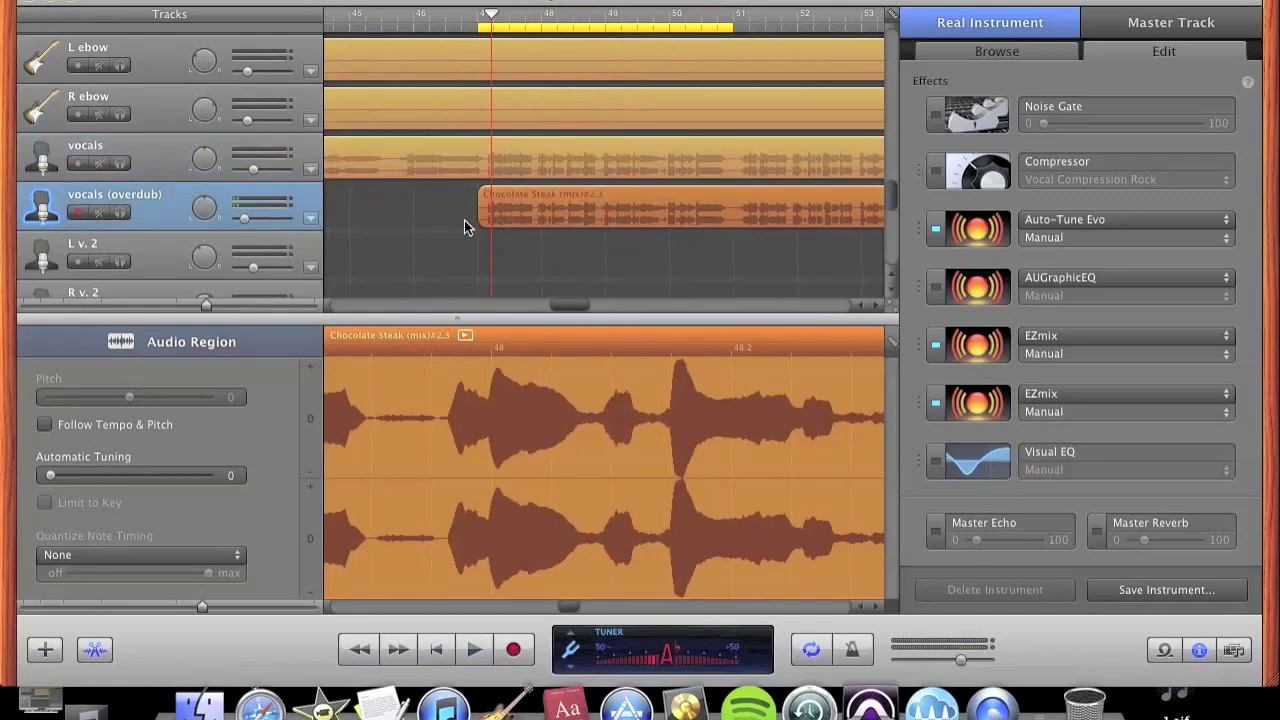
scroll(464, 220, "down", 1)
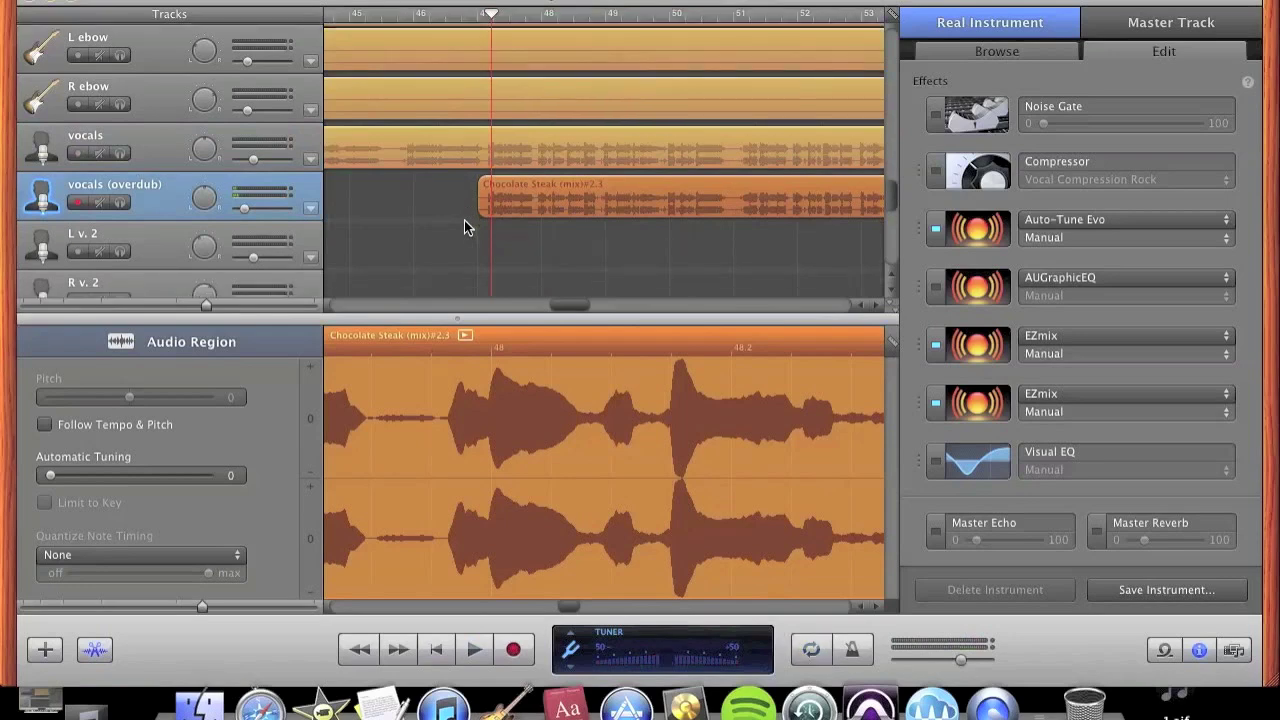
left_click(120, 202)
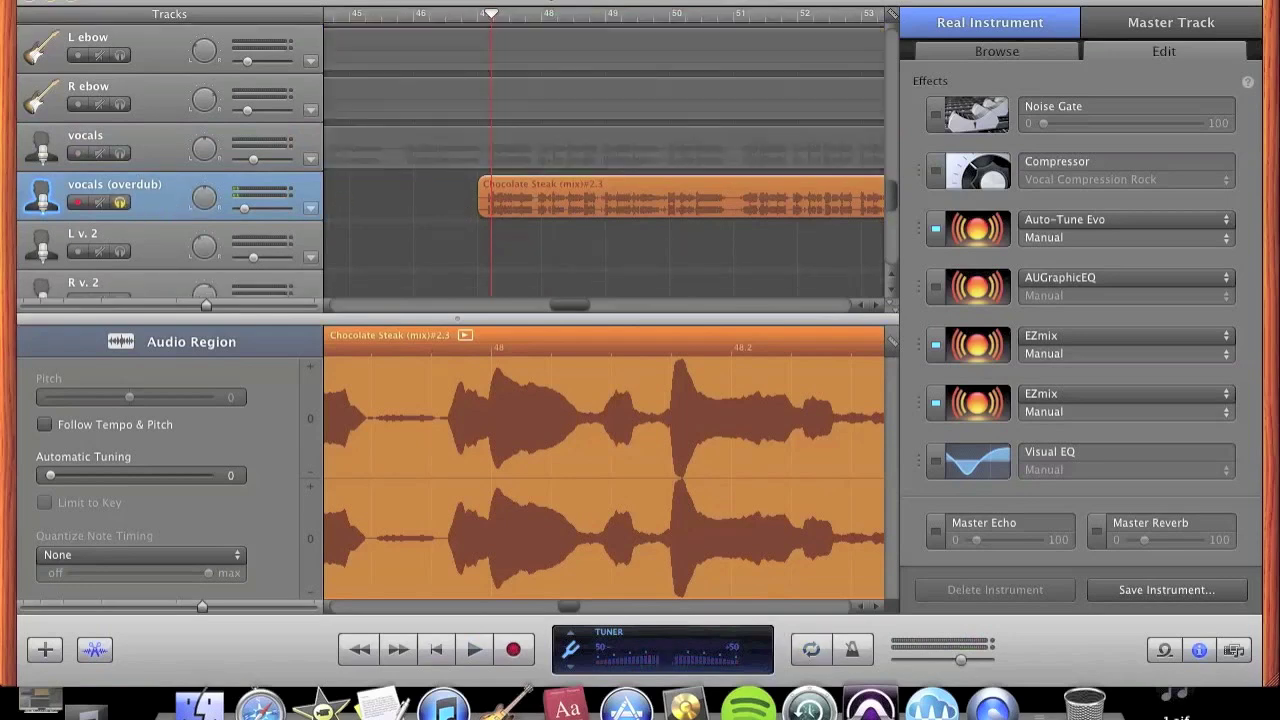
left_click(475, 18)
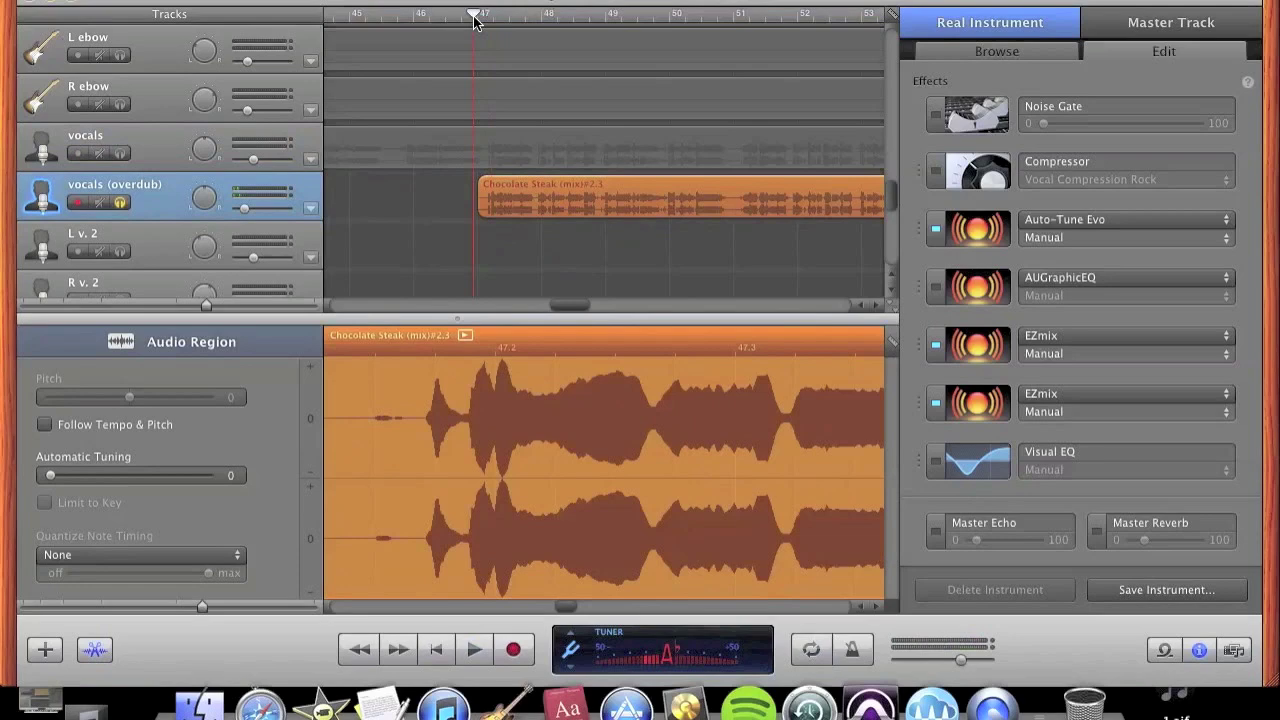
key("space")
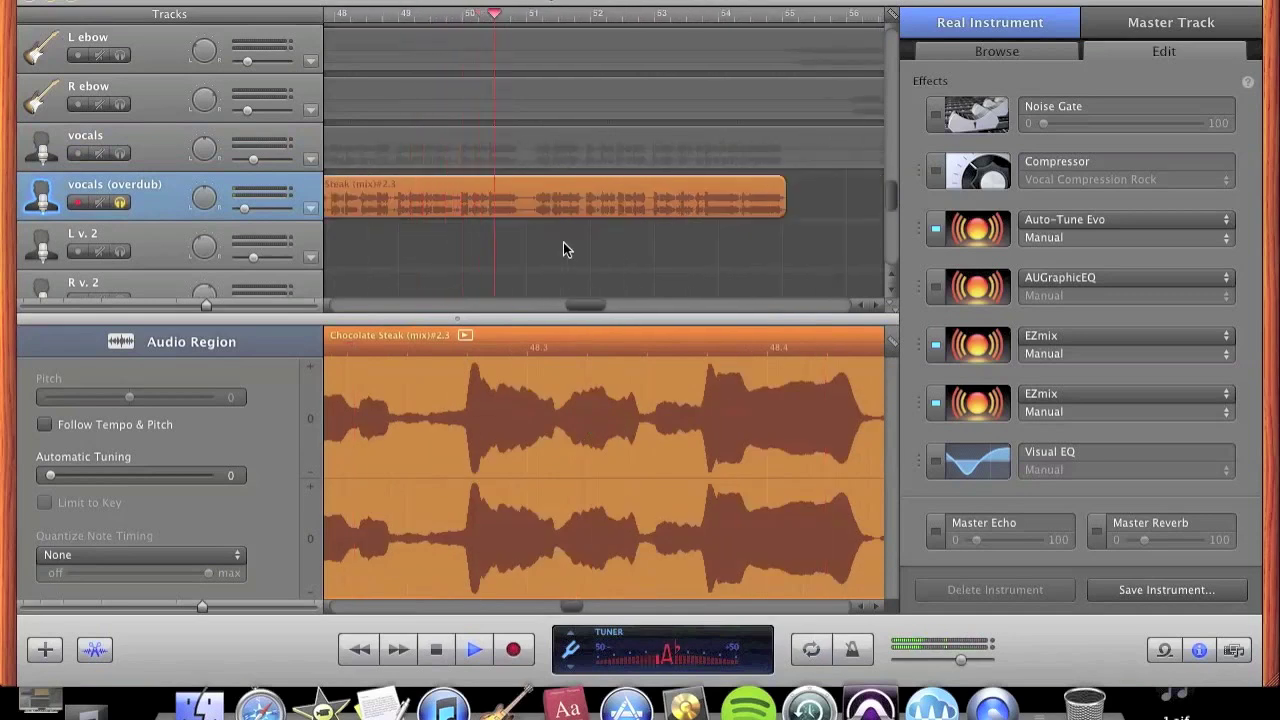
key("space")
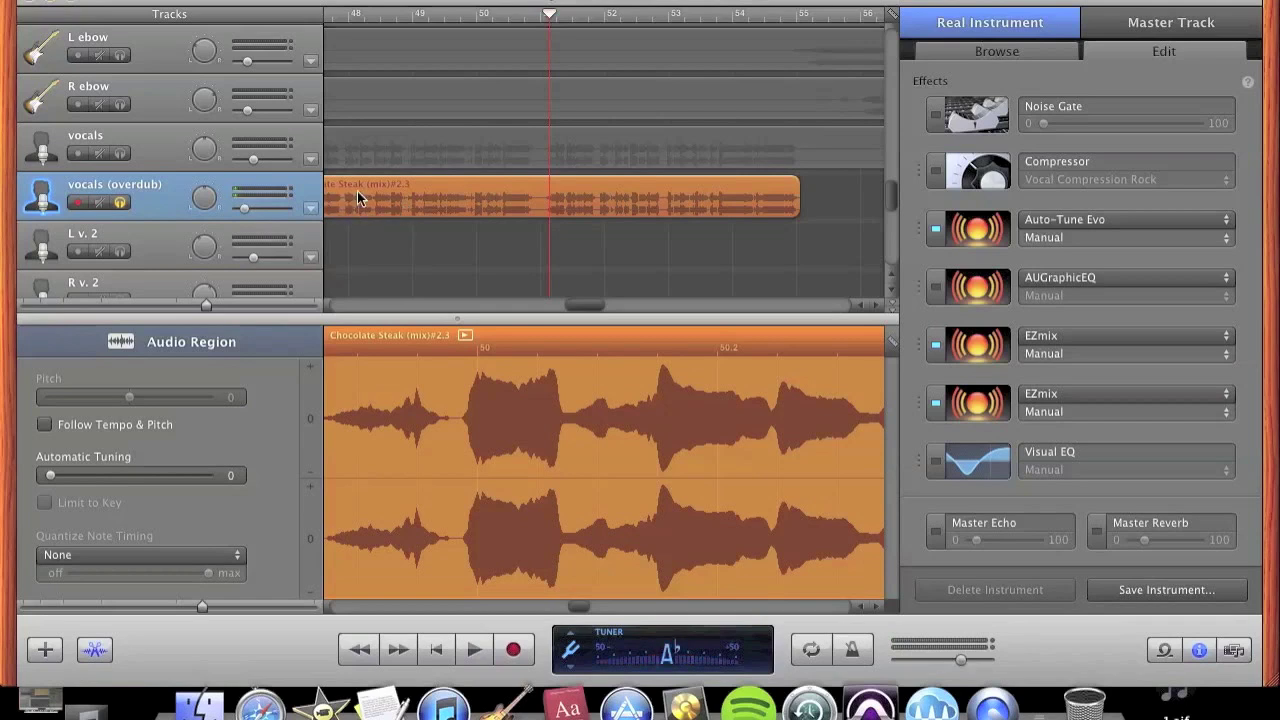
left_click(479, 144)
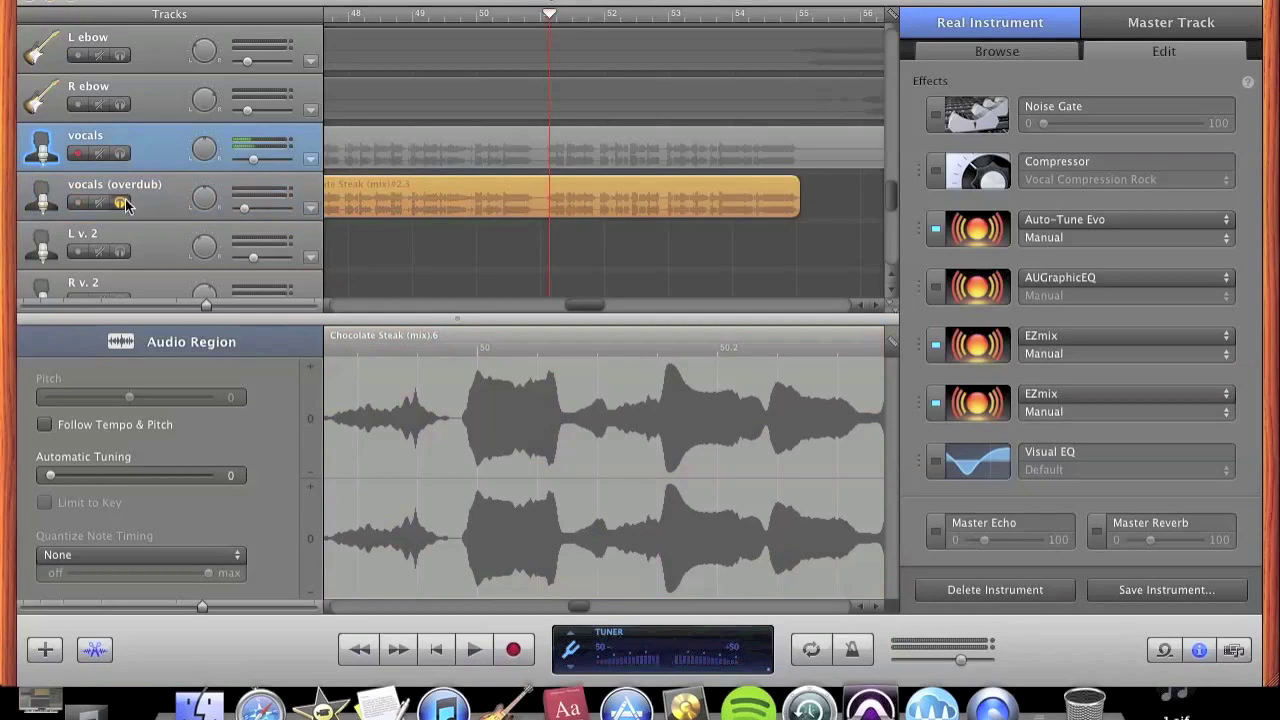
key("super+a")
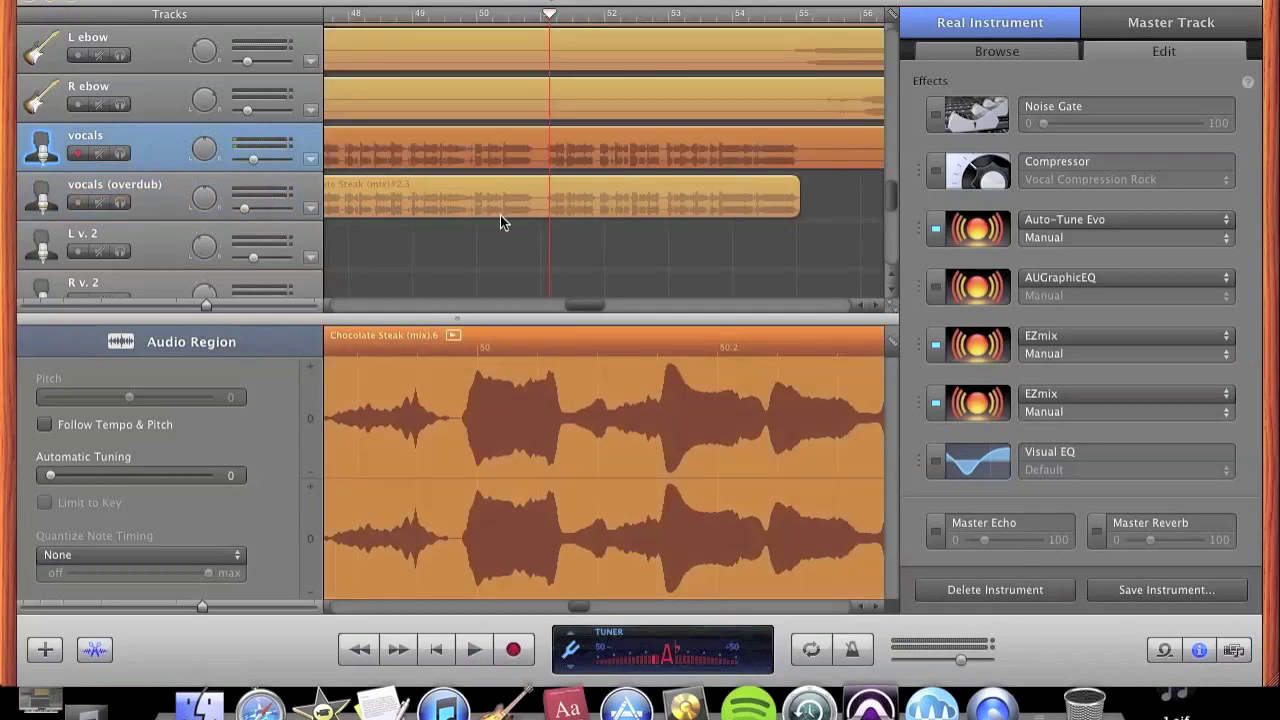
scroll(500, 215, "left", 5)
- Return the playhead to bar 47 and select the overdub's Chocolate Steak region
left_click(514, 13)
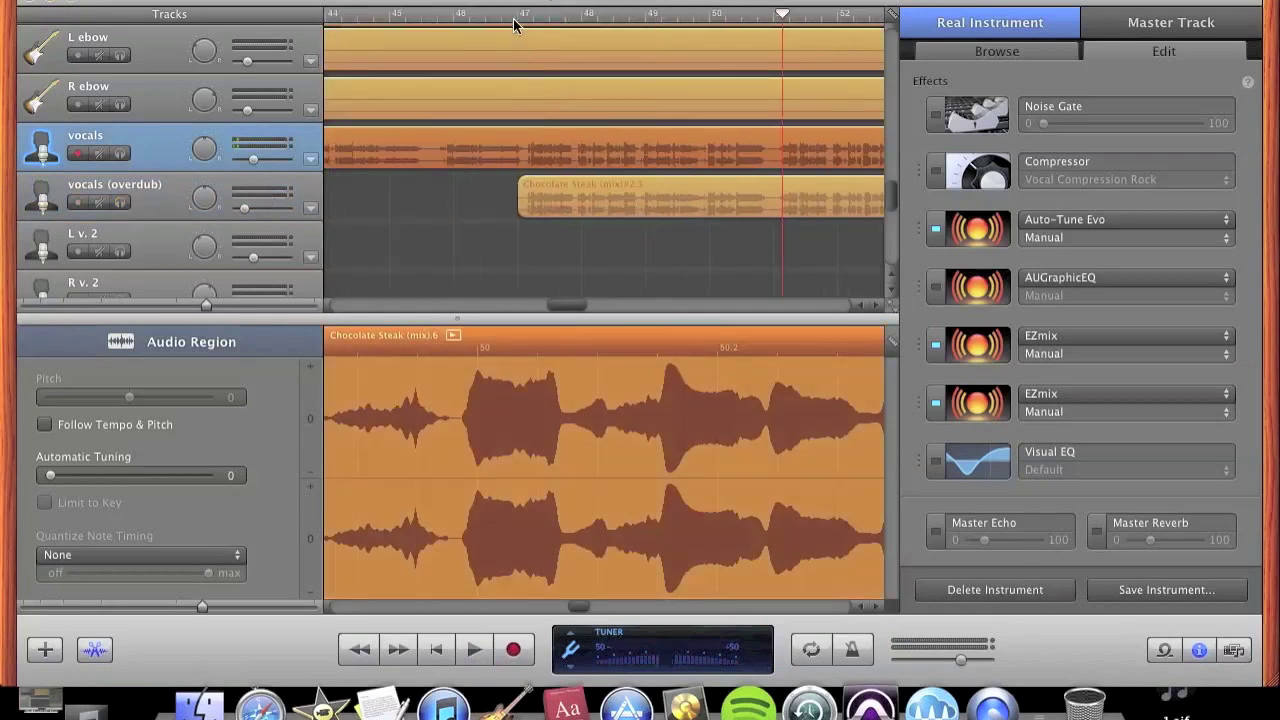
scroll(555, 165, "up", 5)
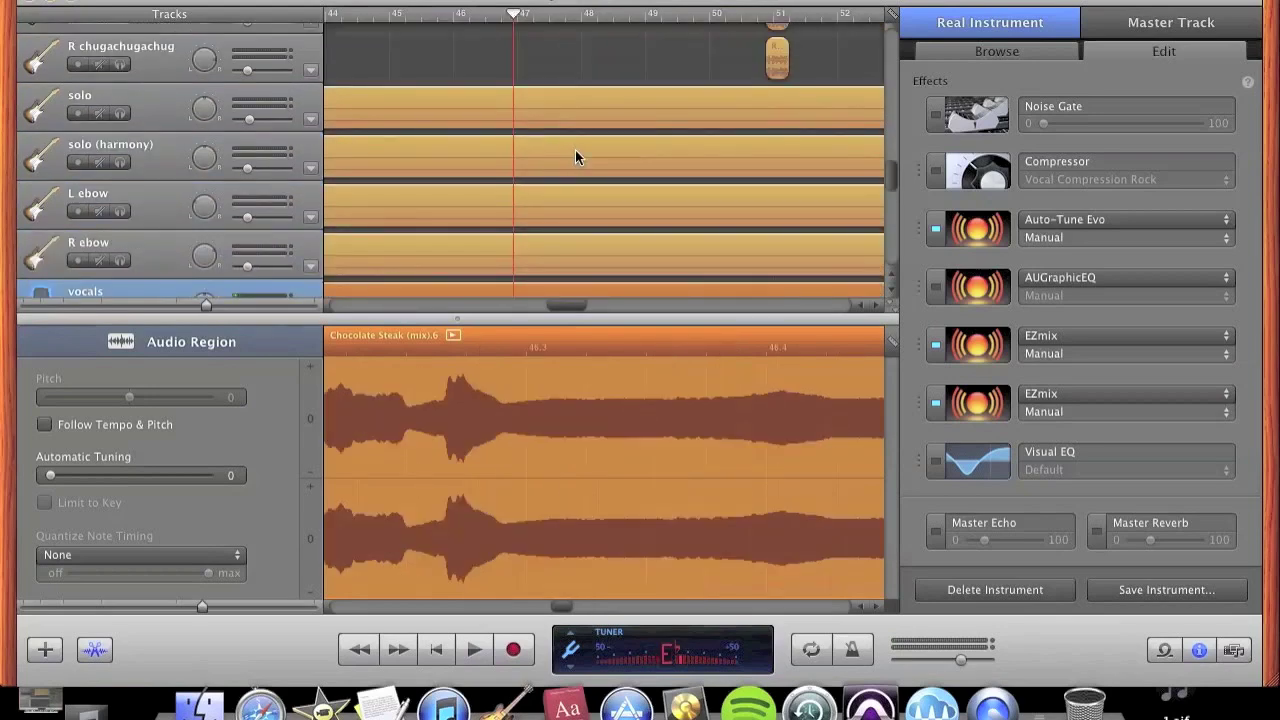
scroll(575, 150, "down", 5)
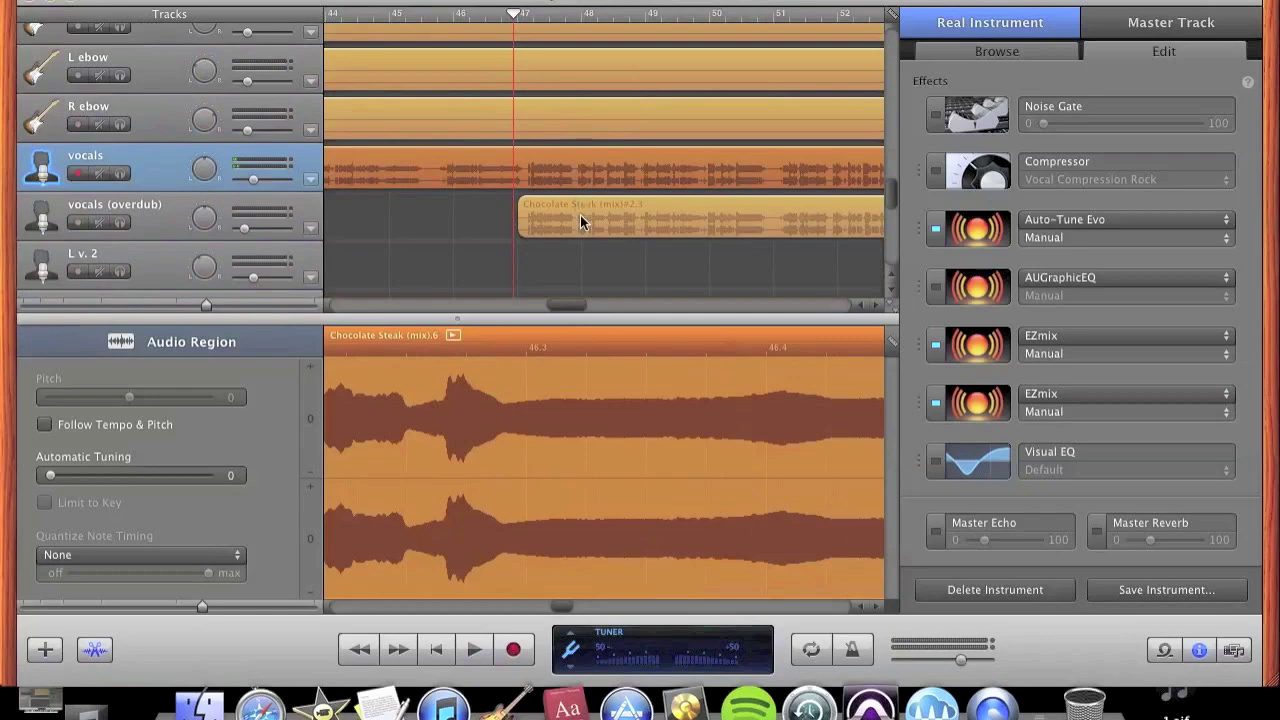
left_click(580, 222)
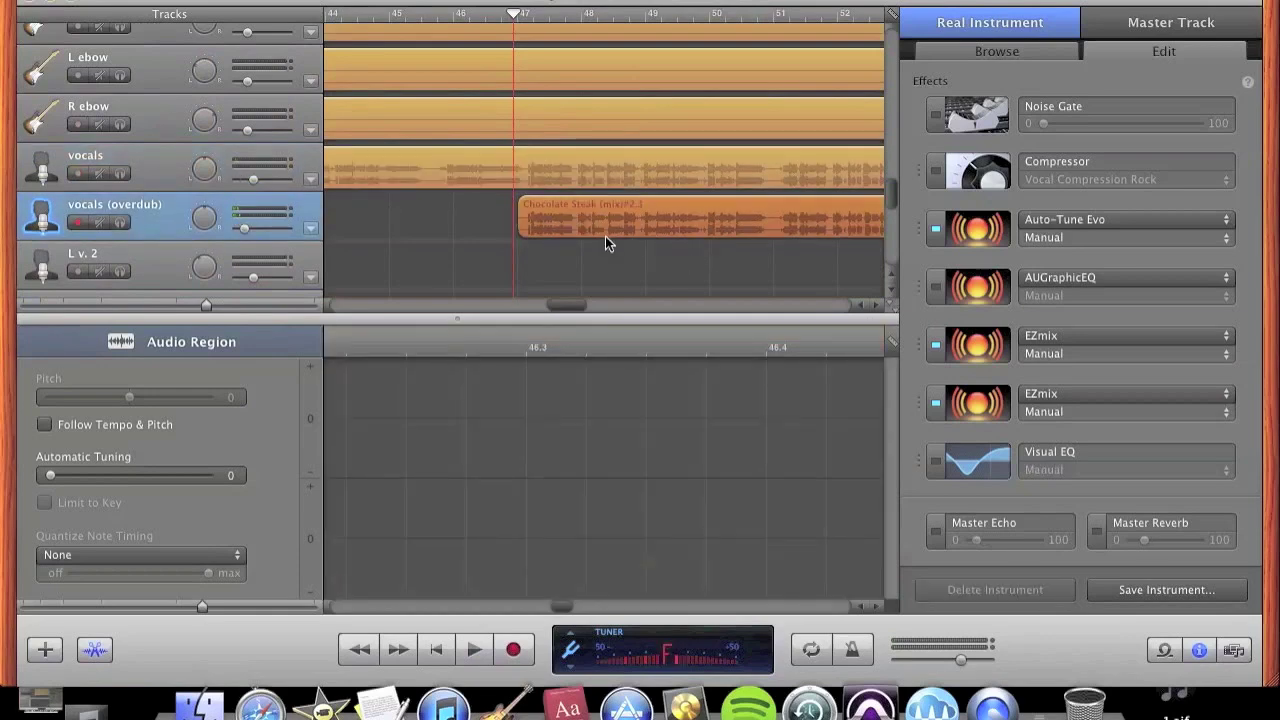
- Scroll down past the L Jesse and R Jesse tracks to the Hip Hop Kit track
scroll(491, 245, "down", 5)
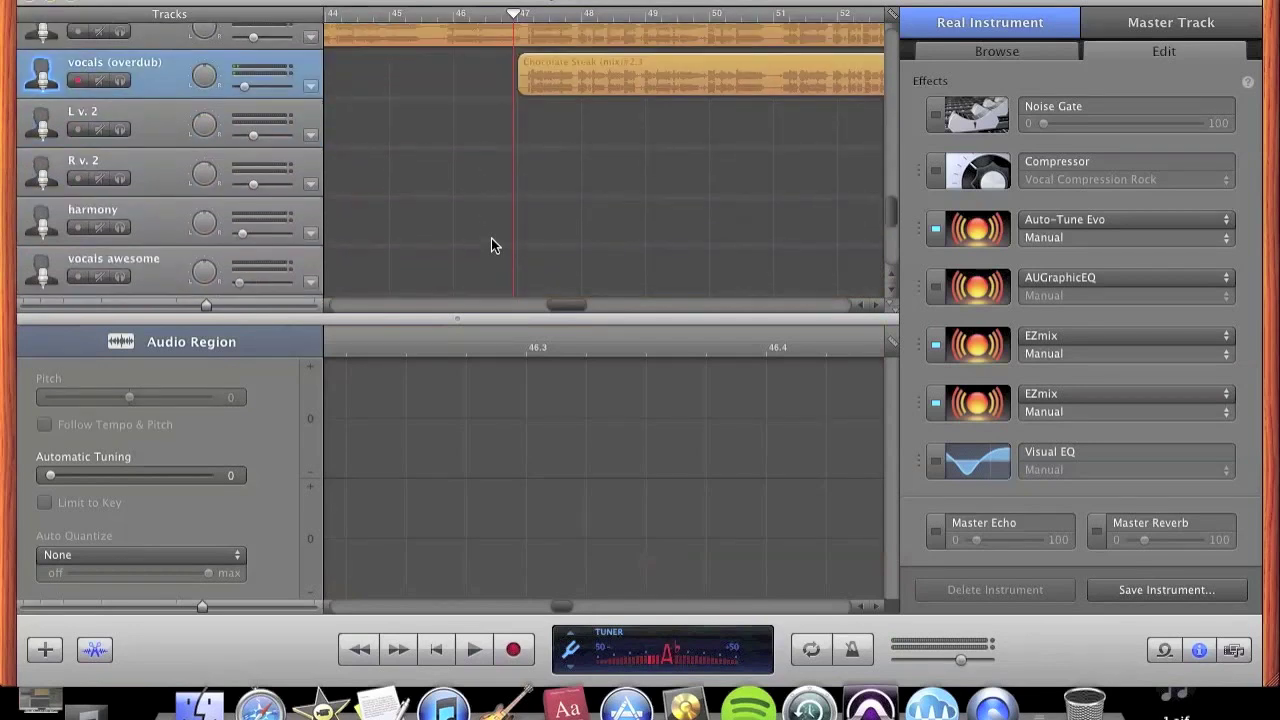
scroll(491, 240, "down", 3)
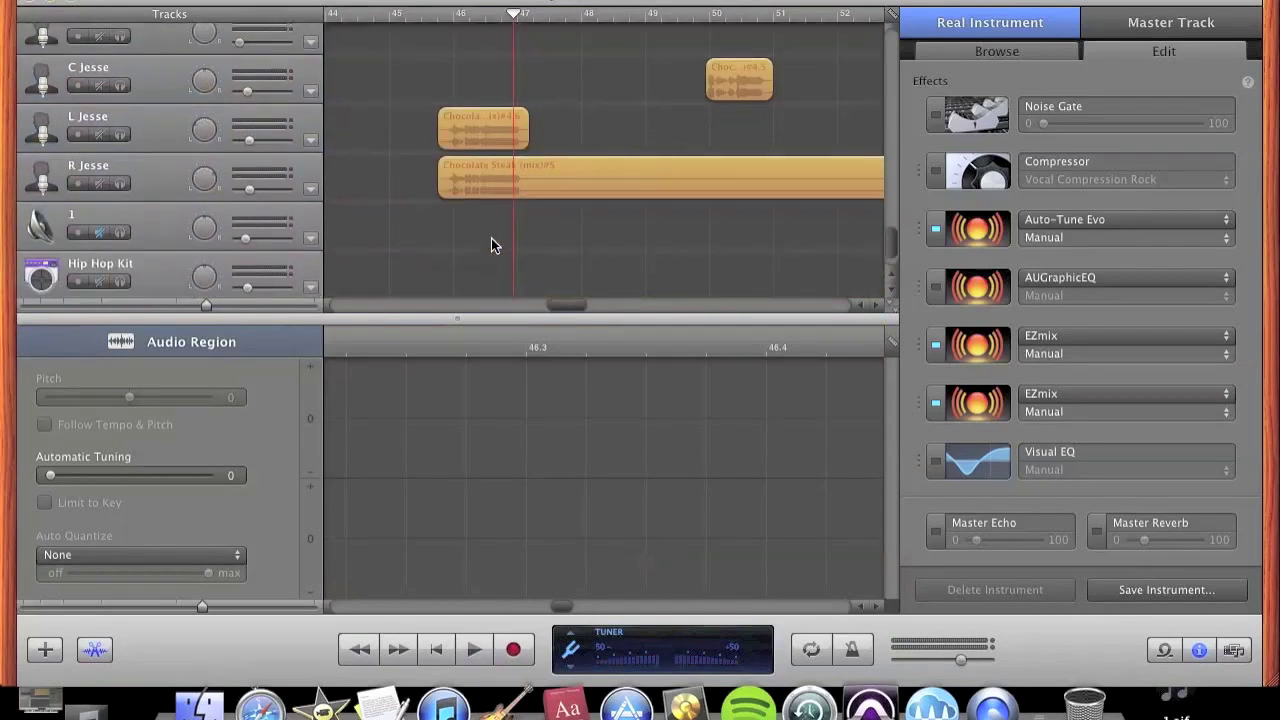
scroll(492, 245, "down", 1)
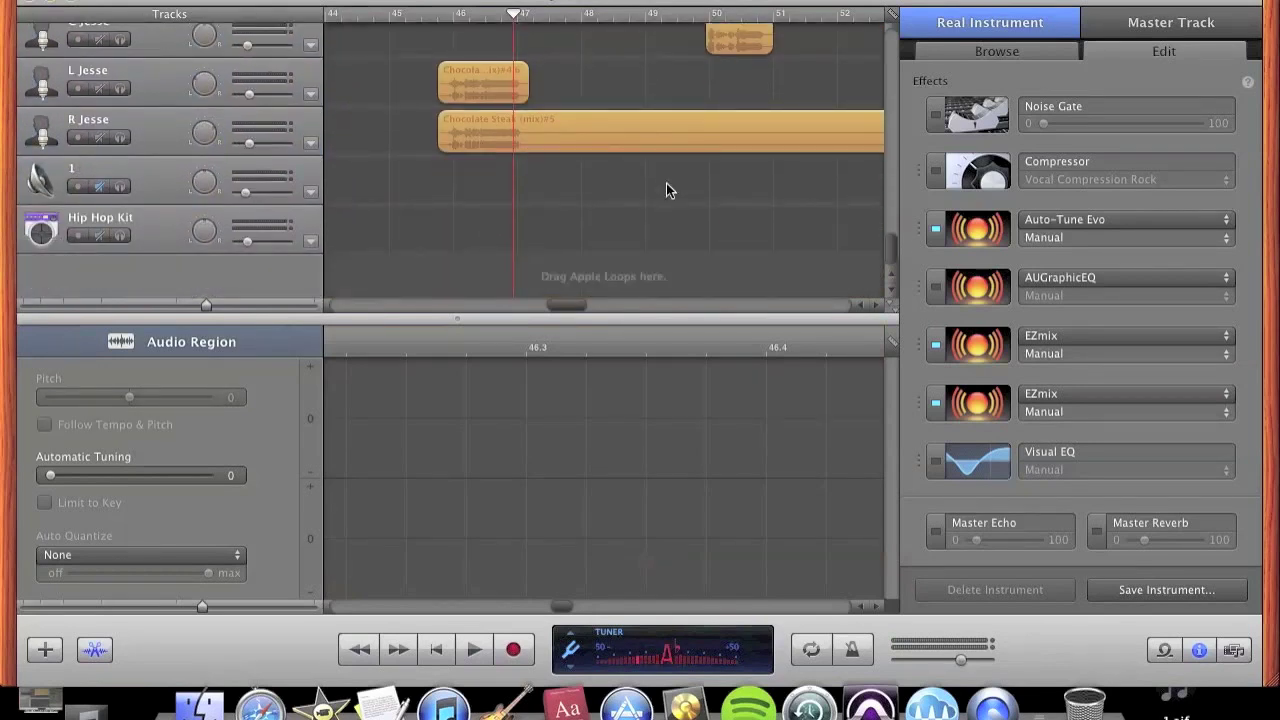